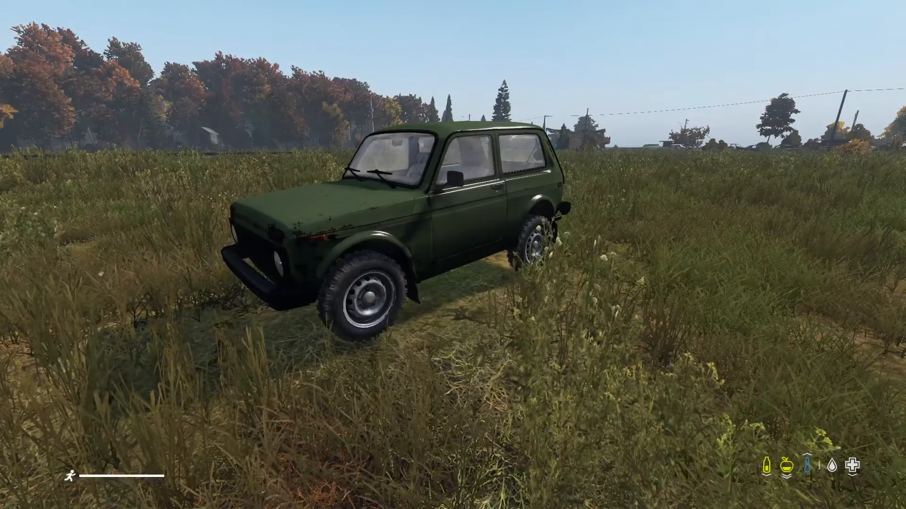
key("w")
key("d")
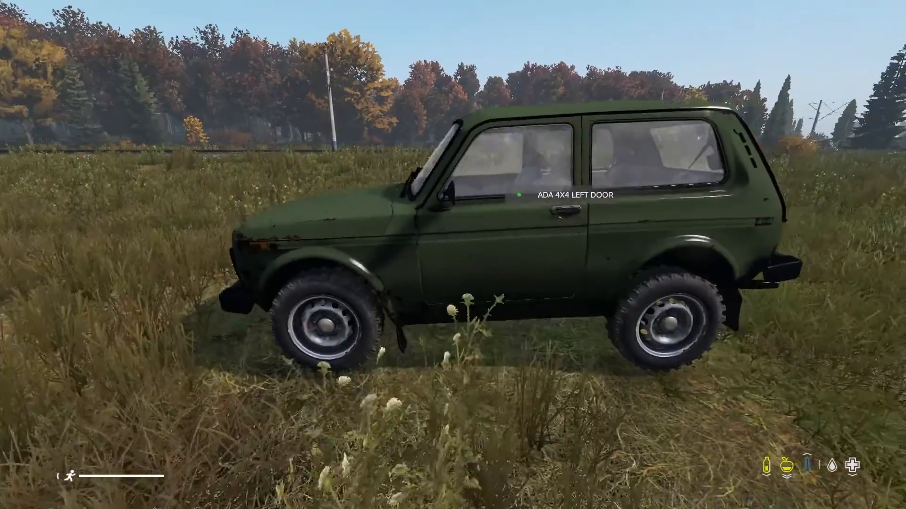
key("s")
key("w")
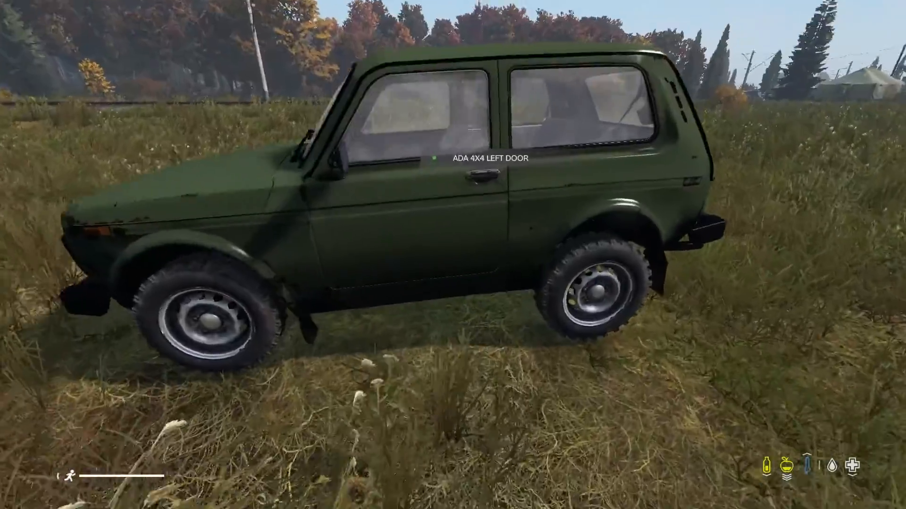
key("f")
key("d")
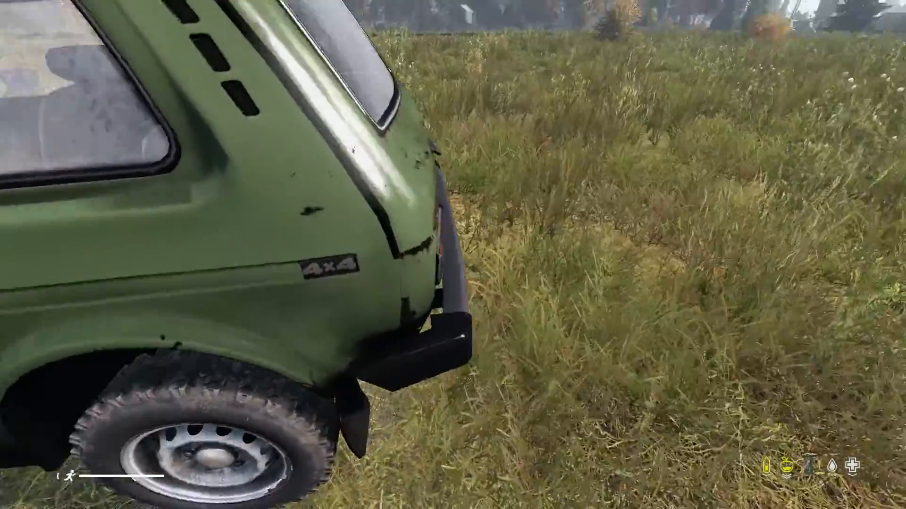
key("f")
key("Tab")
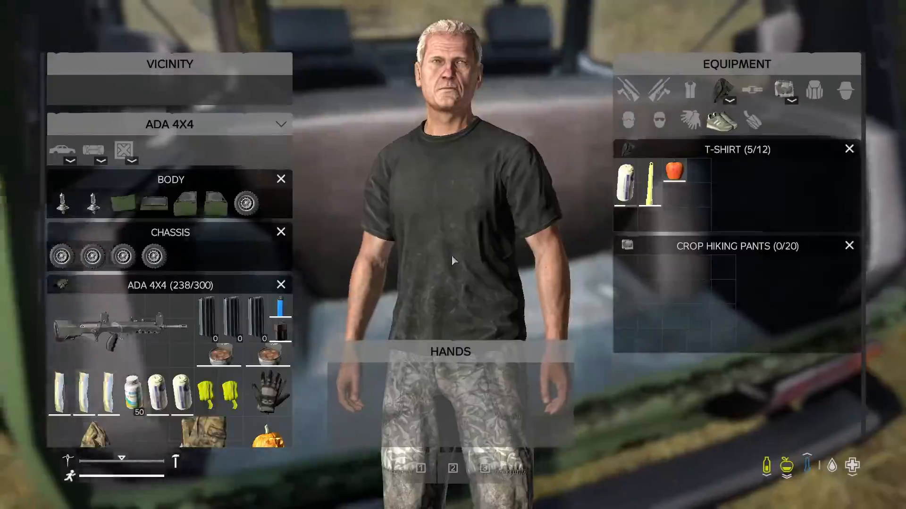
scroll(202, 259, "down", 5)
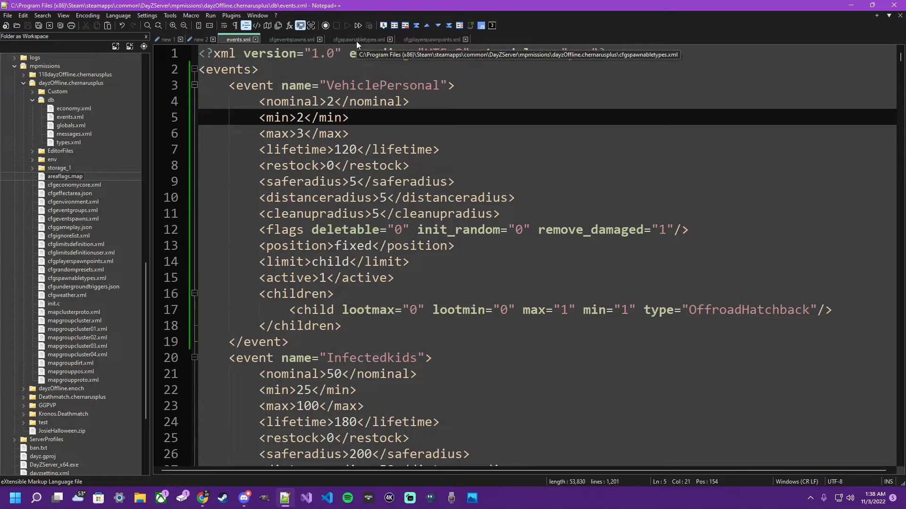
- View the DayZ server dashboard in the Nitrado web interface, then return to the events.xml file
left_click_drag(905, 13, 314, 71)
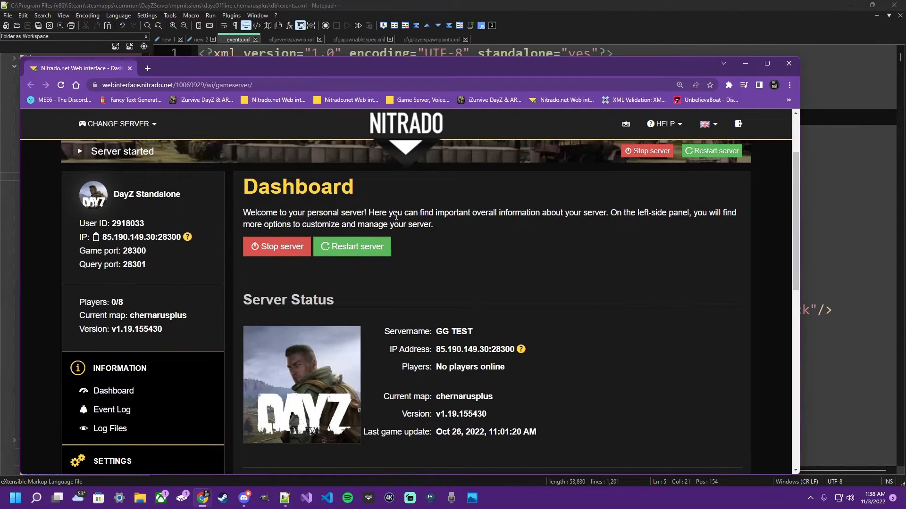
left_click_drag(401, 69, 905, 56)
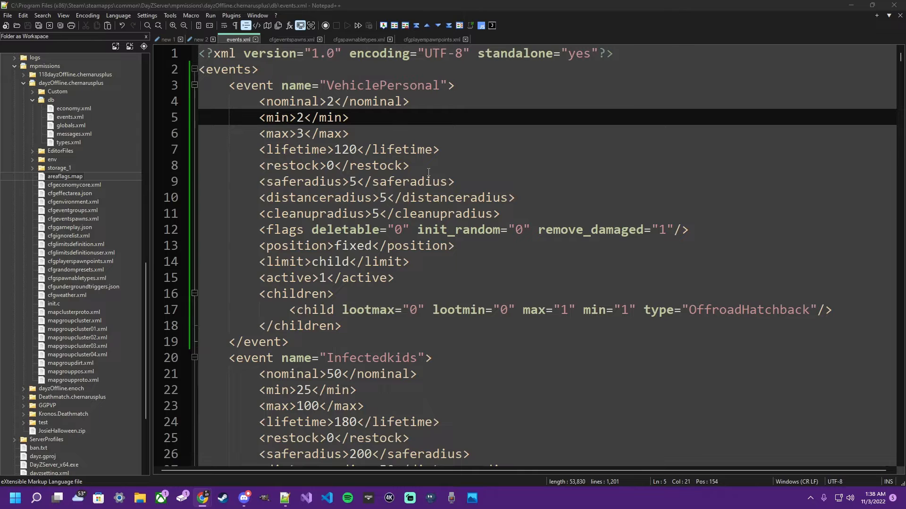
- Delete the whole VehiclePersonal event block from events.xml and save the file
scroll(427, 172, "down", 2)
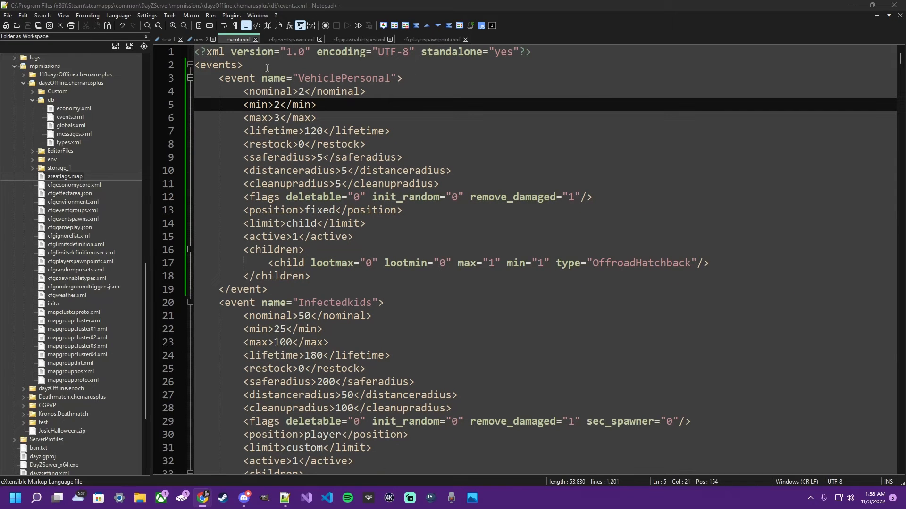
left_click_drag(268, 66, 294, 287)
key("Delete")
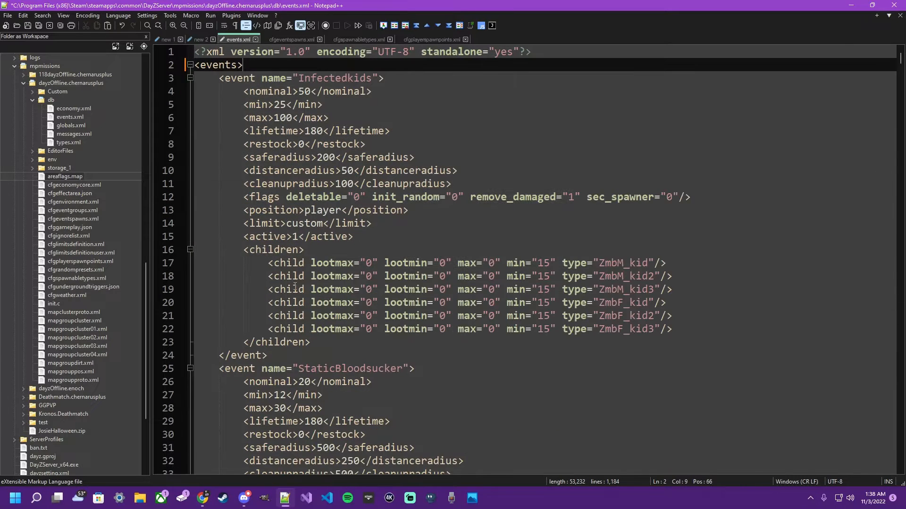
key("ctrl+s")
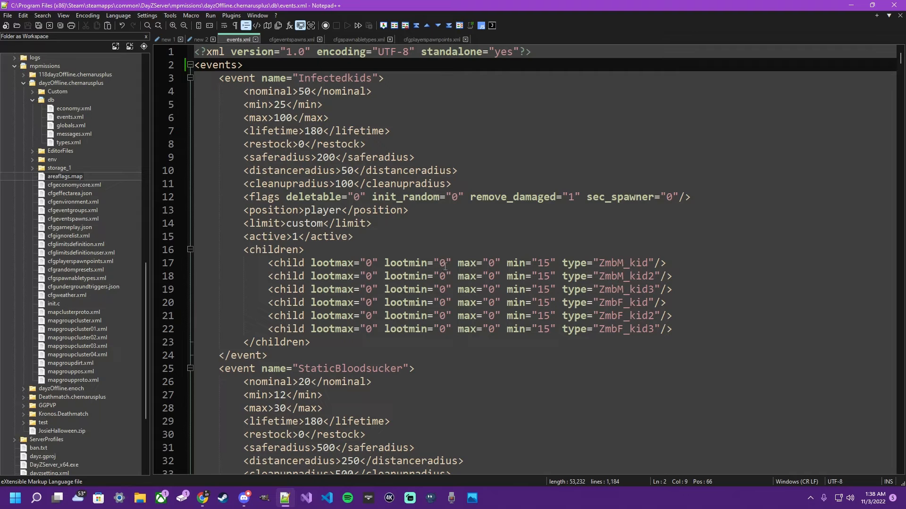
- Delete the VehiclePersonal event and its spawn position from cfgeventspawns.xml
scroll(338, 276, "down", 1)
left_click(291, 39)
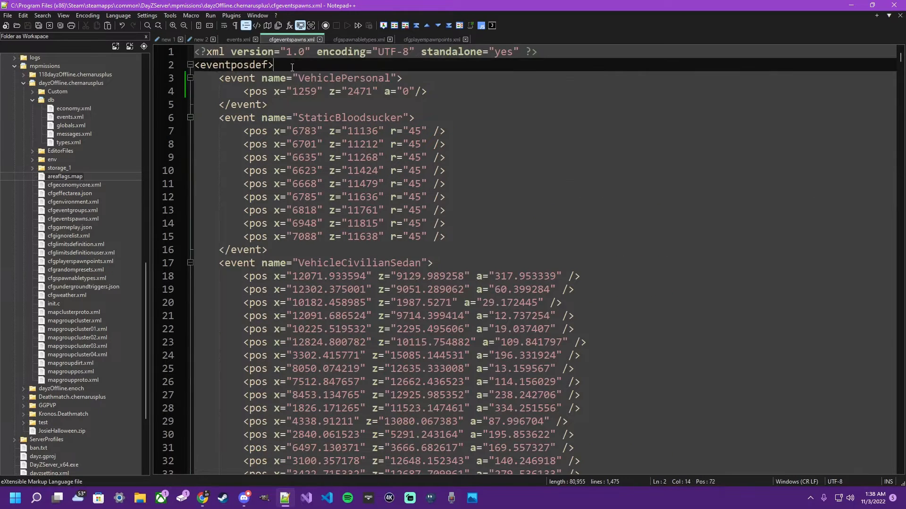
left_click_drag(292, 66, 291, 104)
key("Delete")
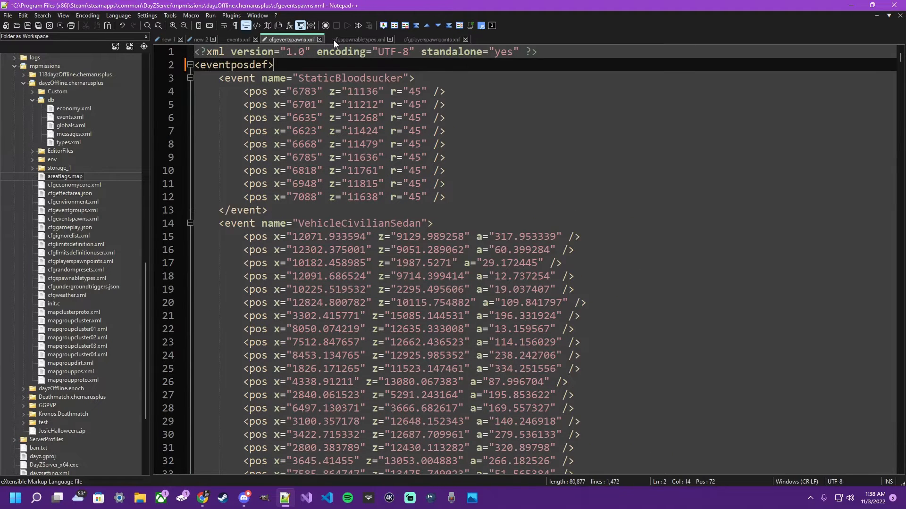
- Review the OffroadHatchback type and the attachment entries around it in cfgspawnabletypes.xml
left_click(363, 39)
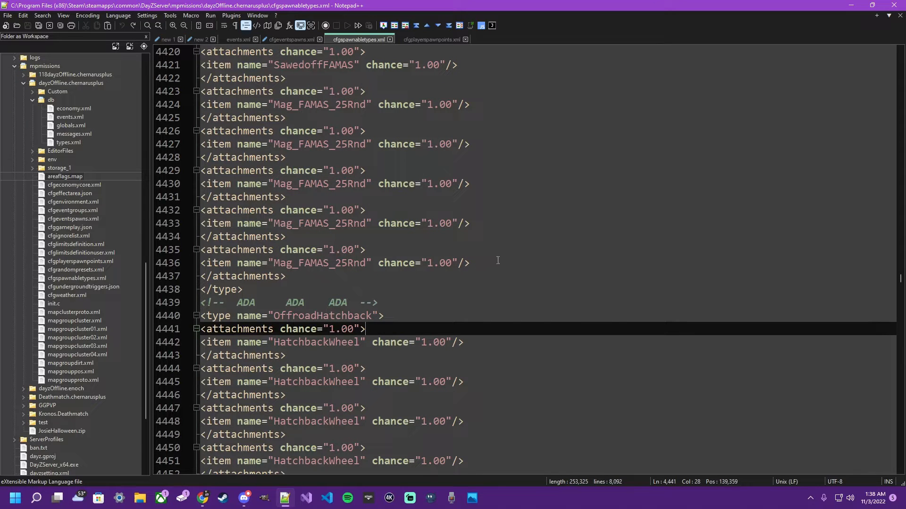
scroll(498, 264, "up", 8)
scroll(498, 260, "up", 20)
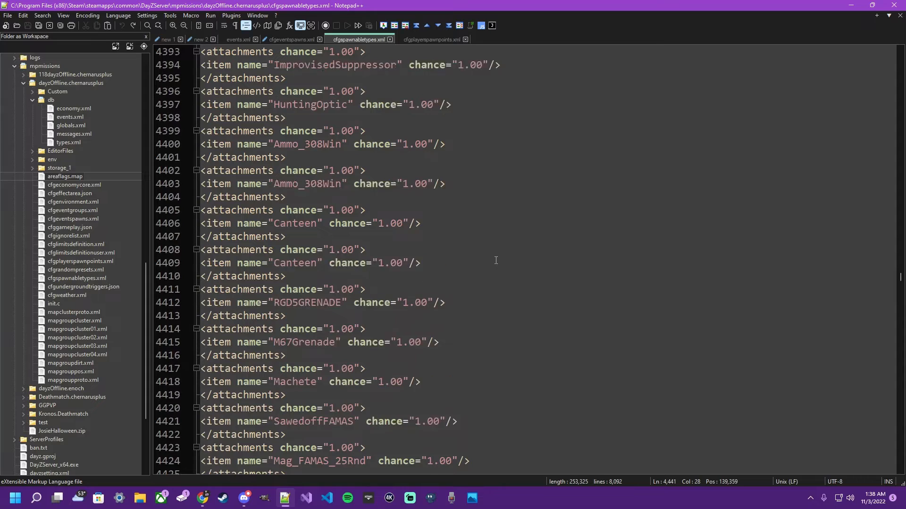
scroll(496, 261, "up", 15)
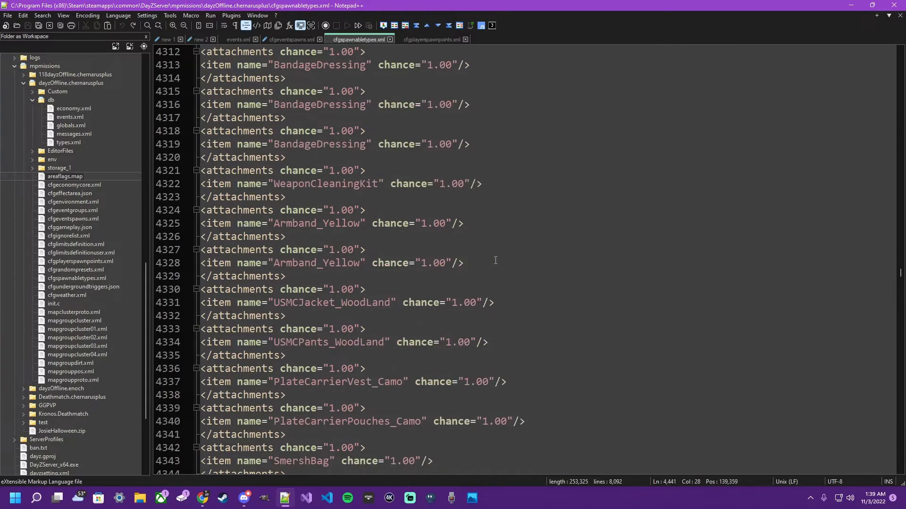
scroll(495, 260, "down", 10)
scroll(495, 261, "down", 20)
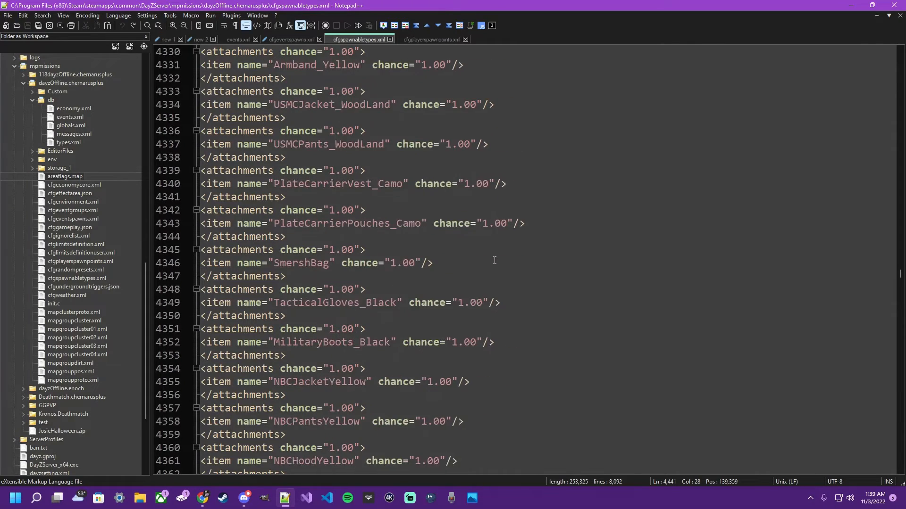
scroll(494, 261, "down", 16)
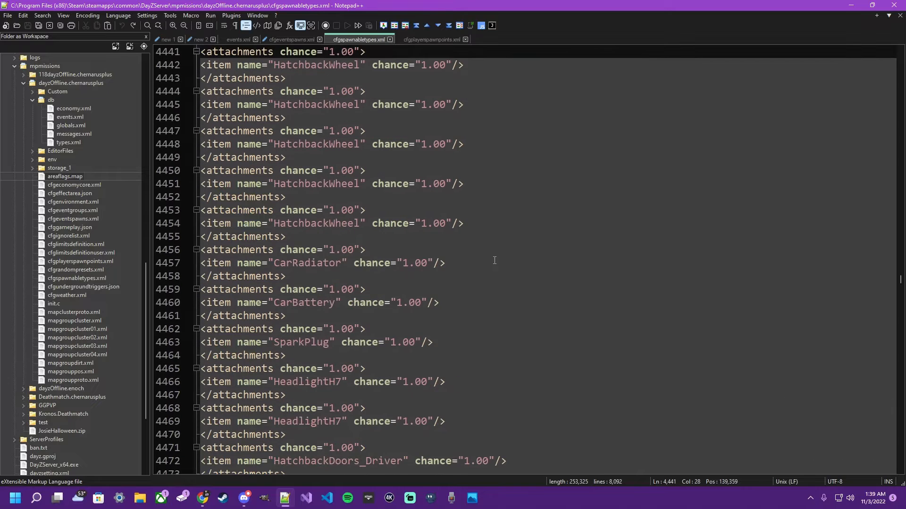
- Search events.xml for "vehicle" from the start of the file to reach the vehicle events
left_click(234, 38)
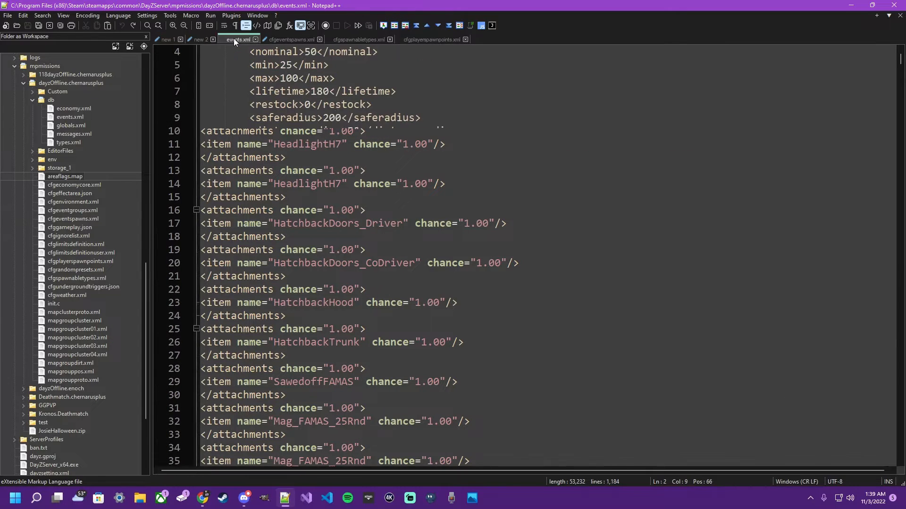
scroll(359, 79, "up", 1)
left_click(515, 224)
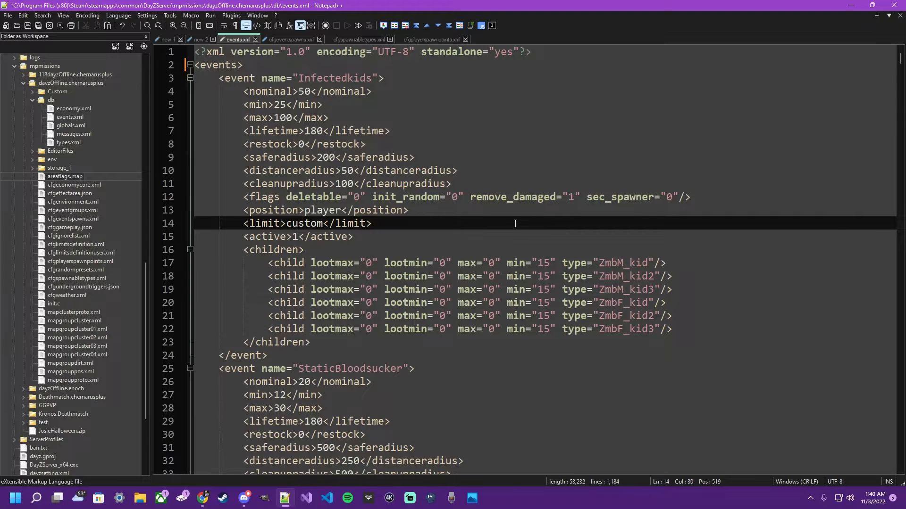
key("ctrl+f")
type("vehicle")
key("Return")
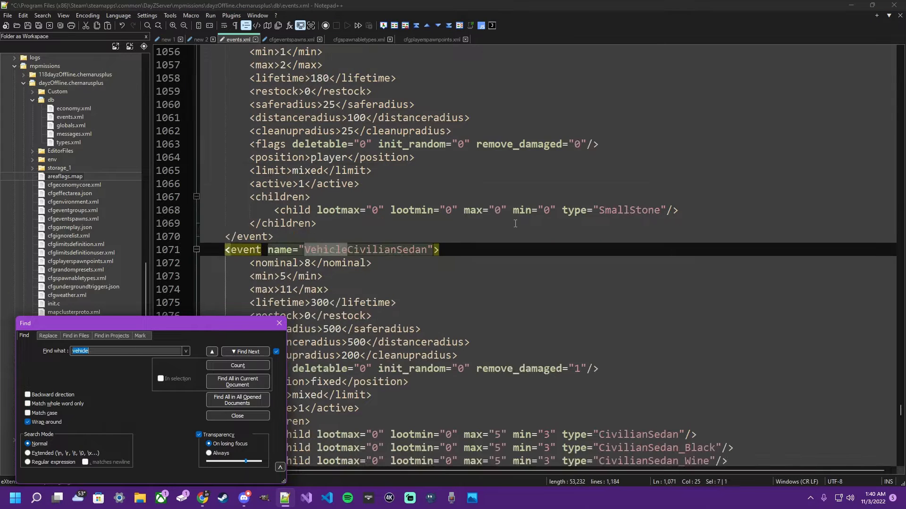
scroll(515, 224, "down", 4)
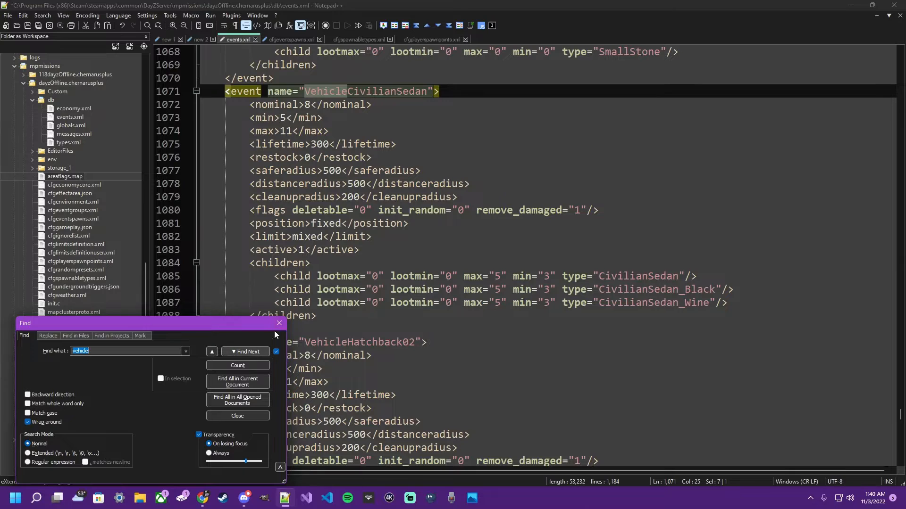
left_click(278, 324)
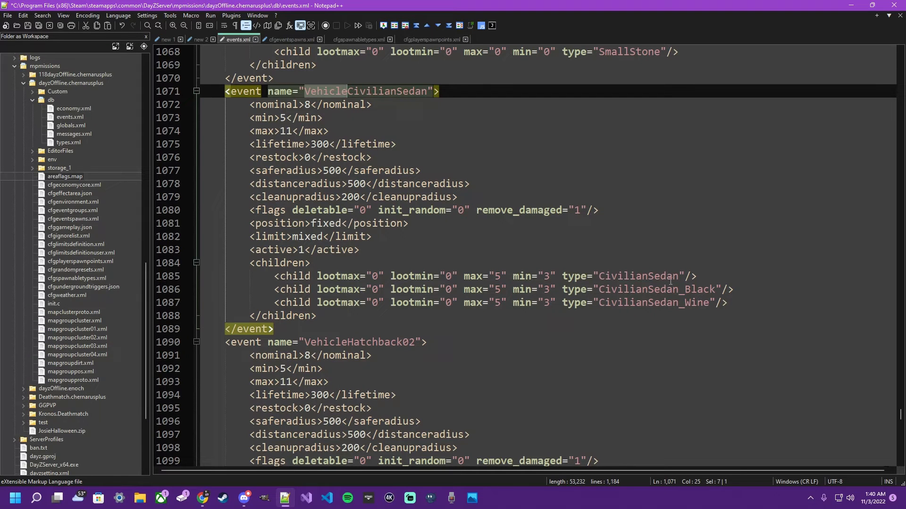
- Examine the vehicle events in events.xml, from VehicleCivilianSedan to VehicleTruck01, and select the whole VehicleOffroad02 event block
scroll(670, 282, "down", 4)
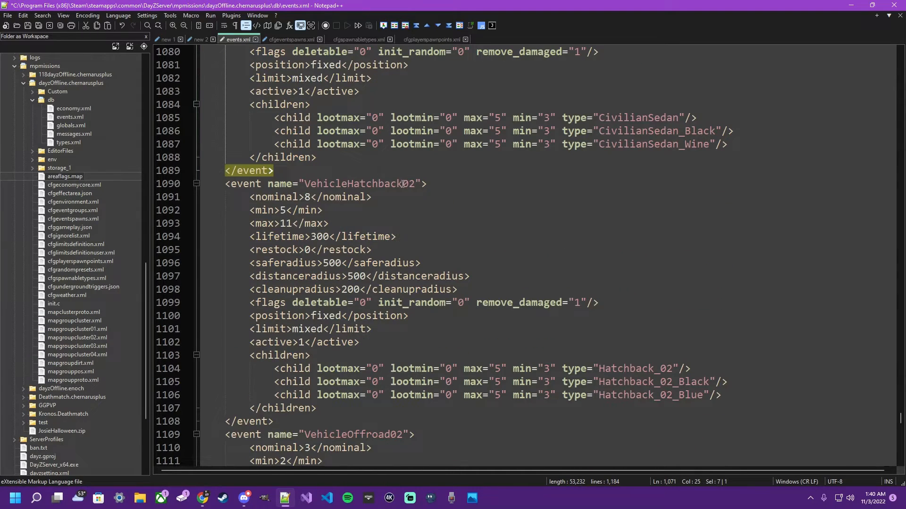
scroll(634, 352, "down", 7)
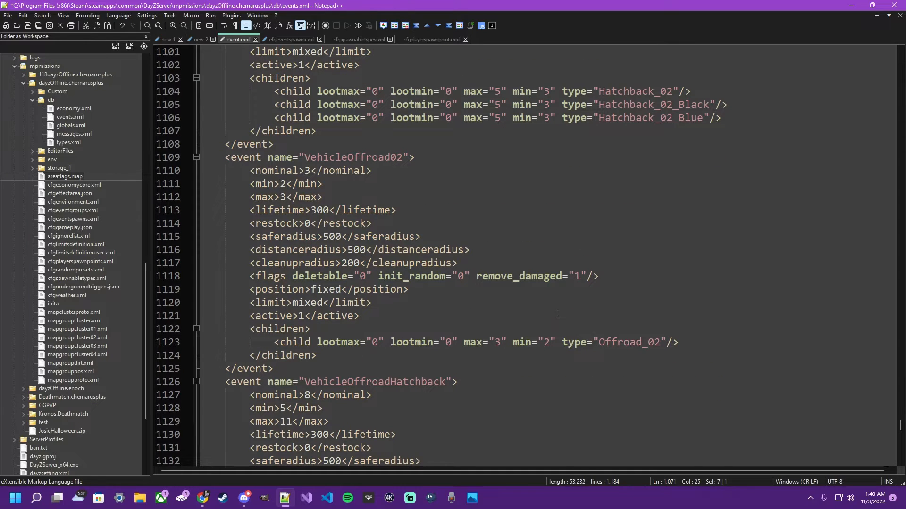
scroll(543, 304, "down", 4)
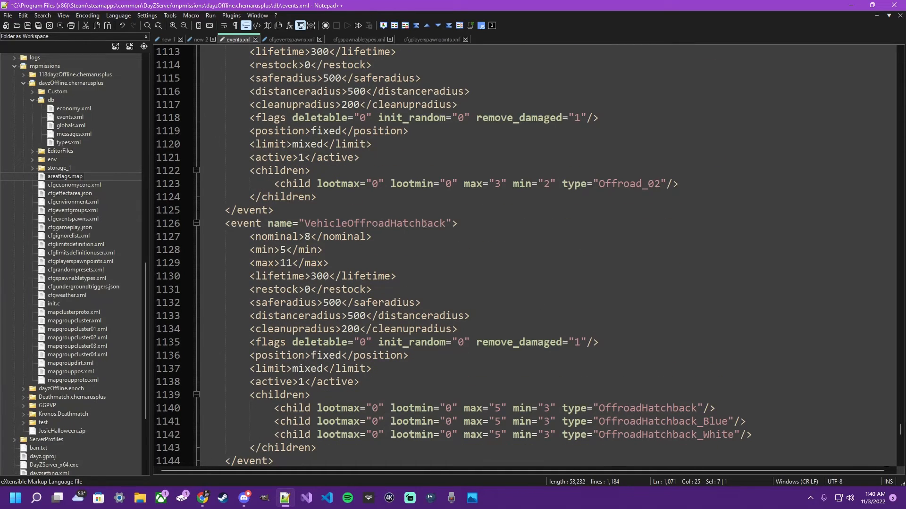
scroll(463, 277, "down", 8)
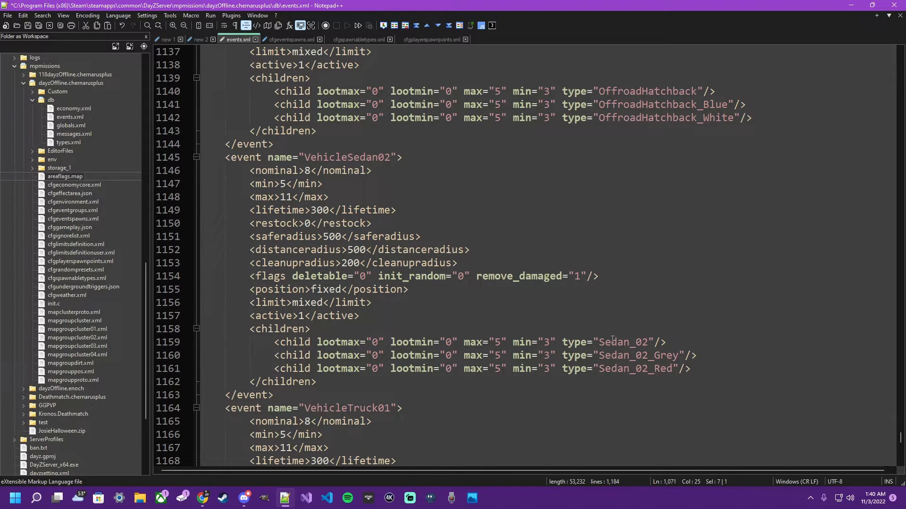
scroll(451, 327, "down", 7)
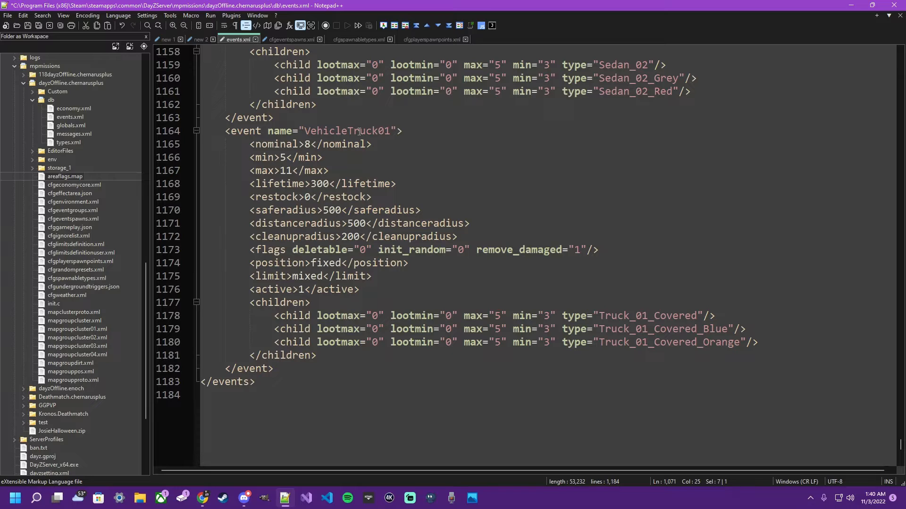
scroll(627, 311, "up", 15)
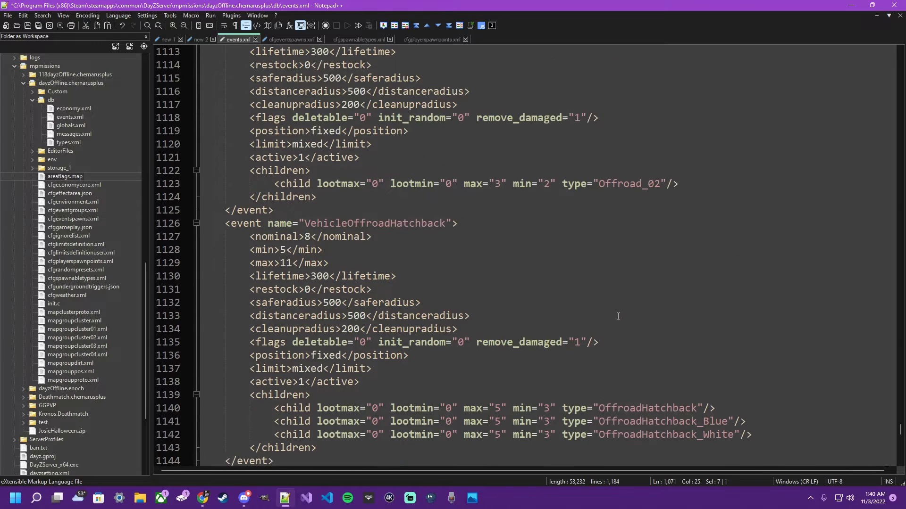
scroll(618, 316, "up", 5)
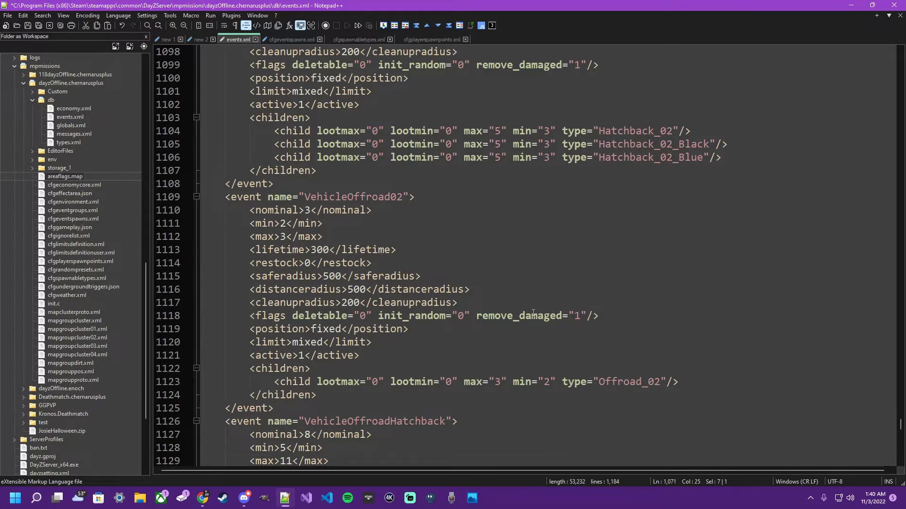
scroll(488, 406, "up", 6)
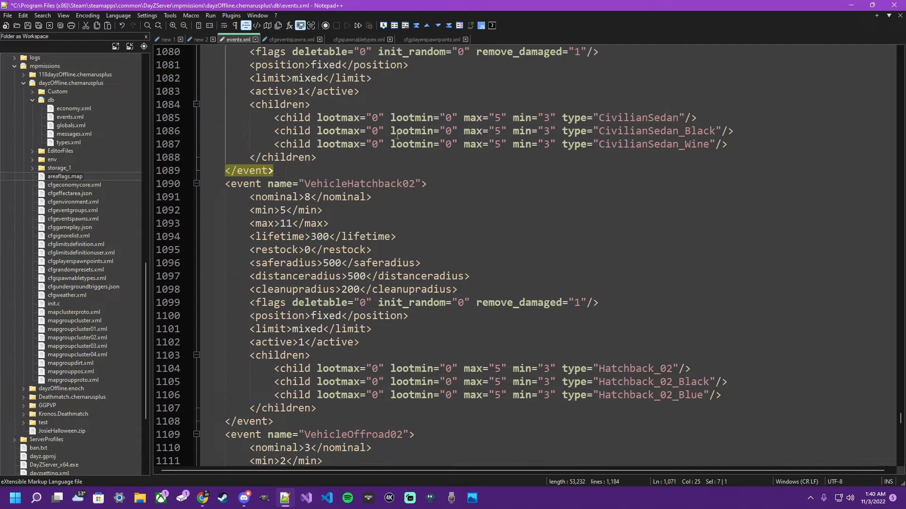
scroll(394, 137, "up", 5)
scroll(392, 137, "down", 15)
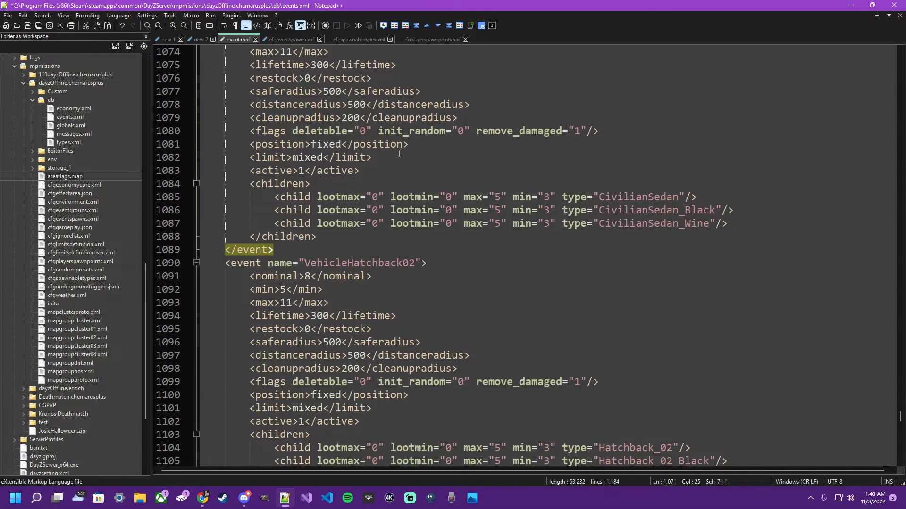
scroll(513, 206, "up", 2)
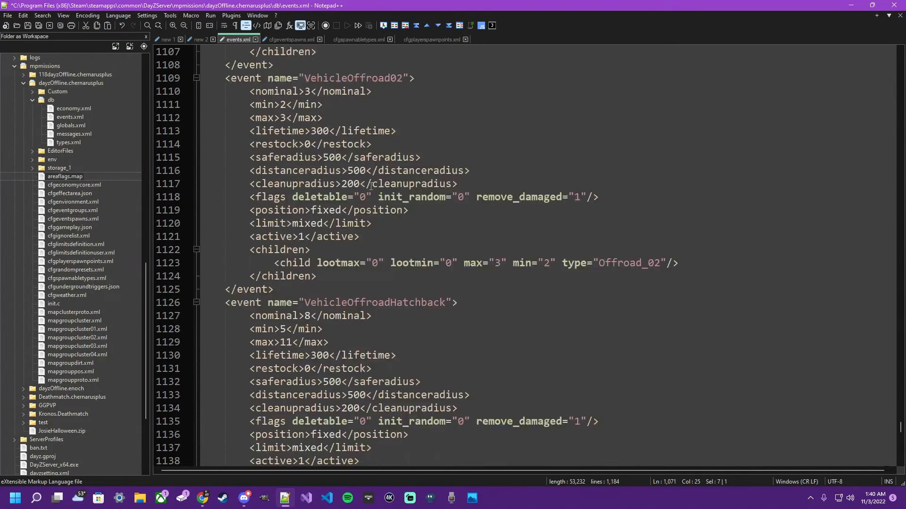
left_click_drag(293, 107, 304, 325)
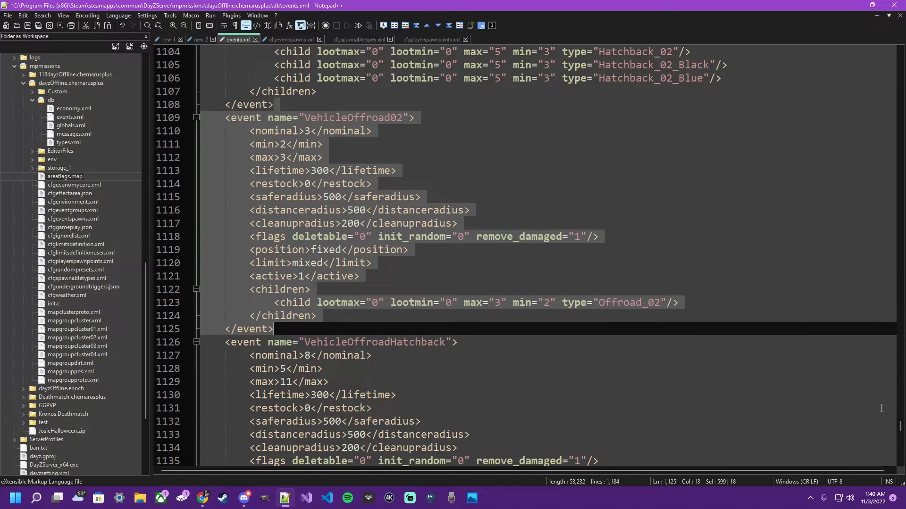
- Add a comment line of plus signs as a separator directly below the opening events tag in events.xml
left_click_drag(898, 427, 674, 52)
left_click(321, 68)
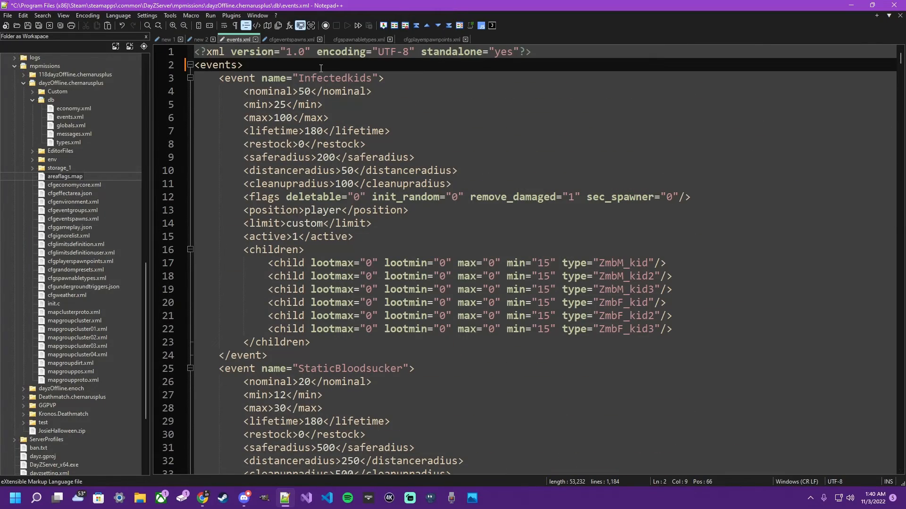
key("Return")
type("<!-- ")
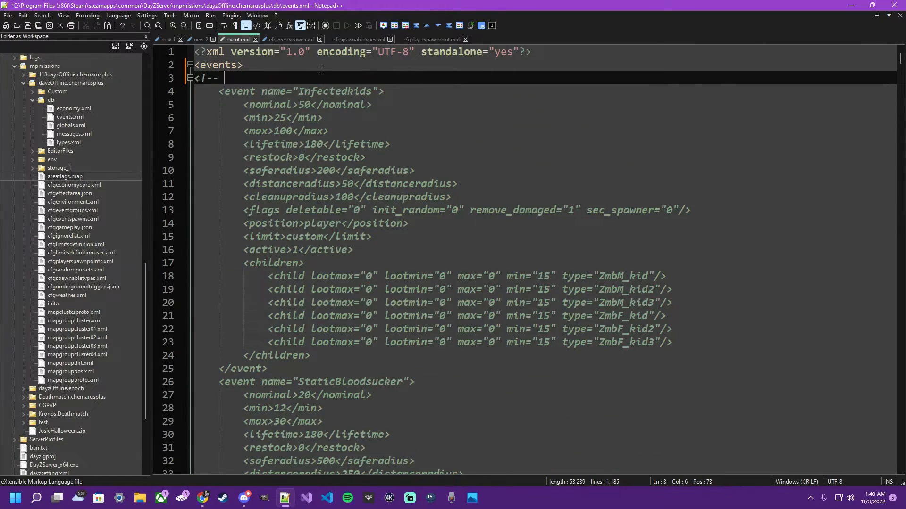
type("++++++++++++++++++++")
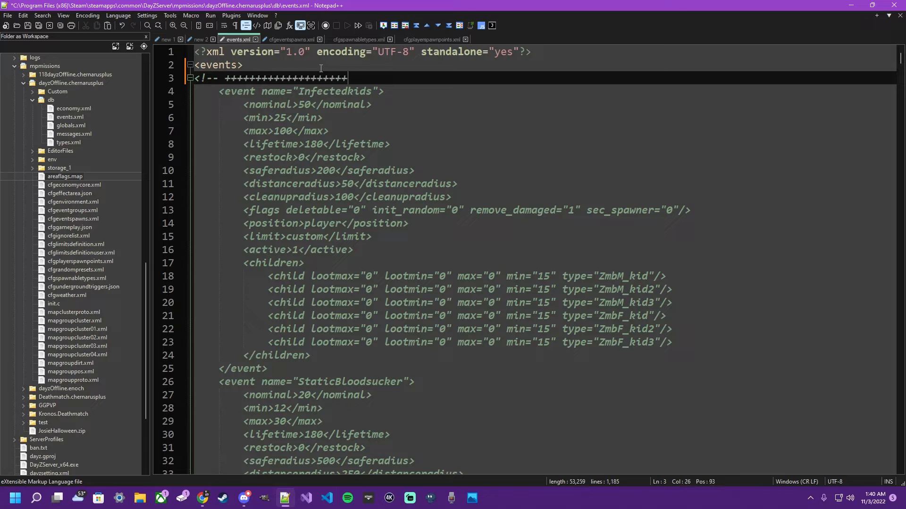
type("+++++++++++++++++++++ -->")
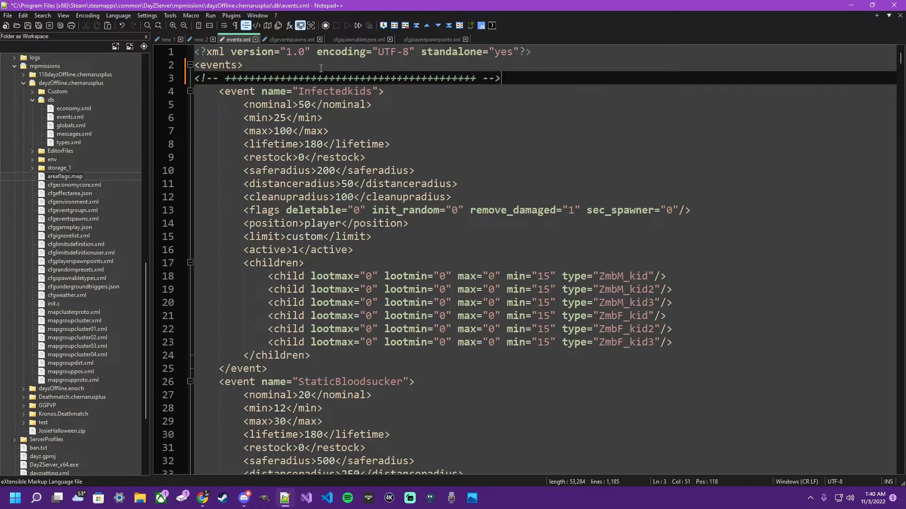
- Paste the copied VehicleOffroad02 event block between the opening events tag and the plus-sign comment
left_click(314, 67)
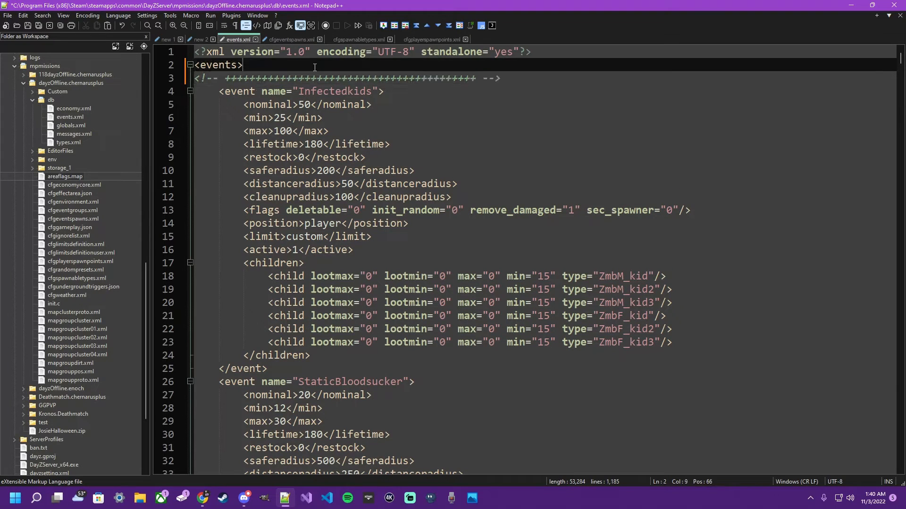
key("Return")
key("ctrl+v")
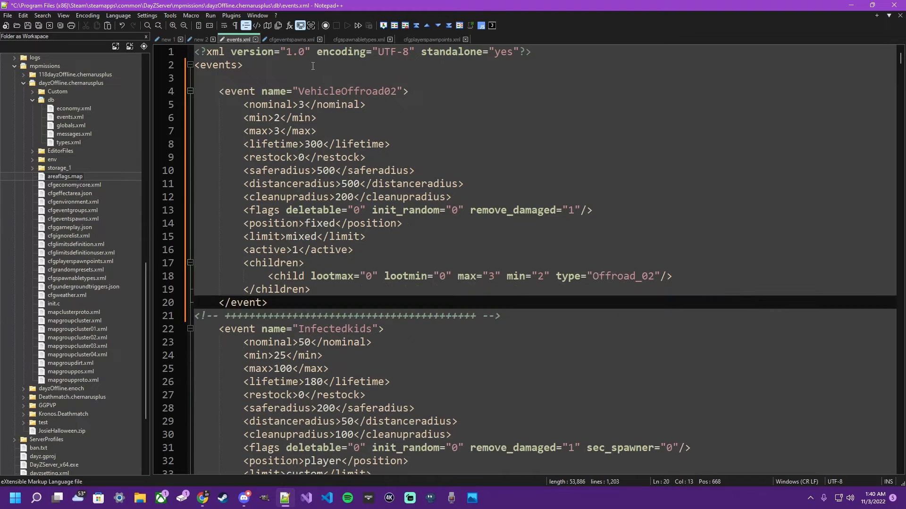
- Duplicate the plus-sign comment line seven times below the pasted event and save events.xml
left_click(387, 315)
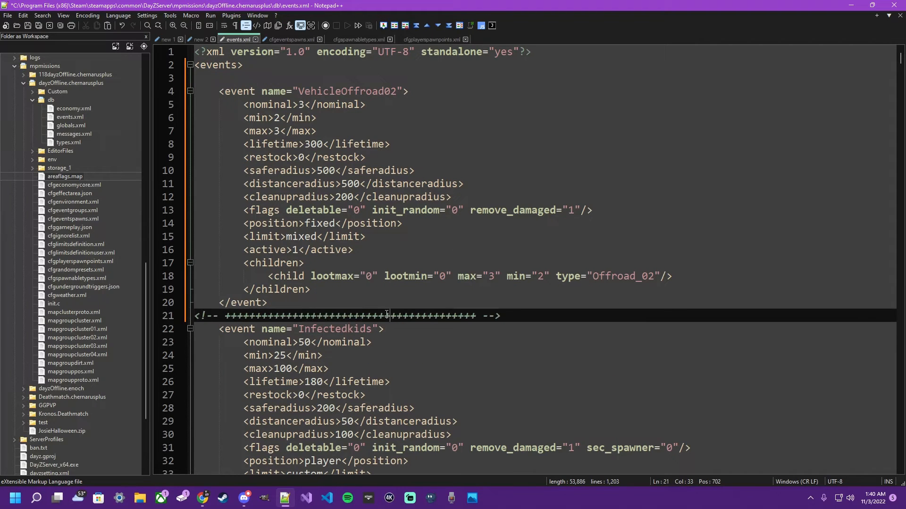
key("ctrl+d")
key("ctrl+d")
key("ctrl+d")
key("ctrl+d")
key("ctrl+d")
key("ctrl+d")
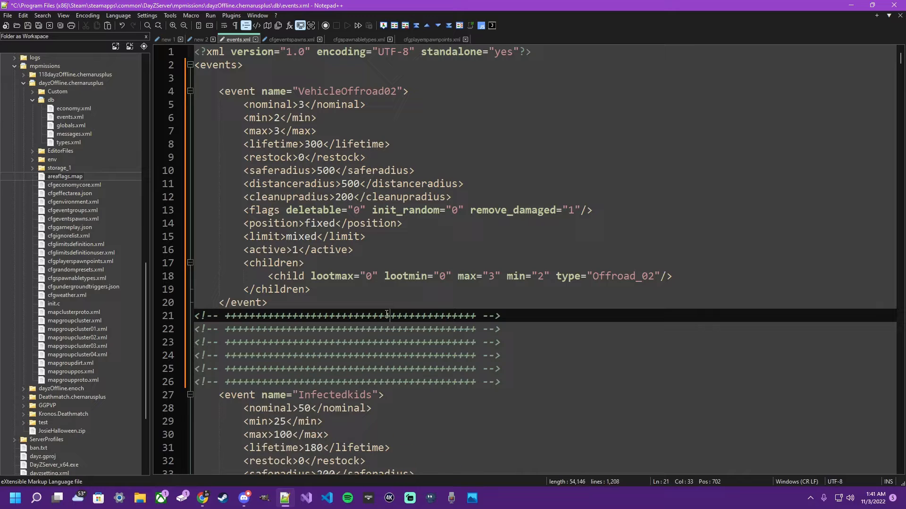
key("ctrl+d")
left_click(568, 345)
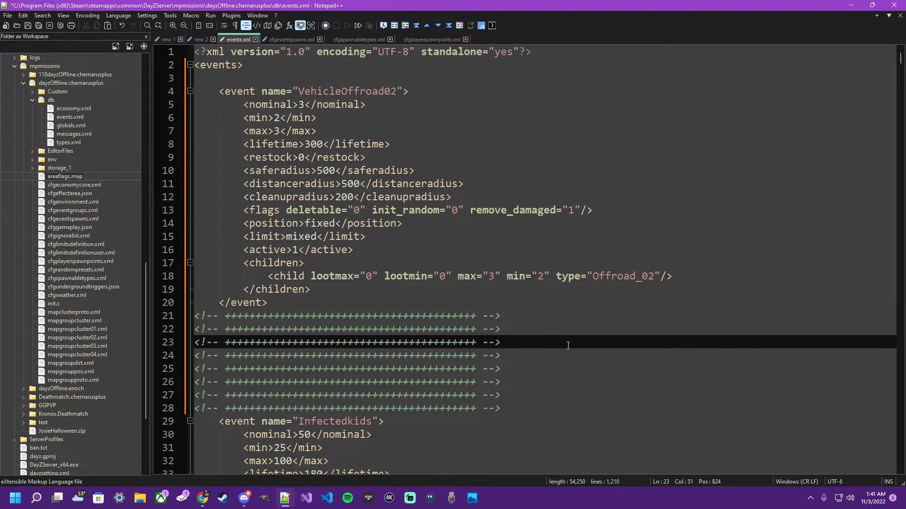
key("ctrl+s")
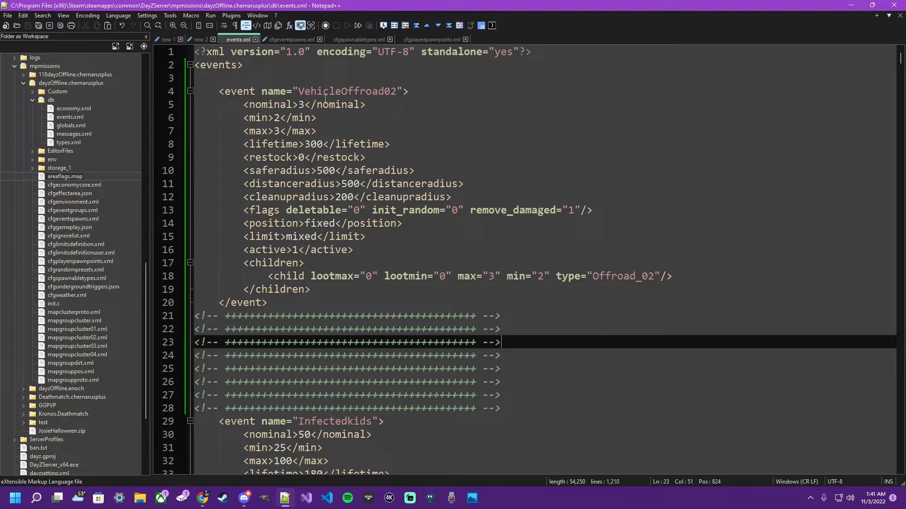
- Set max and min to 1 on the Offroad_02 child of the pasted event
double_click(623, 276)
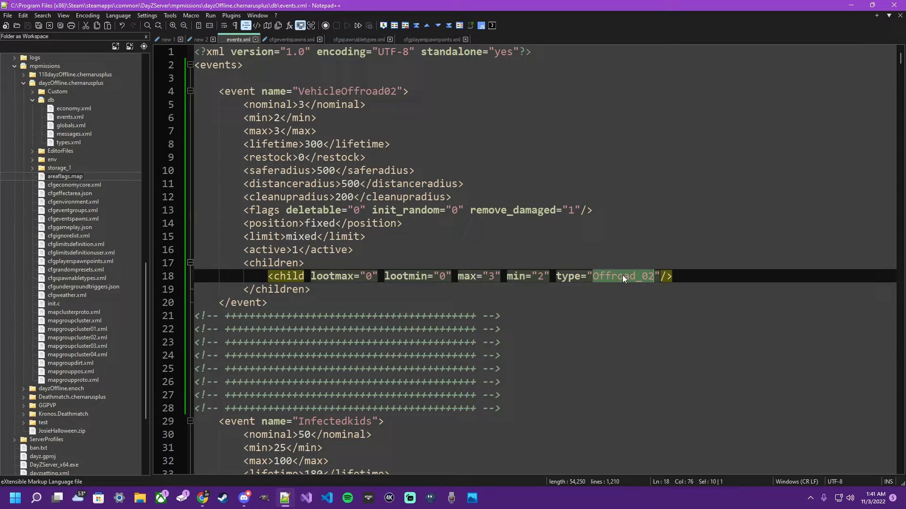
left_click(499, 276)
key("BackSpace")
type("1")
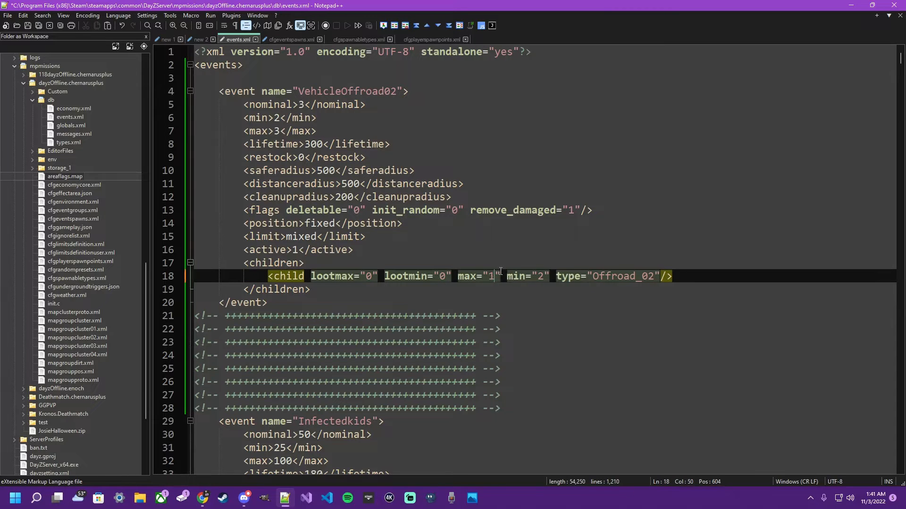
key("BackSpace")
type("1")
- Set the nominal, min and max values of the pasted VehicleOffroad02 event to 1
left_click(303, 104)
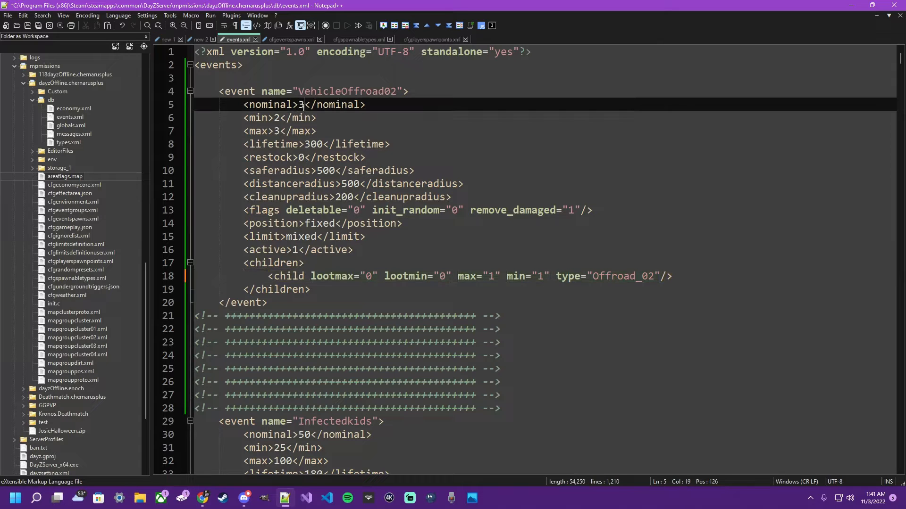
key("BackSpace")
type("1")
key("Down")
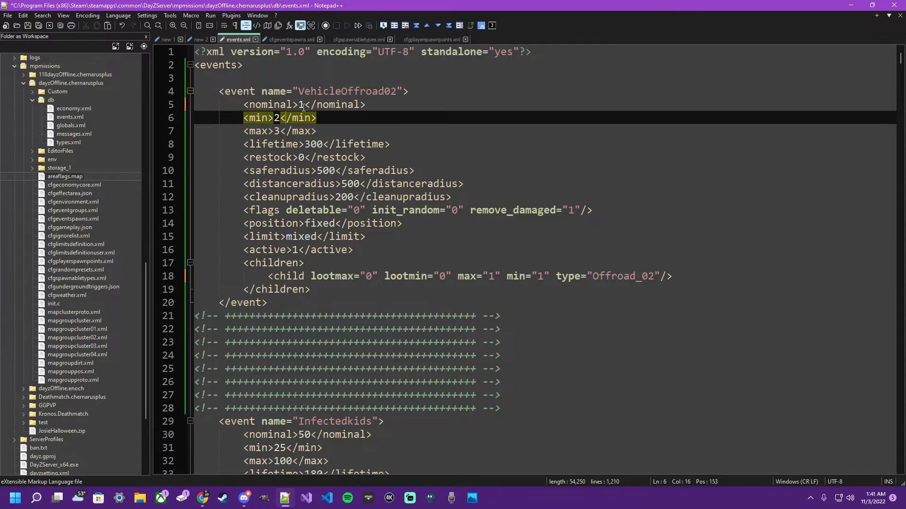
key("Left")
key("Left")
key("Left")
key("Left")
key("BackSpace")
type("1")
key("Down")
key("BackSpace")
type("1")
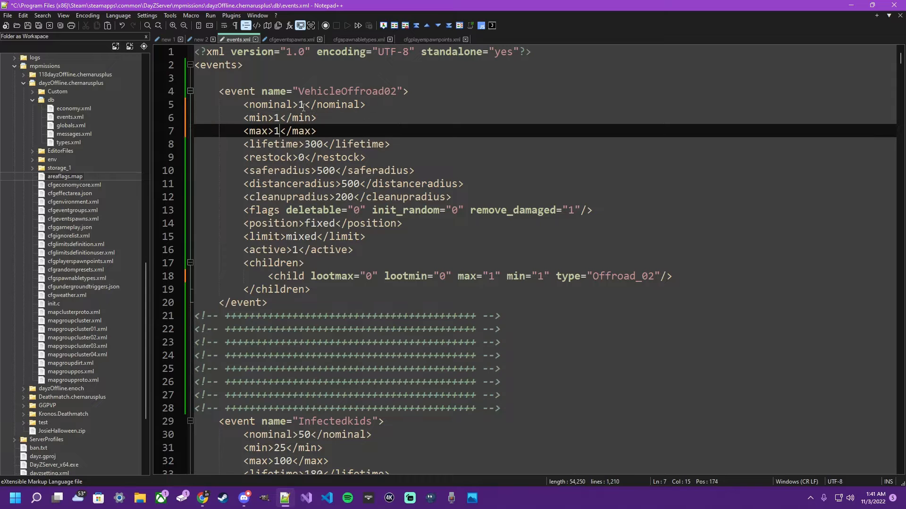
- Set the pasted event's lifetime to 120 and its saferadius, distanceradius and cleanupradius to 5
double_click(313, 145)
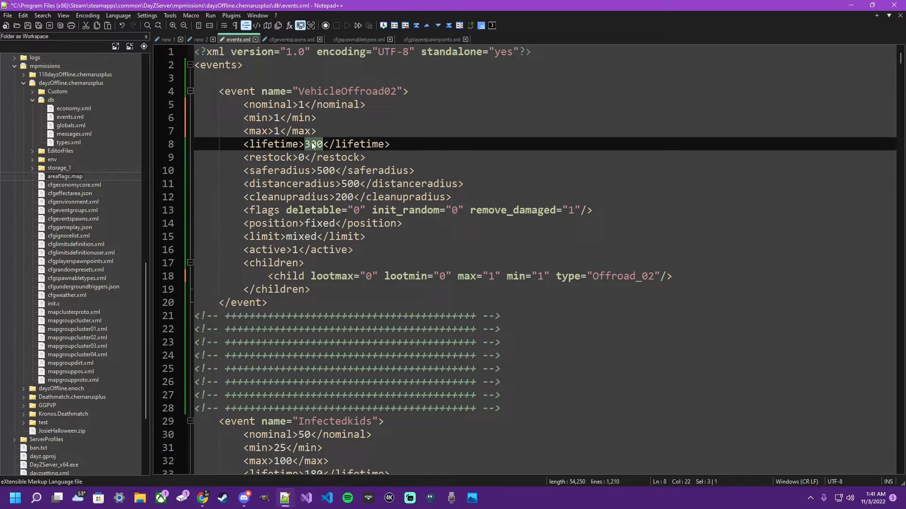
type("120")
double_click(326, 171)
type("5")
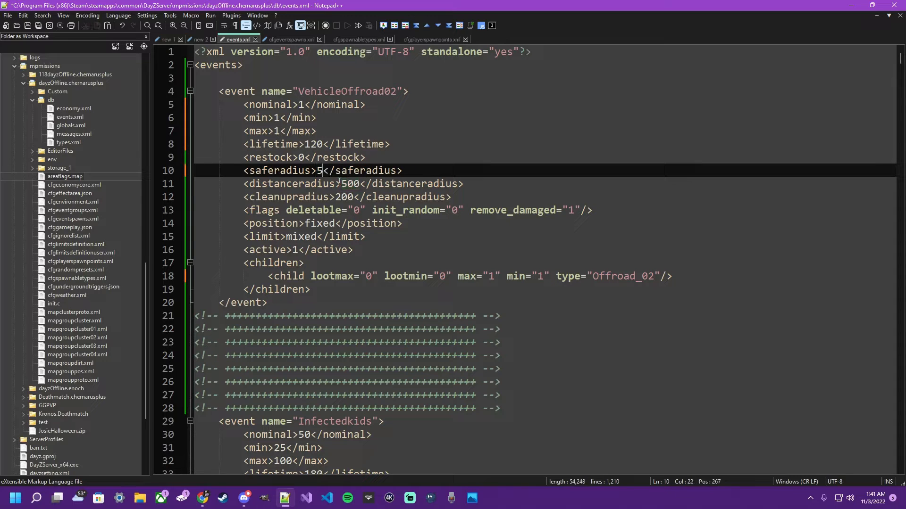
double_click(352, 184)
type("5")
double_click(346, 197)
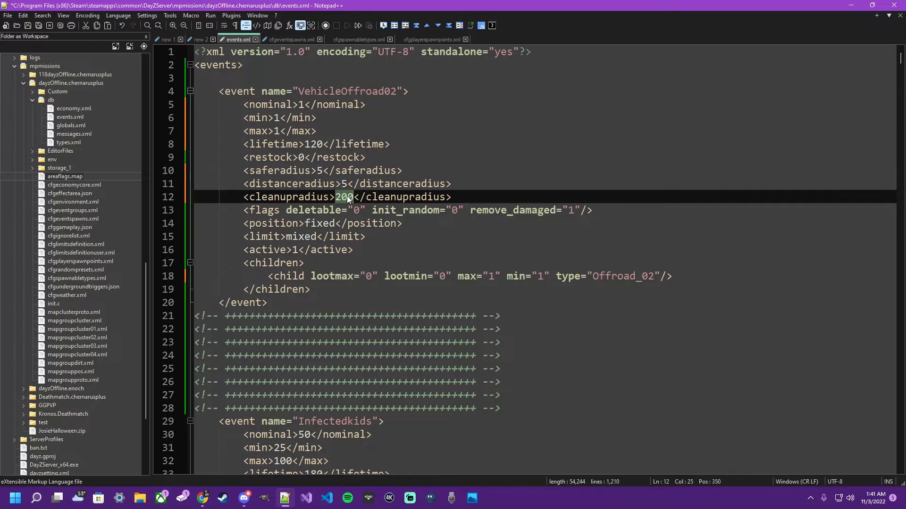
type("5")
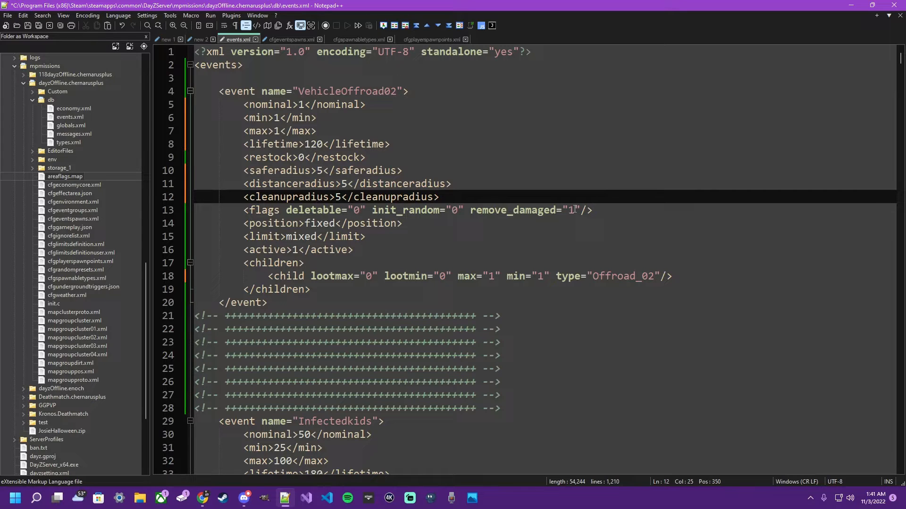
- Keep the pasted event's position as fixed and change its limit to child
double_click(323, 224)
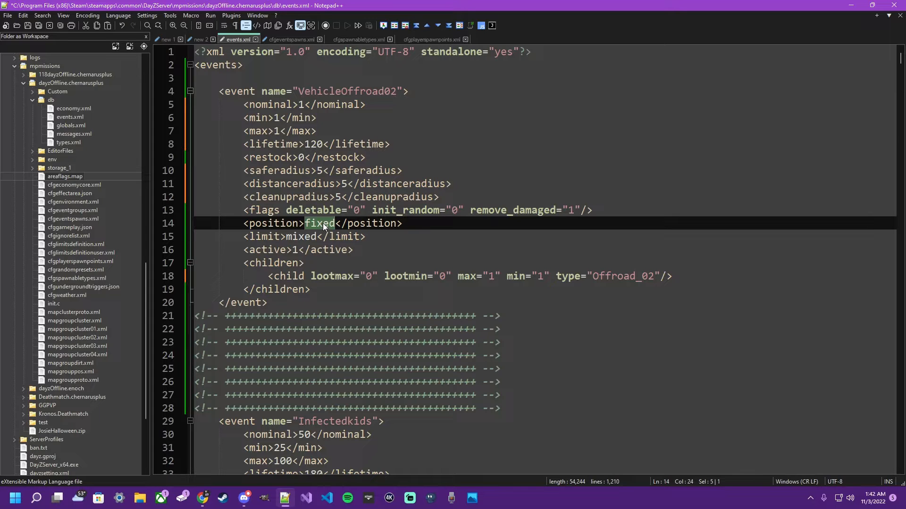
double_click(298, 237)
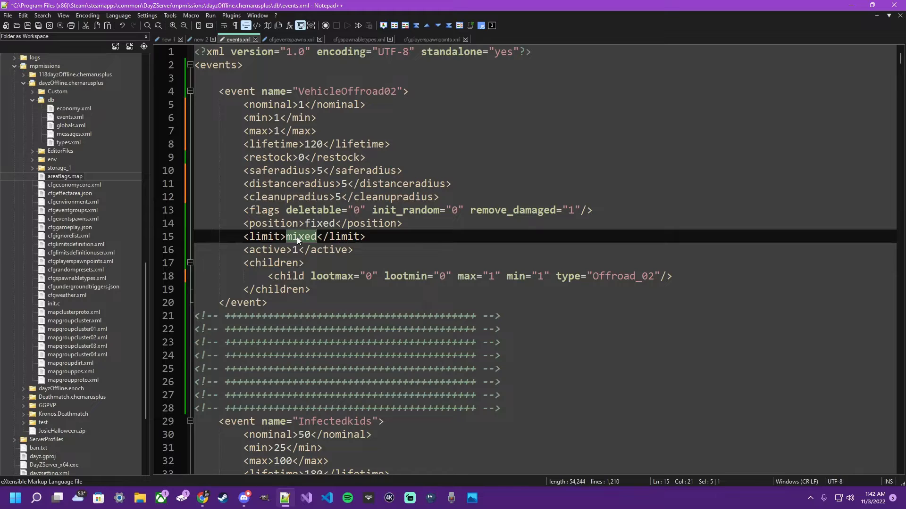
type("child")
left_click(448, 232)
- Rename the pasted event at the start of events.xml to VehiclePersonal
left_click_drag(298, 91, 397, 91)
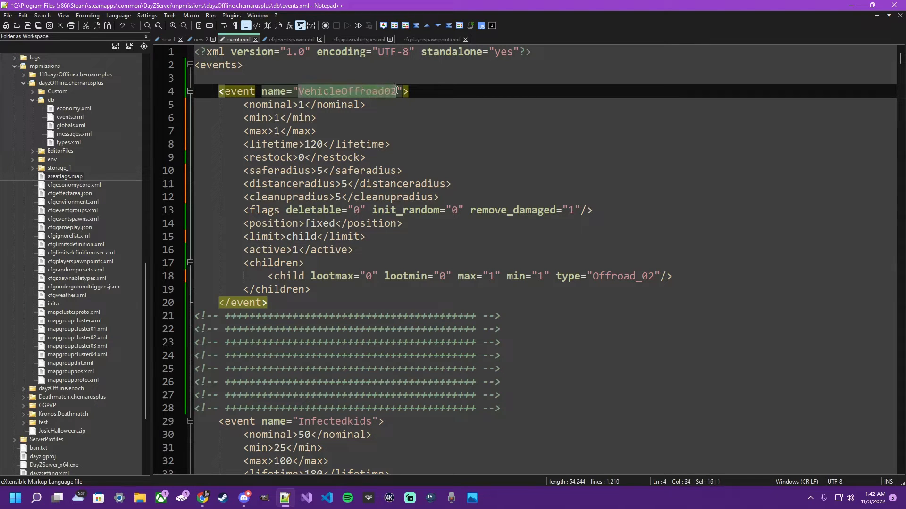
left_click_drag(342, 91, 397, 91)
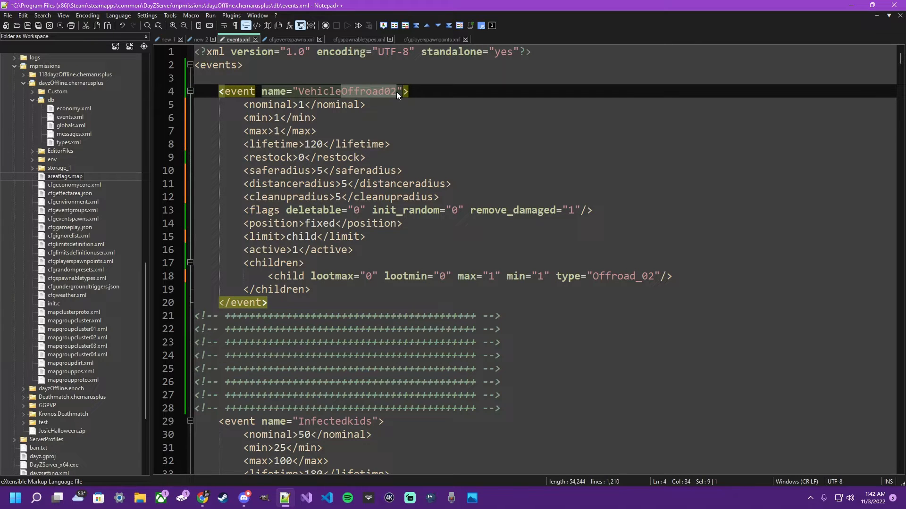
type("Personal")
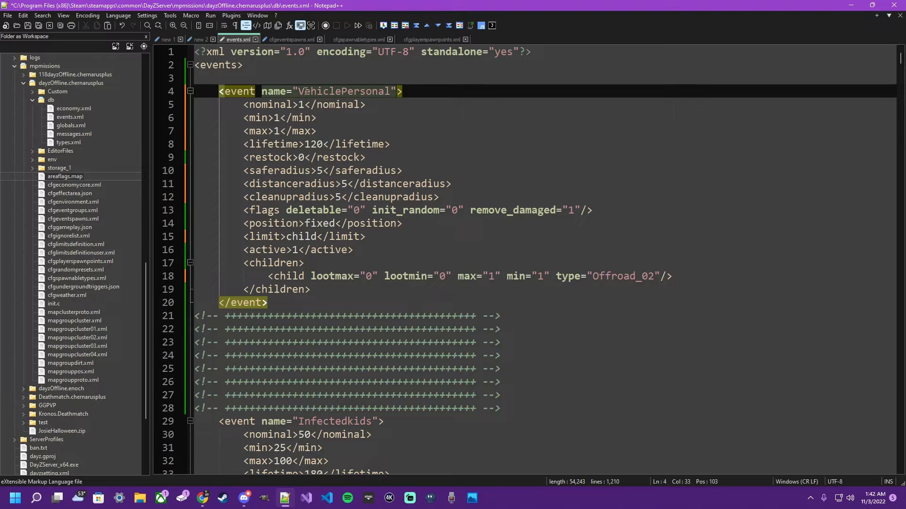
- Try Static as the prefix of the new event's name and change it back to Vehicle
left_click_drag(300, 91, 340, 91)
type("Static")
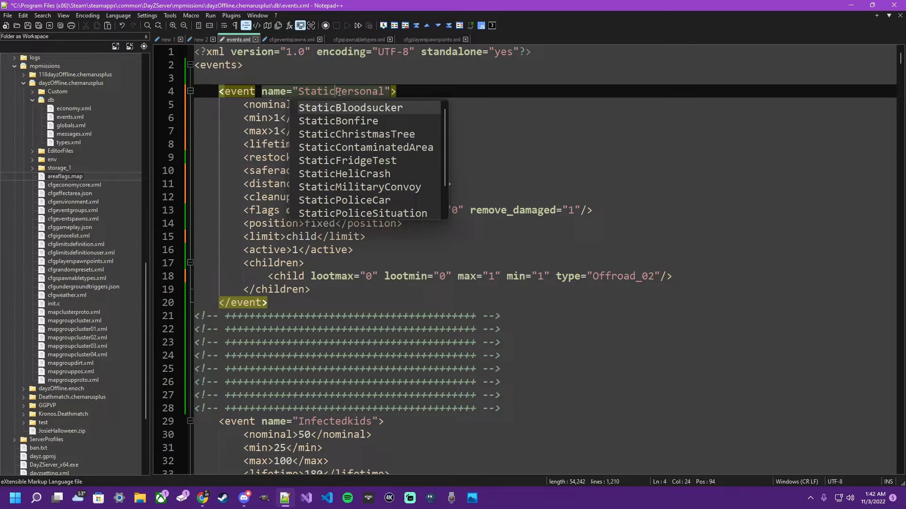
left_click_drag(335, 91, 300, 91)
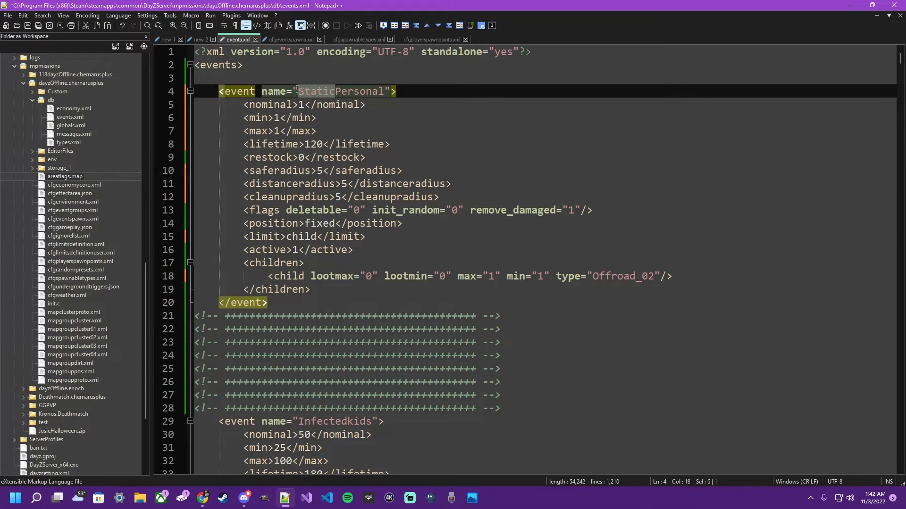
type("Vehicle")
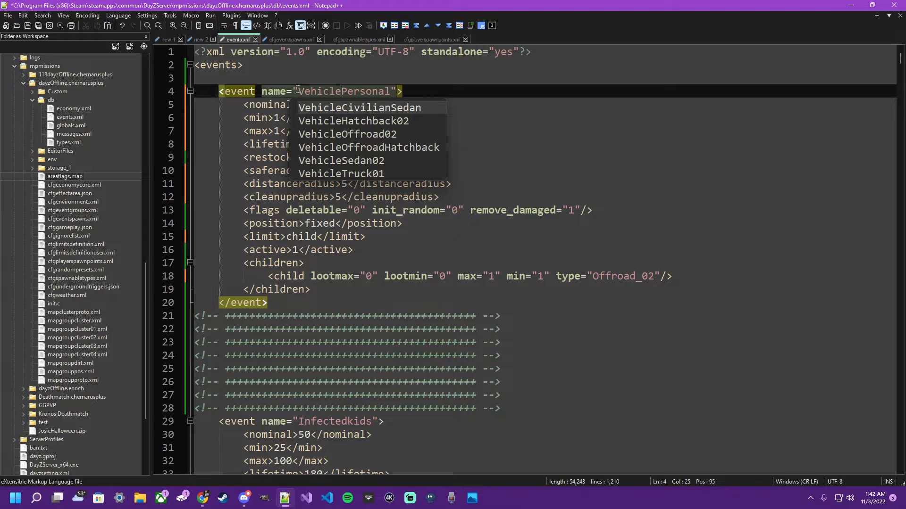
left_click(351, 77)
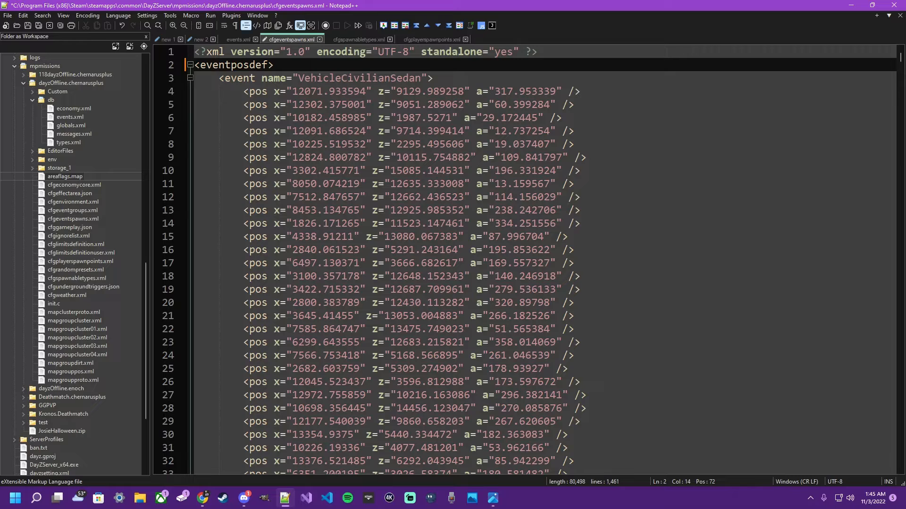
- In cfgeventspawns.xml, copy the closing event tag and the VehicleSedan02 opening tag and paste them directly below the eventposdef tag
scroll(696, 202, "down", 17)
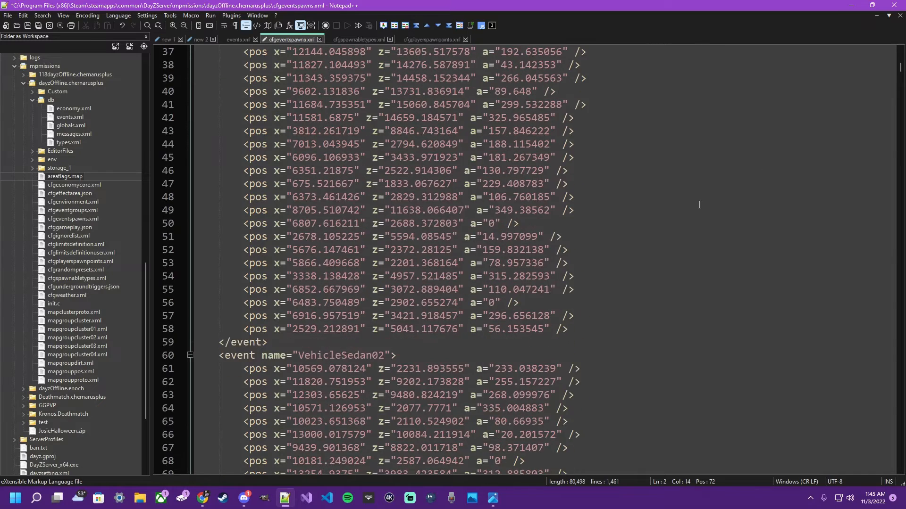
left_click_drag(578, 135, 575, 154)
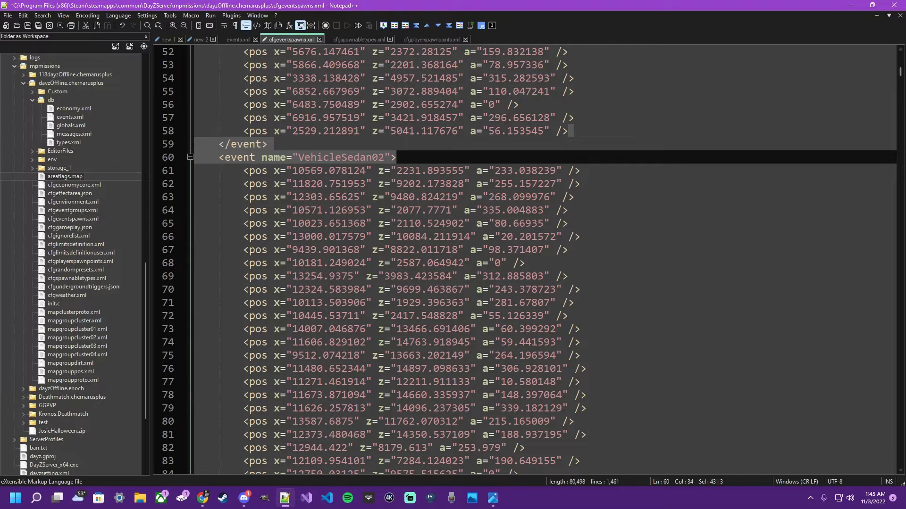
key("ctrl+c")
left_click_drag(900, 71, 899, 56)
left_click(406, 69)
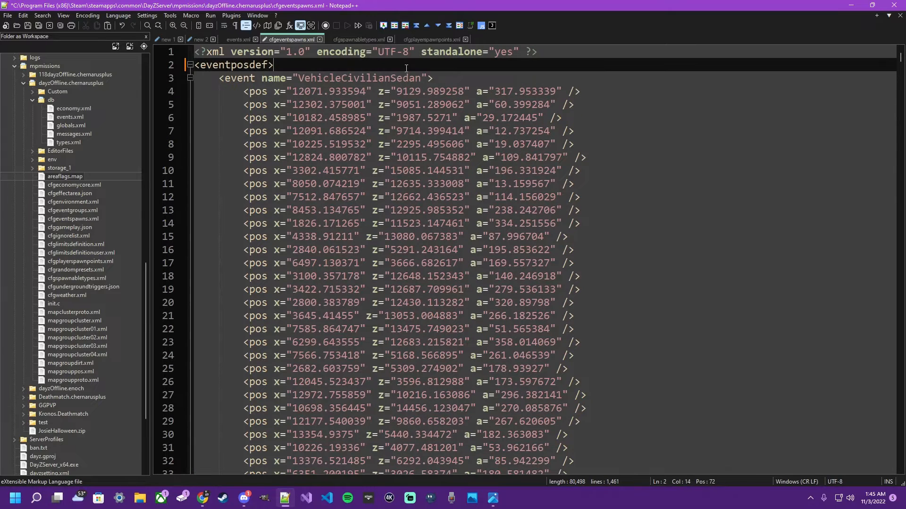
key("ctrl+v")
- Place the closing event tag after the pasted VehicleSedan02 opening tag to form an empty event block
left_click_drag(290, 65, 292, 72)
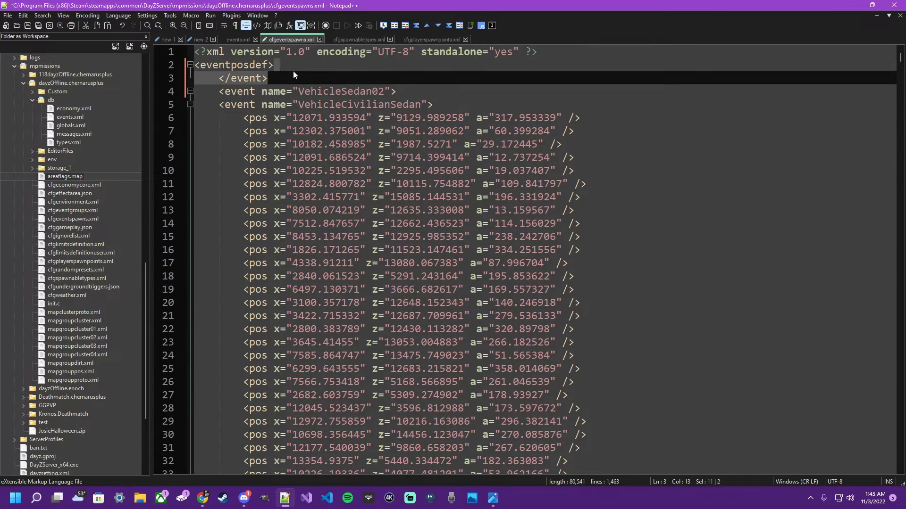
key("BackSpace")
left_click(397, 75)
key("ctrl+v")
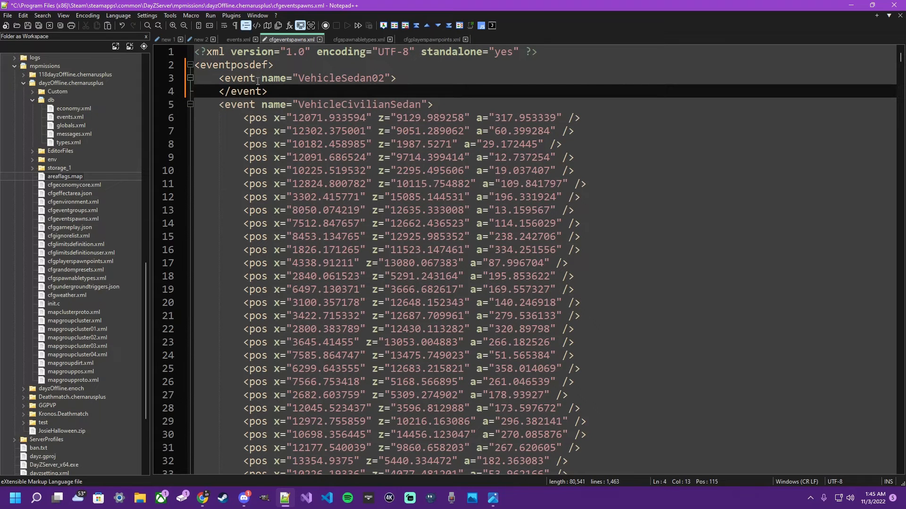
left_click_drag(219, 79, 396, 79)
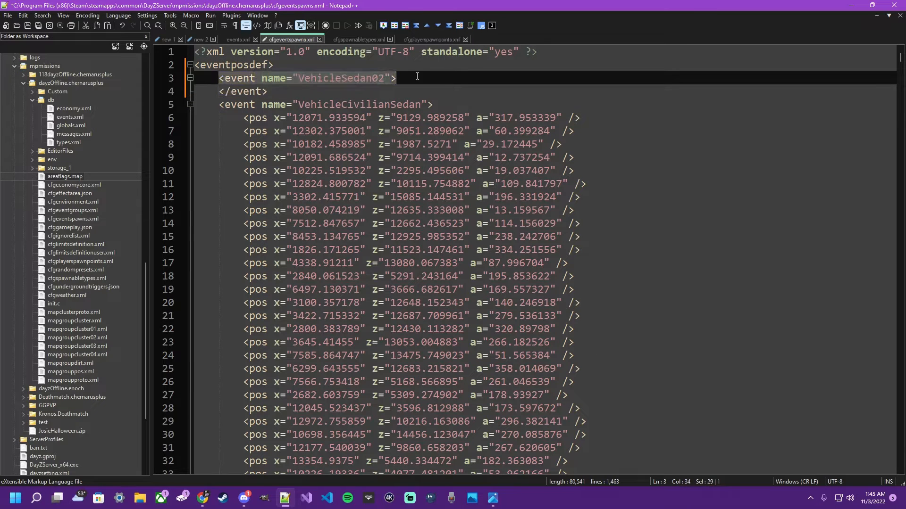
left_click(281, 90)
left_click_drag(217, 91, 283, 91)
left_click(286, 90)
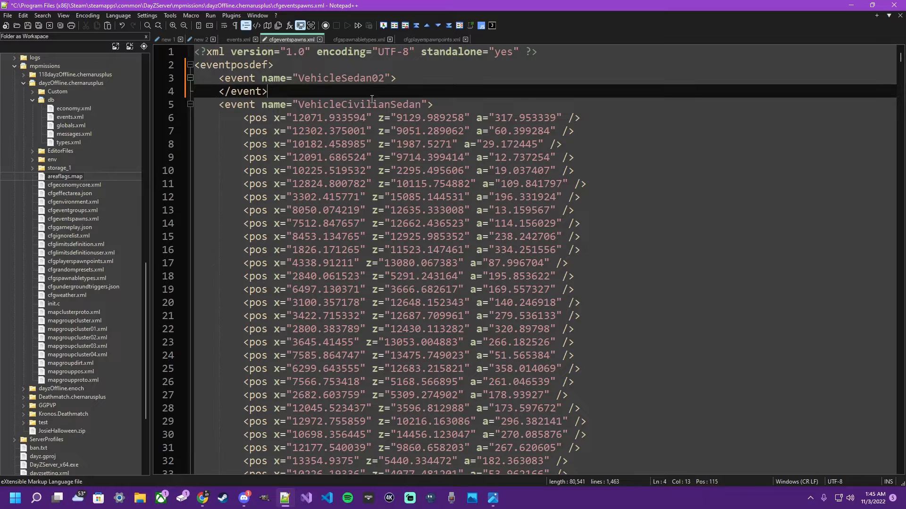
- Copy a pos line from VehicleCivilianSedan into the empty VehicleSedan02 event and set its x, z and a values to 00
left_click_drag(574, 108, 586, 117)
key("ctrl+c")
left_click(422, 73)
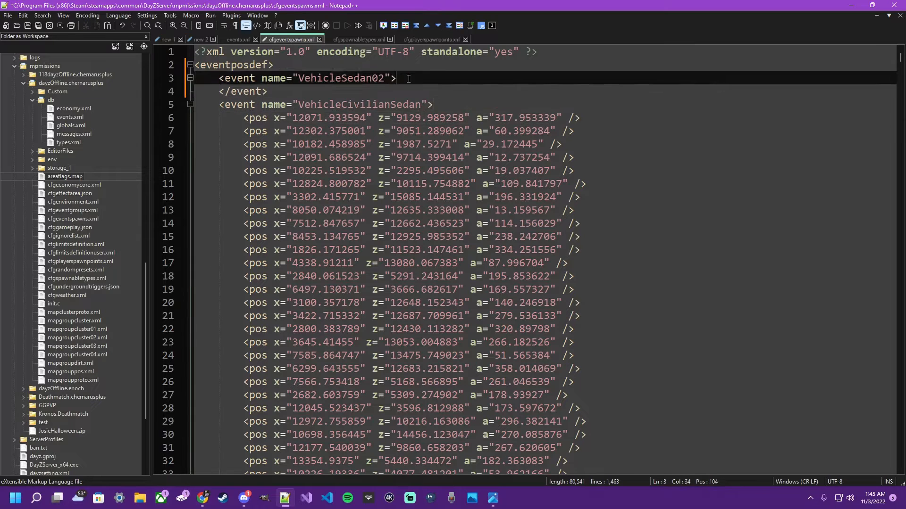
key("ctrl+v")
left_click_drag(291, 91, 443, 93)
type("00")
type("00")
type("00")
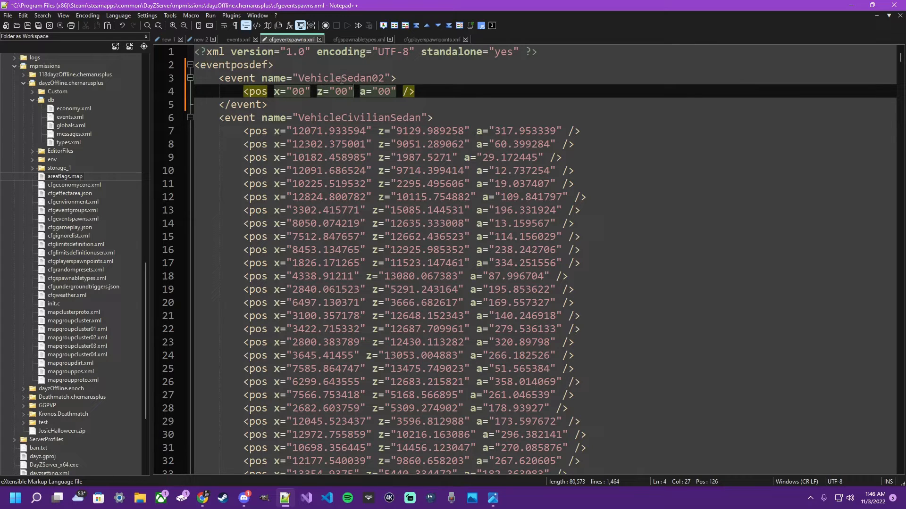
- Bring up the compass image and examine which degrees the pos line's a value stands for
left_click_drag(360, 93, 369, 93)
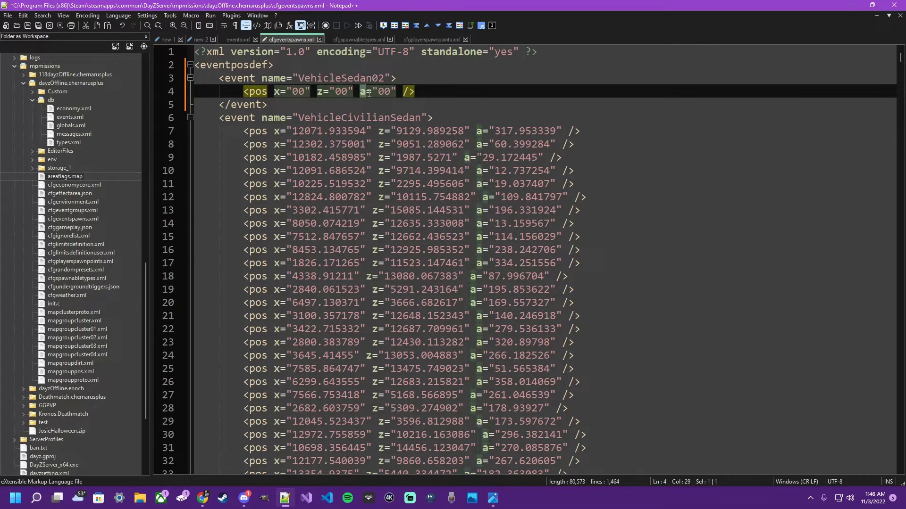
left_click_drag(905, 36, 531, 53)
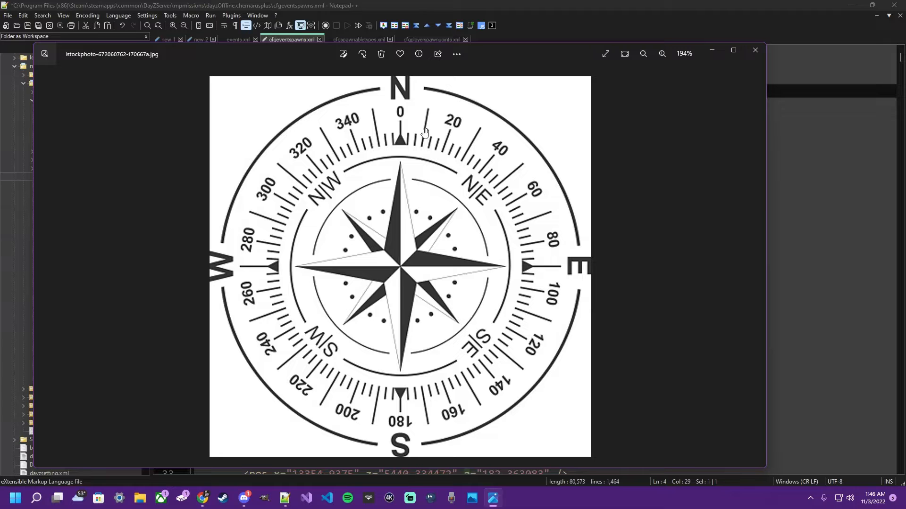
left_click_drag(519, 47, 319, 27)
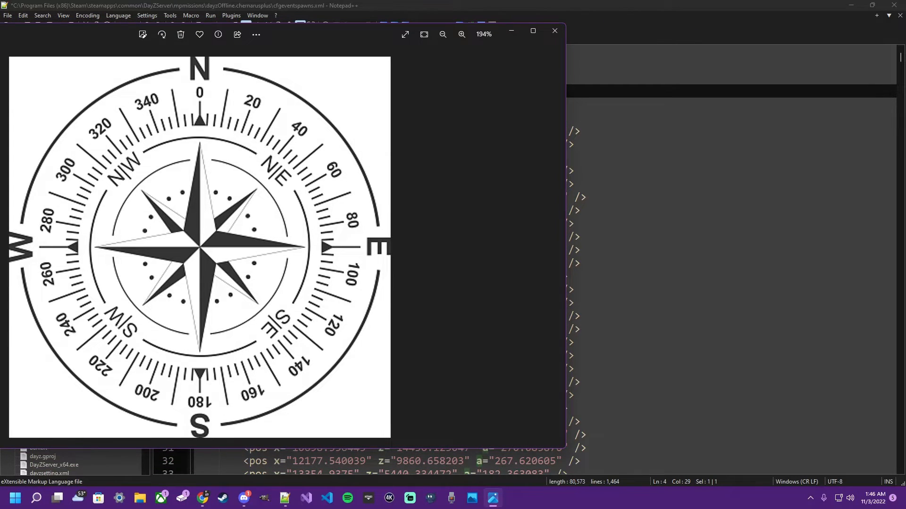
- Switch to the iZurvive map and copy the coordinates 1654.50 / 2809.10 of a point in the open field north of Kamenka
key("alt+Tab")
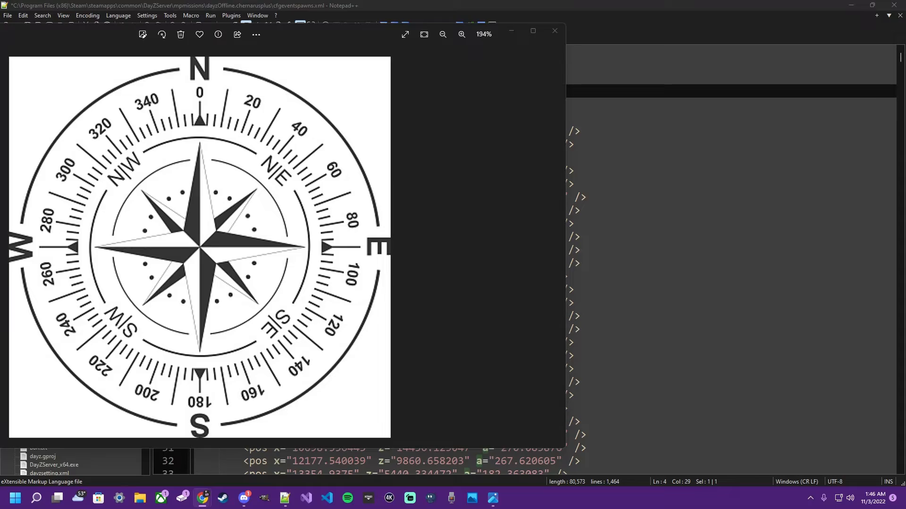
left_click_drag(782, 50, 174, 49)
left_click_drag(527, 239, 526, 229)
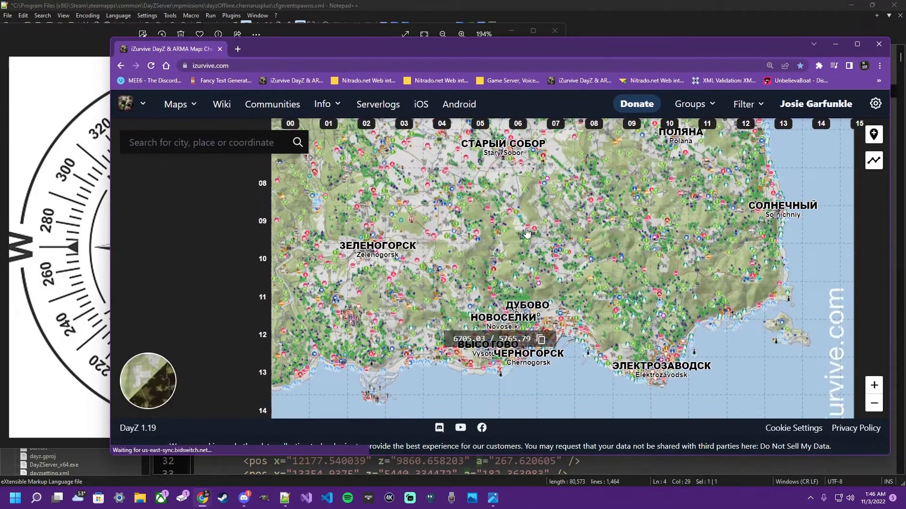
scroll(525, 228, "up", 1)
left_click_drag(281, 342, 463, 228)
left_click_drag(450, 286, 466, 167)
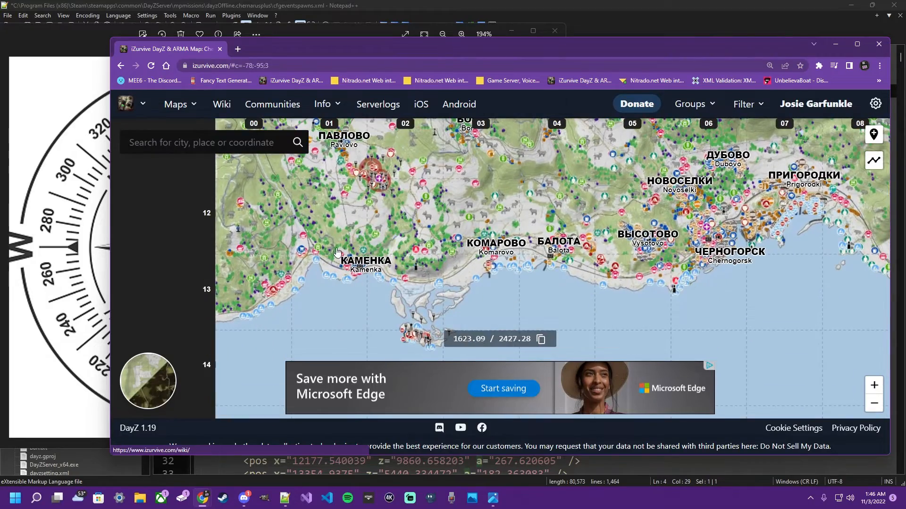
scroll(337, 247, "up", 1)
left_click_drag(276, 217, 360, 241)
scroll(357, 255, "up", 2)
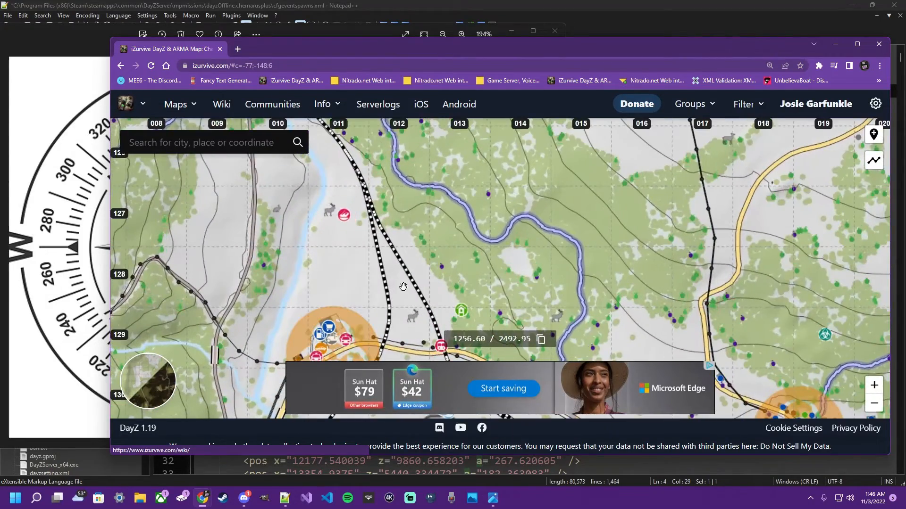
left_click_drag(403, 287, 404, 255)
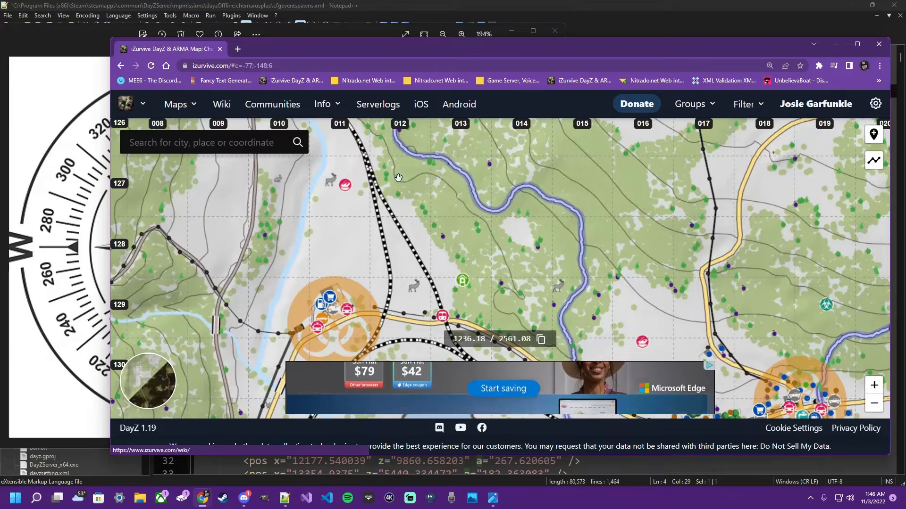
scroll(416, 171, "down", 1)
left_click_drag(409, 178, 342, 265)
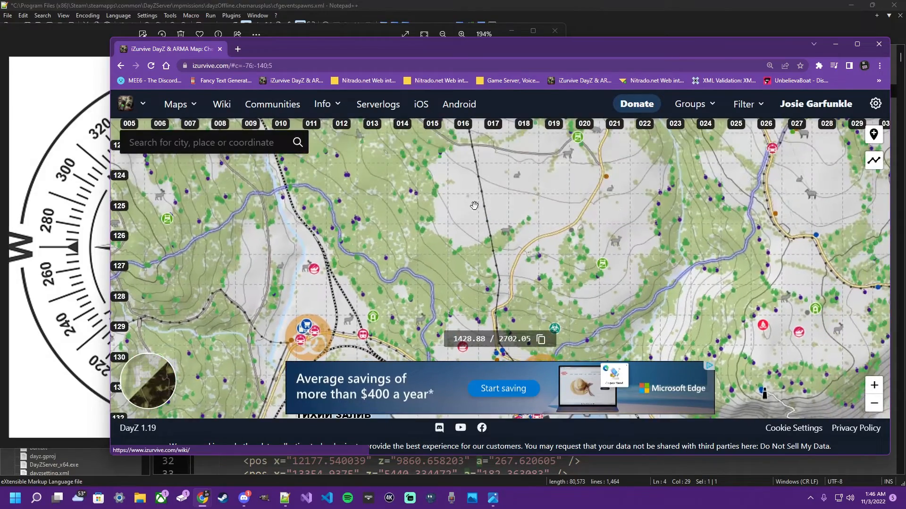
left_click_drag(484, 199, 438, 255)
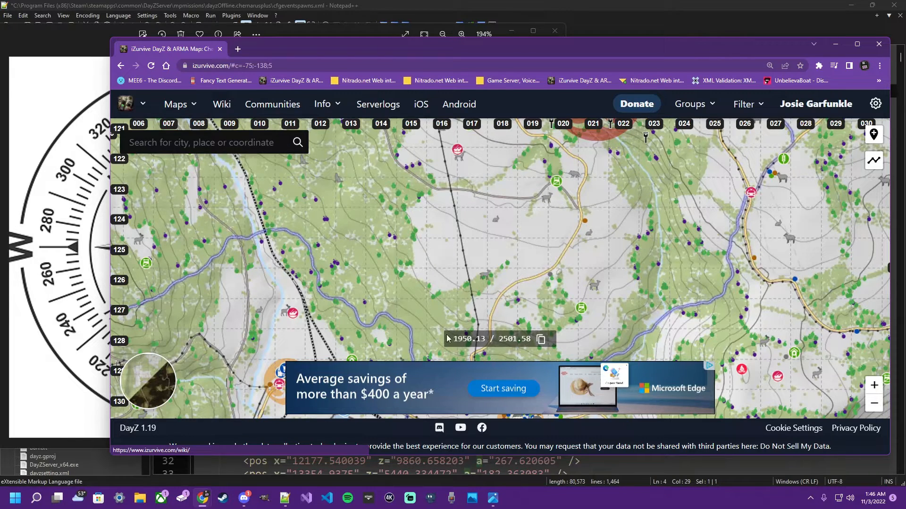
left_click(443, 257)
left_click(443, 253)
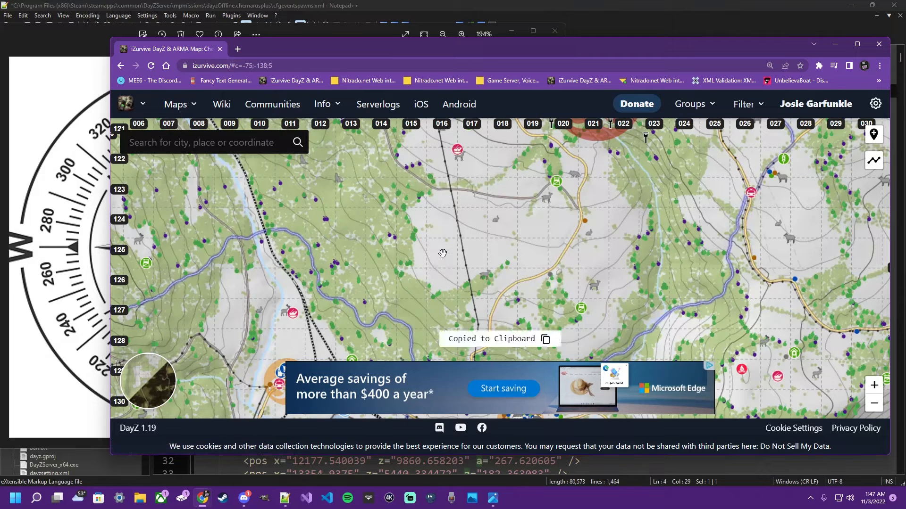
- Return to cfgeventspawns.xml in Notepad++ and paste the copied map coordinates after the new pos tag
left_click(368, 2)
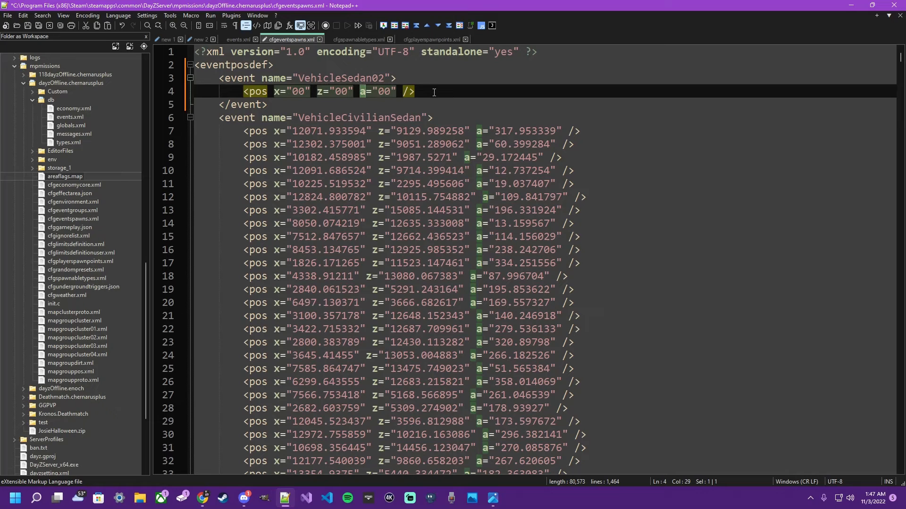
key("ctrl+v")
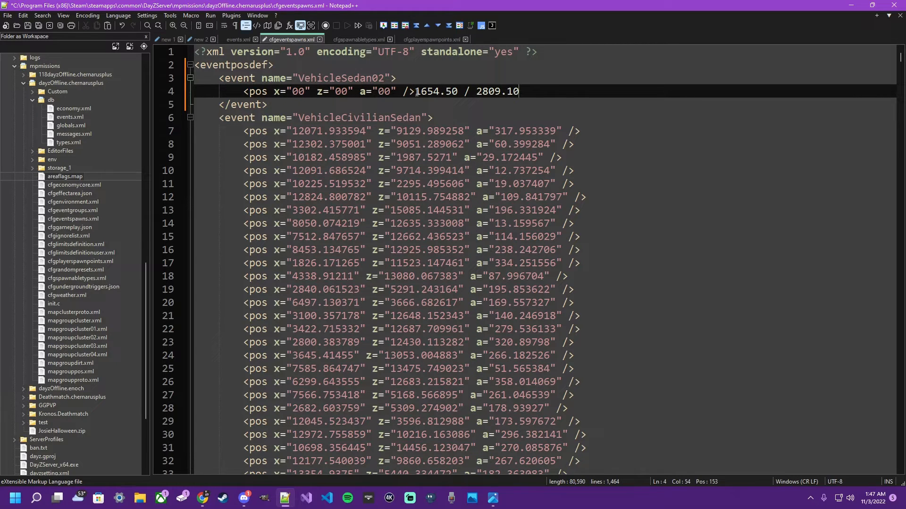
double_click(442, 92)
left_click(444, 104)
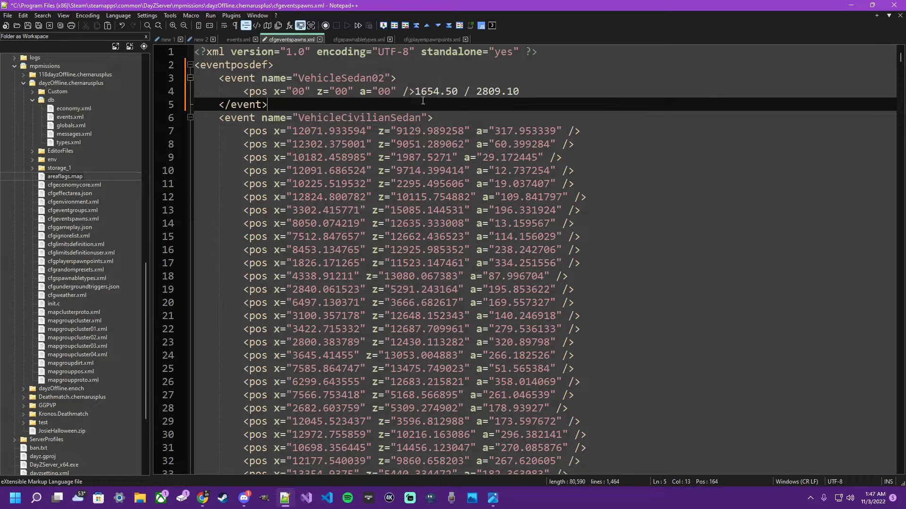
- Fill the new pos tag from the pasted coordinates, setting x to 1654 and z to 2809
double_click(426, 92)
key("ctrl+c")
double_click(298, 91)
key("ctrl+v")
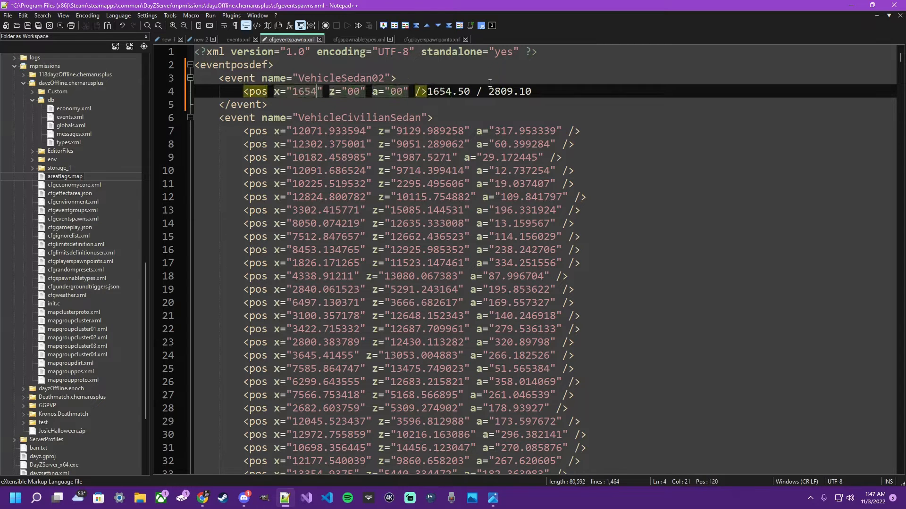
double_click(500, 92)
key("ctrl+c")
double_click(352, 92)
key("ctrl+v")
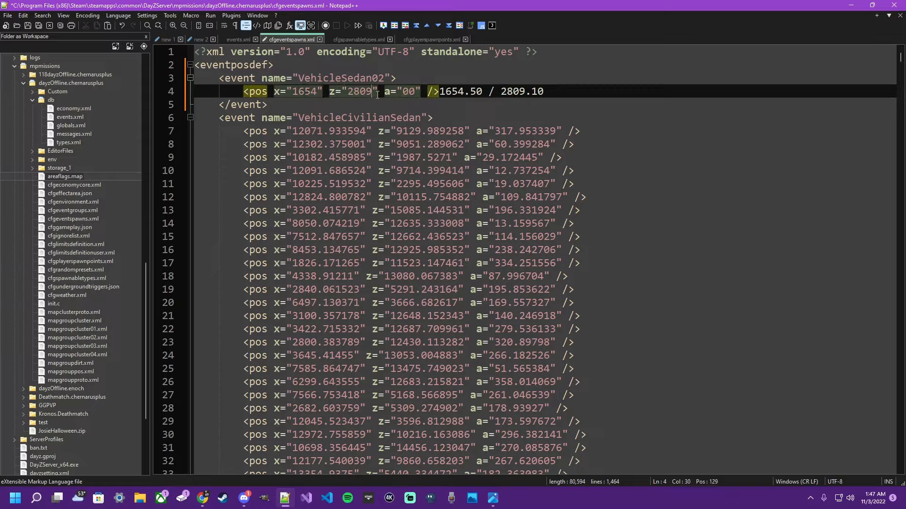
- Delete the leftover coordinates after the pos tag and save cfgeventspawns.xml
left_click_drag(441, 91, 545, 91)
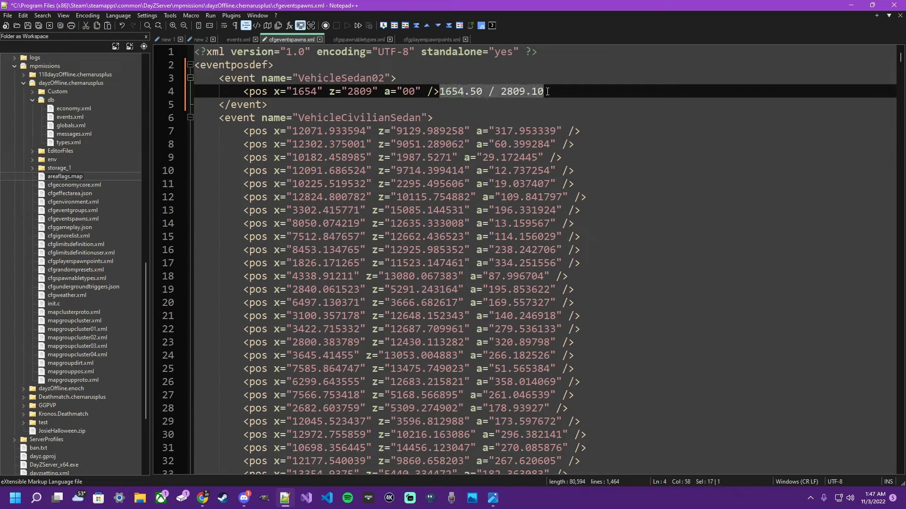
key("Delete")
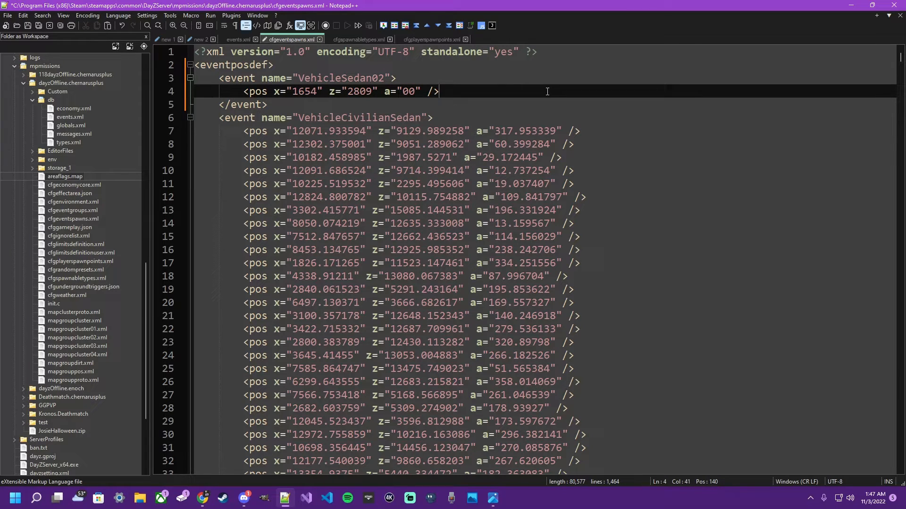
key("ctrl+s")
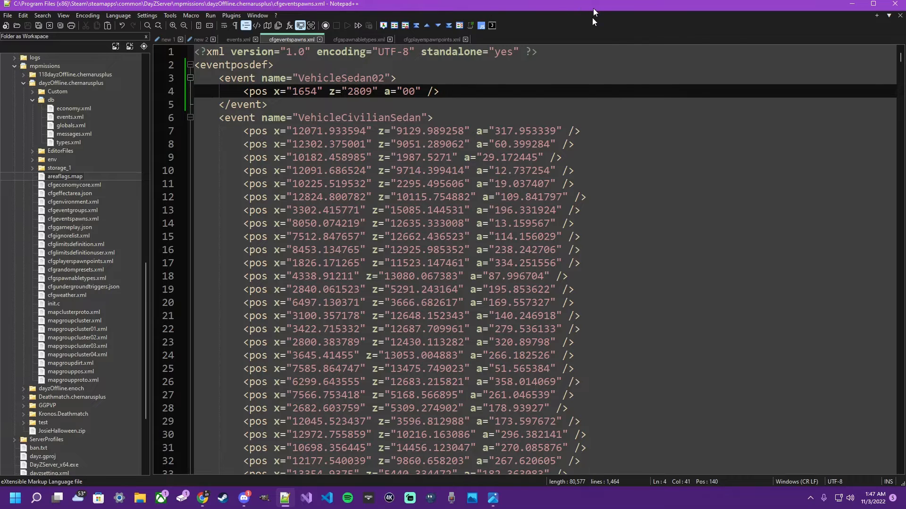
- Arrange the compass image and the iZurvive map side by side and compare them to work out the vehicle's heading
left_click_drag(593, 7, 587, 45)
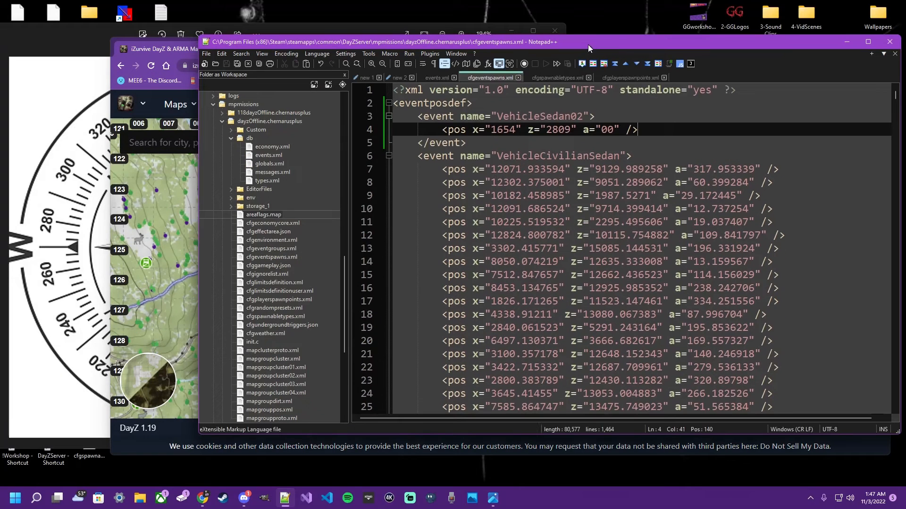
left_click(171, 49)
left_click_drag(328, 47, 337, 32)
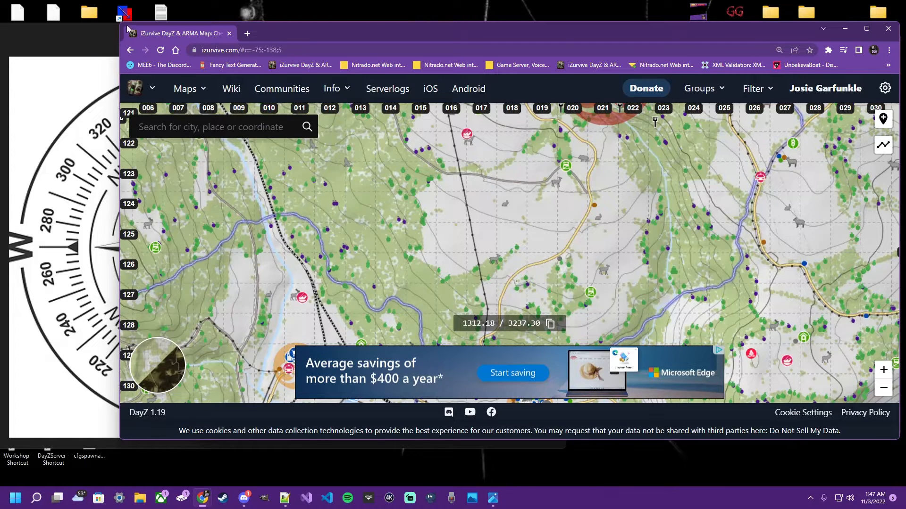
left_click(84, 29)
left_click_drag(84, 29, 22, 73)
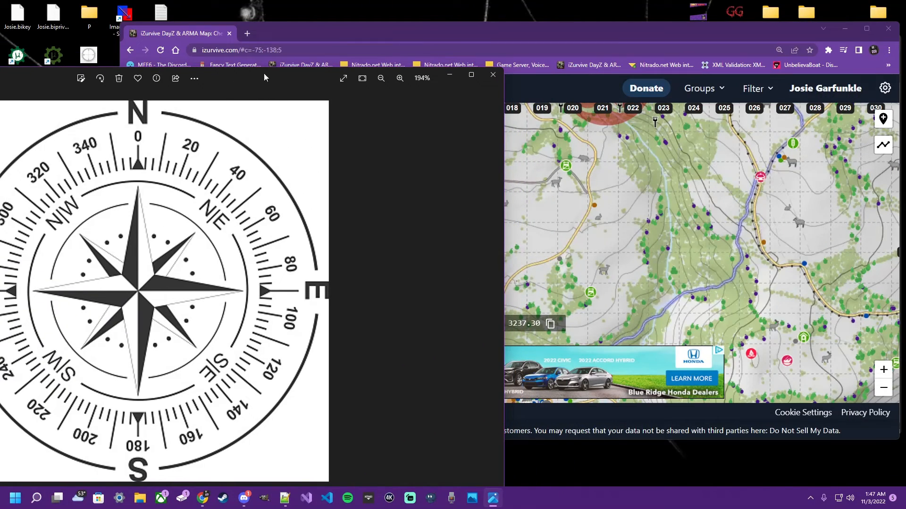
left_click_drag(272, 78, 258, 72)
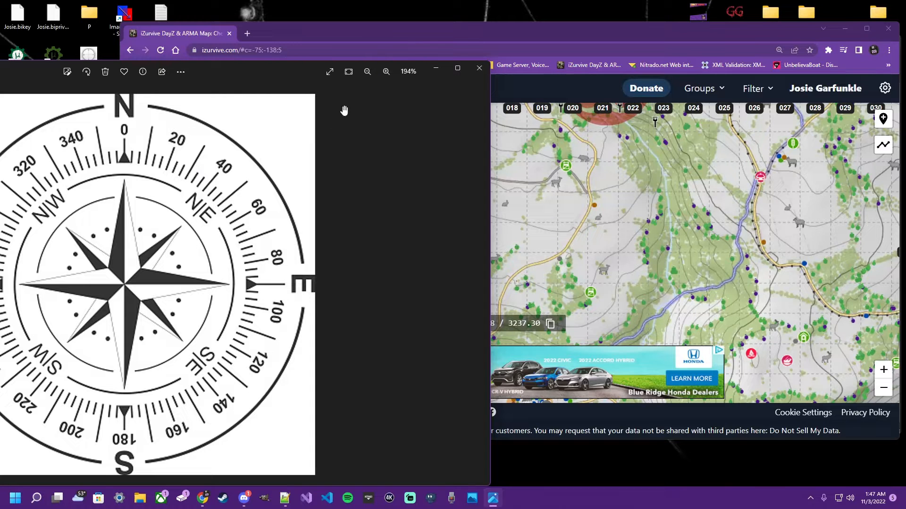
left_click(564, 33)
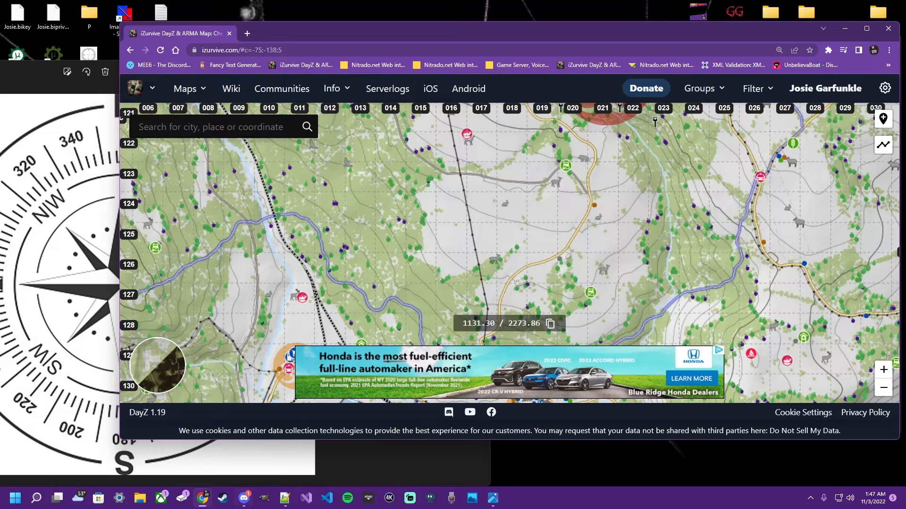
- Set the a value of the VehicleSedan02 pos line in cfgeventspawns.xml to 45
left_click(284, 497)
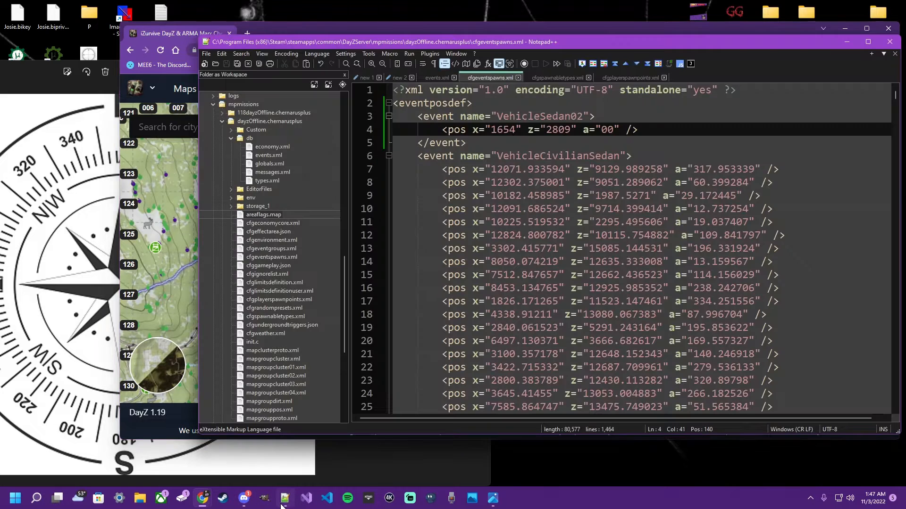
double_click(607, 129)
type("45")
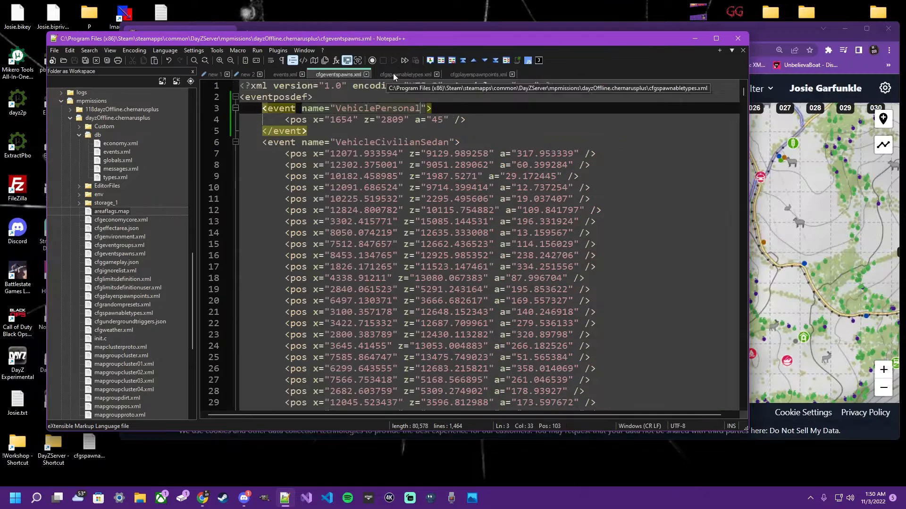
- Compare the Offroad_02 type name in cfgspawnabletypes.xml with the child type of the VehiclePersonal event in events.xml
left_click(393, 72)
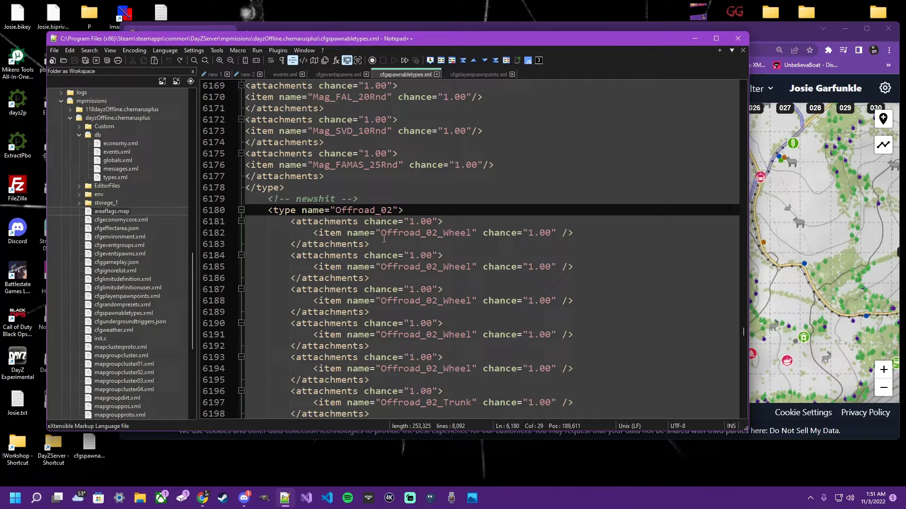
double_click(371, 210)
left_click(290, 75)
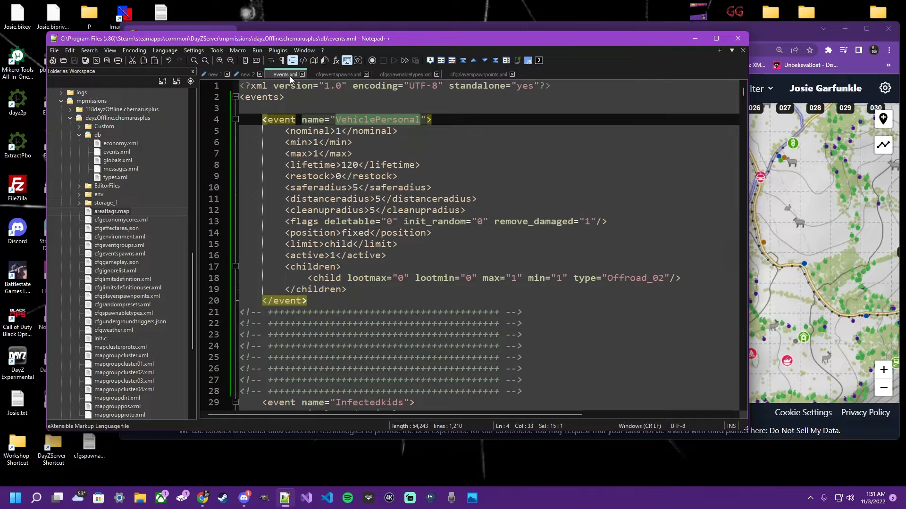
double_click(635, 280)
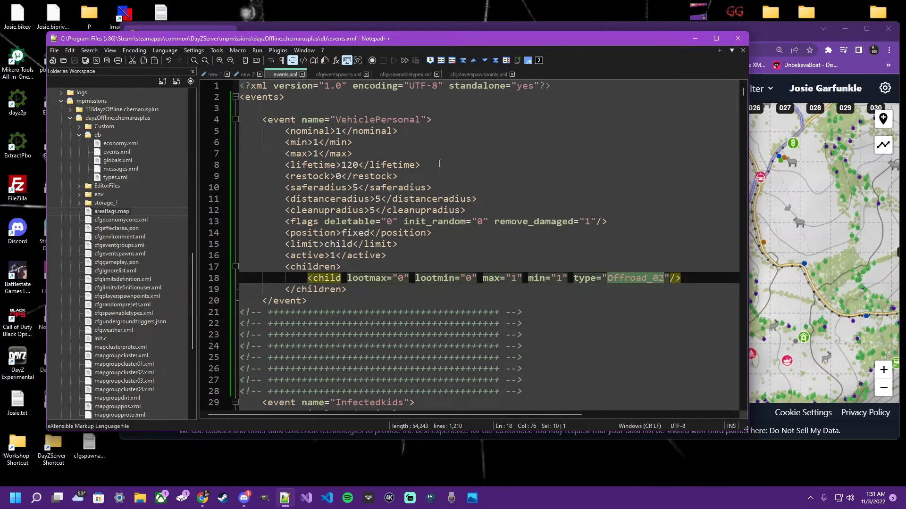
- Examine the Offroad_02 block in cfgspawnabletypes.xml from its opening type tag through all attachments to its closing tag
left_click(388, 72)
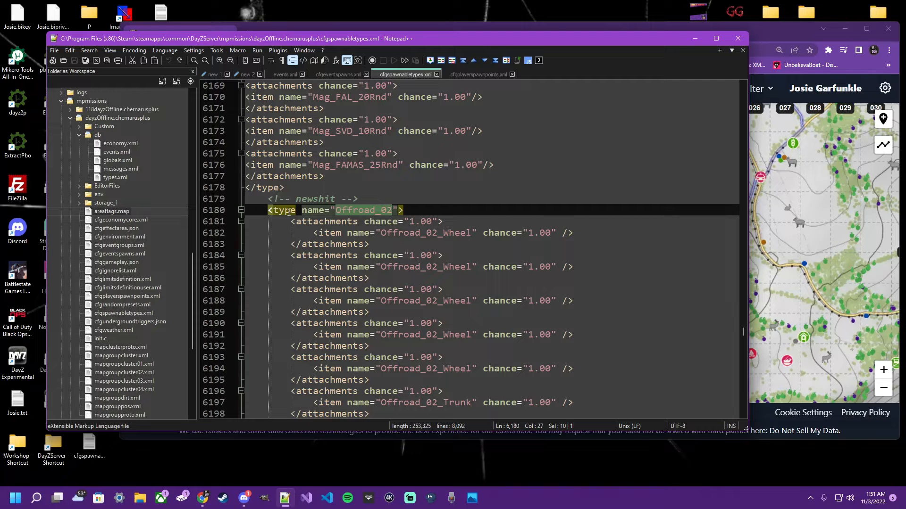
left_click_drag(268, 210, 403, 210)
scroll(424, 302, "down", 13)
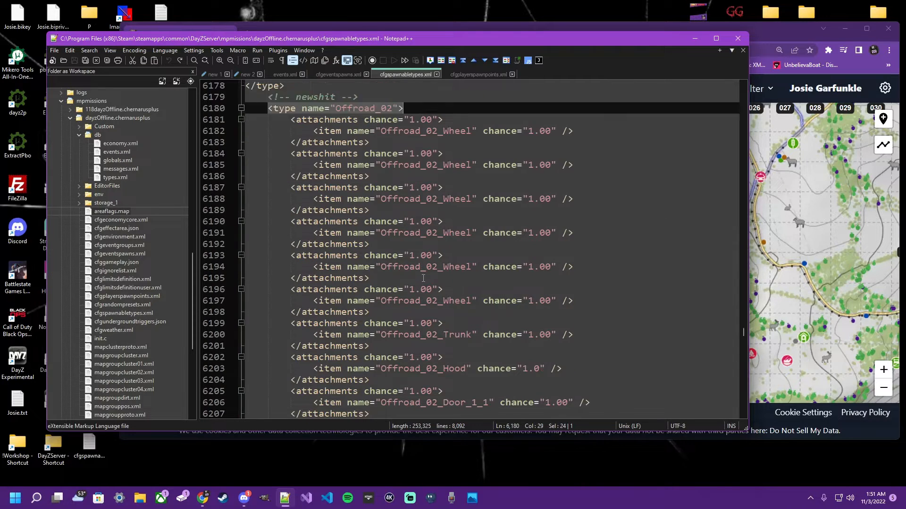
scroll(424, 302, "down", 20)
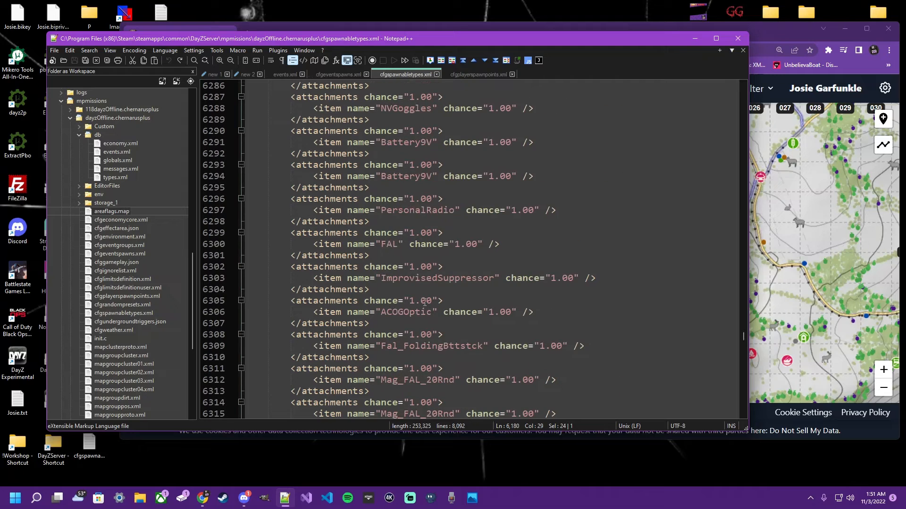
scroll(425, 302, "down", 5)
left_click_drag(269, 199, 307, 210)
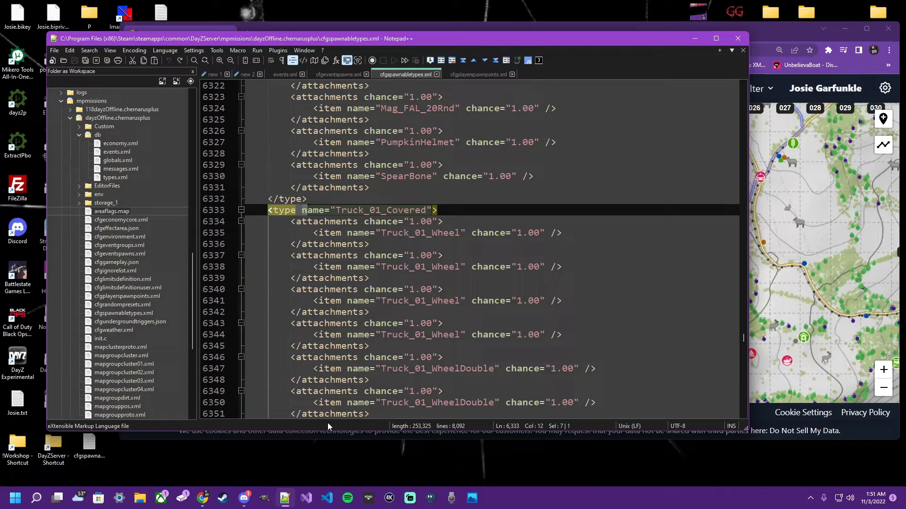
- Examine the end of the Offroad_02 block, checking its closing type tag and the matching attachments tags around the SpearBone item
left_click(273, 198)
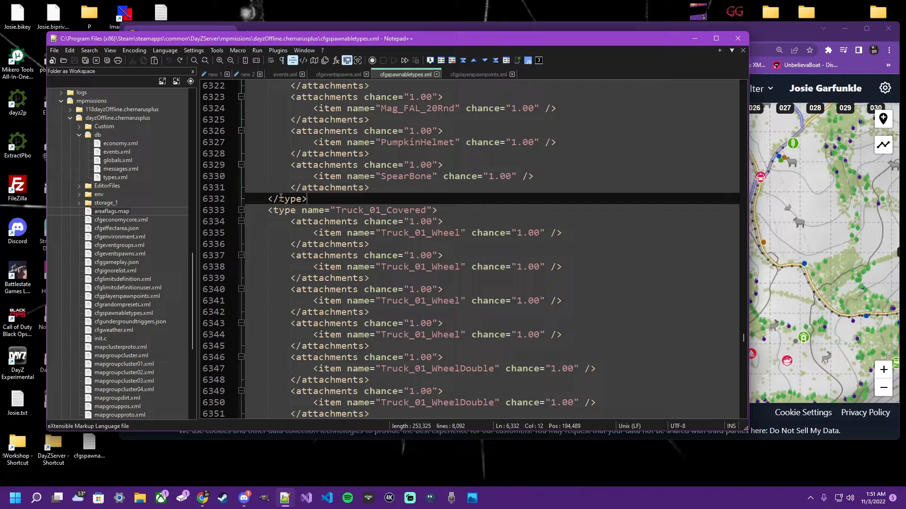
left_click(341, 210)
scroll(398, 196, "up", 2)
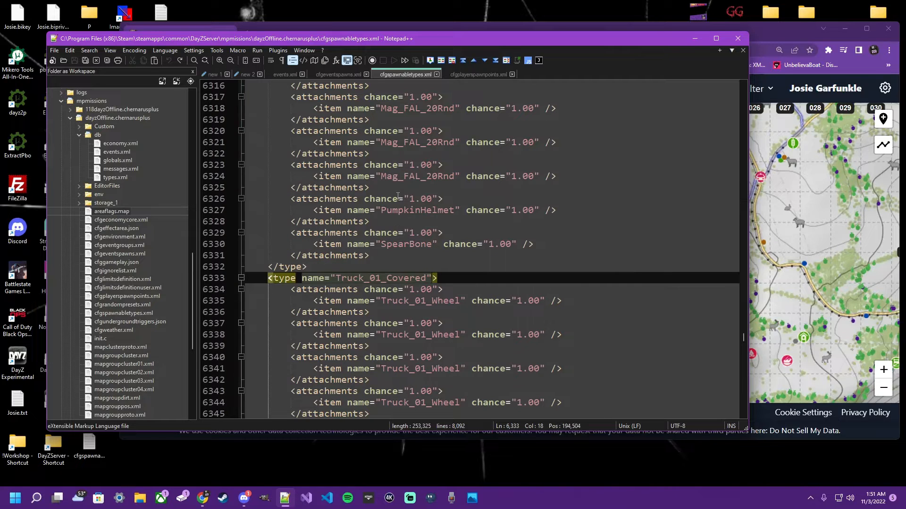
left_click_drag(289, 232, 444, 234)
left_click(370, 257)
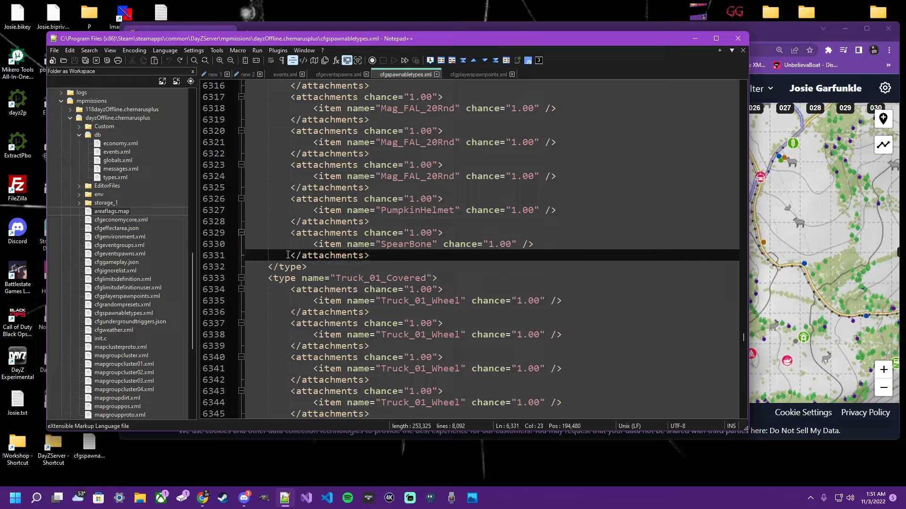
left_click_drag(290, 255, 388, 255)
left_click(388, 255)
left_click_drag(296, 255, 296, 233)
left_click(465, 233)
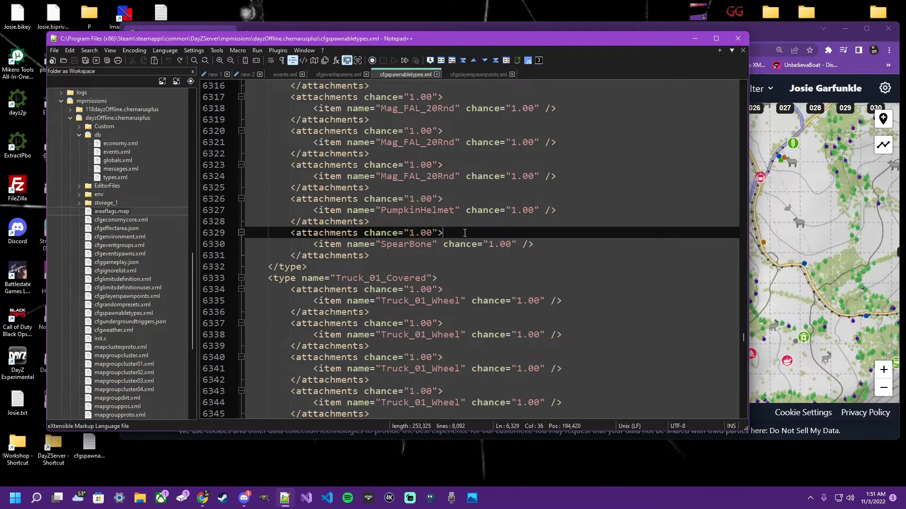
- Try removing the chance="1.00" attribute from the first attachments tag of the Offroad_02 block, and undo the removal
scroll(415, 278, "up", 20)
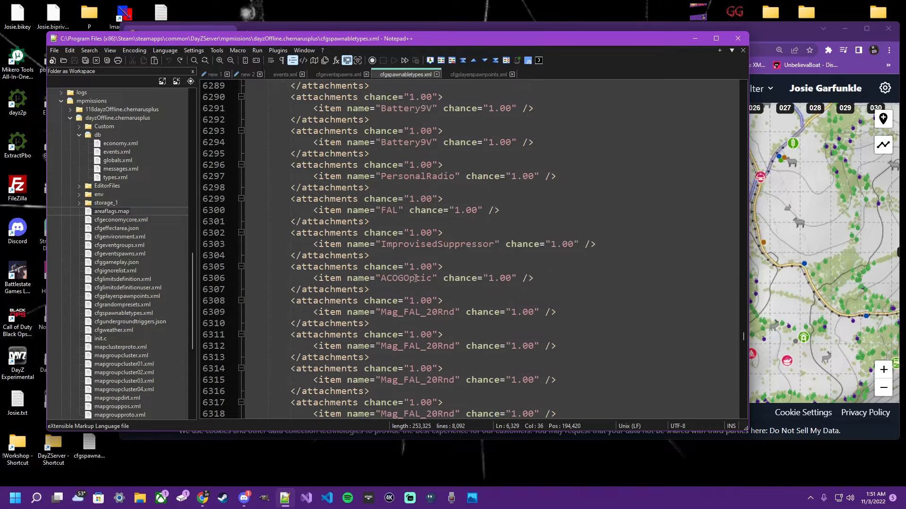
scroll(414, 277, "up", 20)
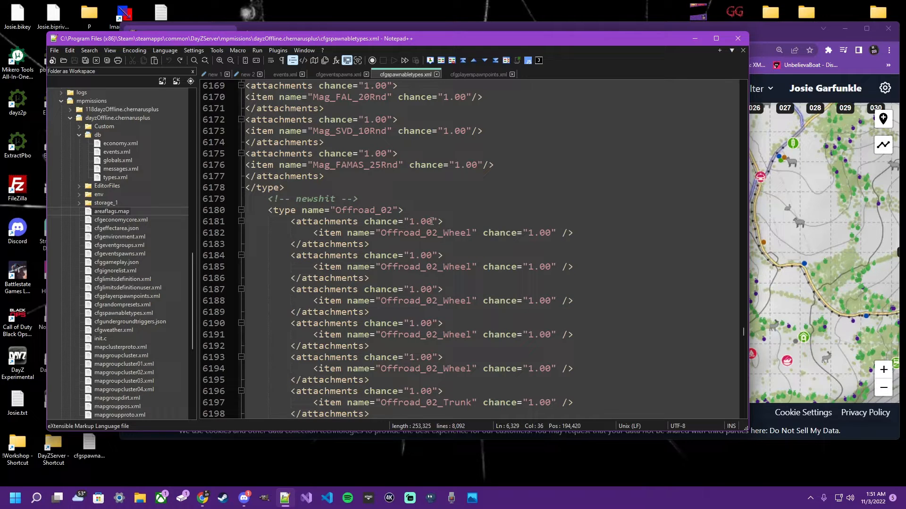
left_click_drag(361, 222, 438, 222)
key("Delete")
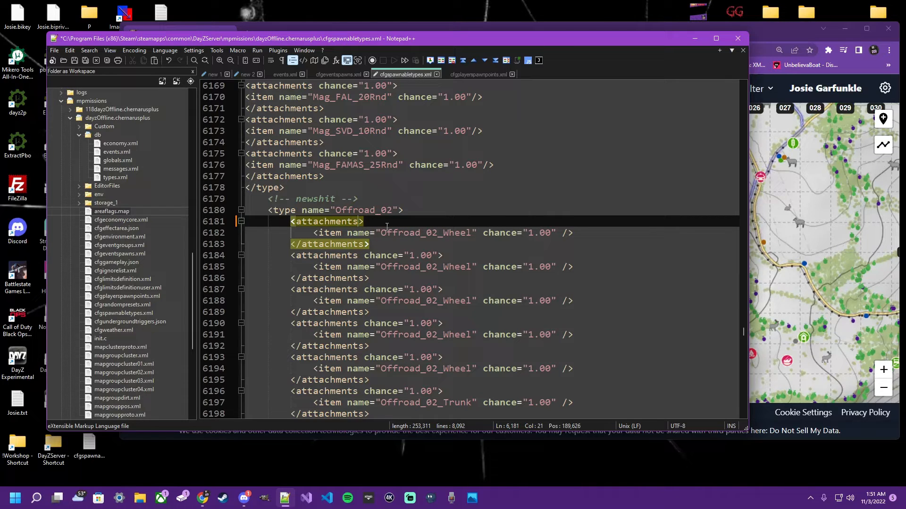
key("ctrl+z")
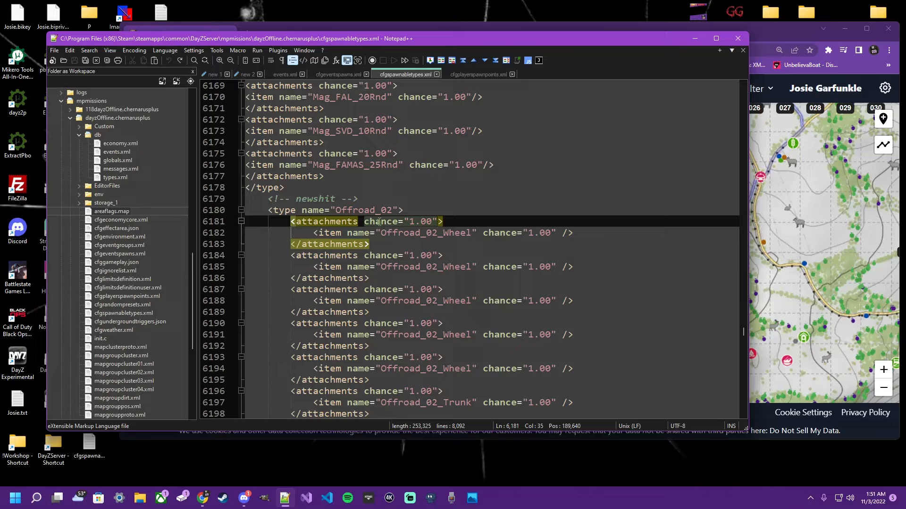
left_click_drag(410, 221, 432, 221)
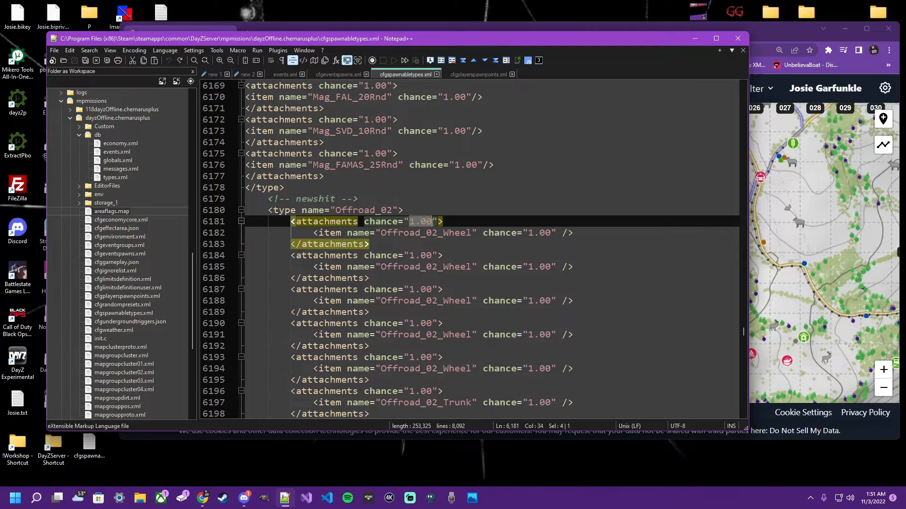
left_click(455, 245)
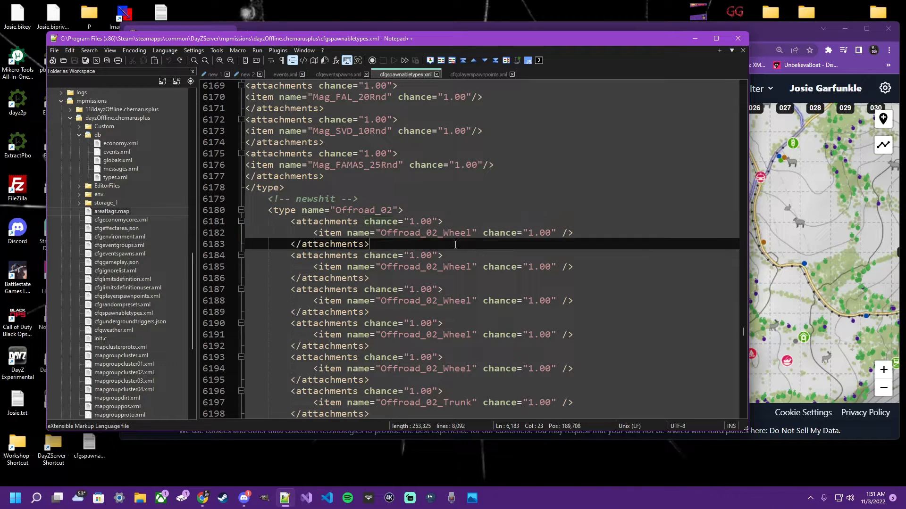
- Review the Offroad_02 attachments from the wheels and doors through the CarBattery to the SSG82 rifle and its magazines
scroll(455, 244, "down", 1)
scroll(455, 245, "down", 2)
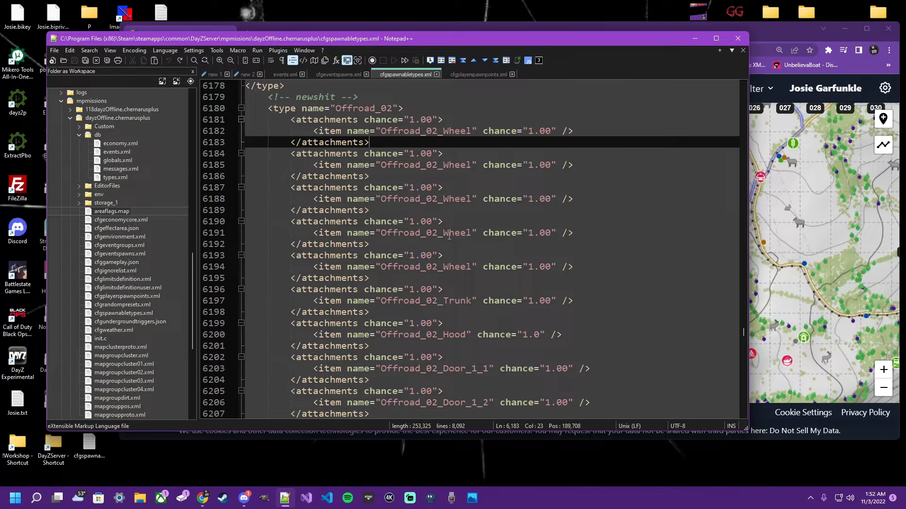
scroll(412, 218, "down", 5)
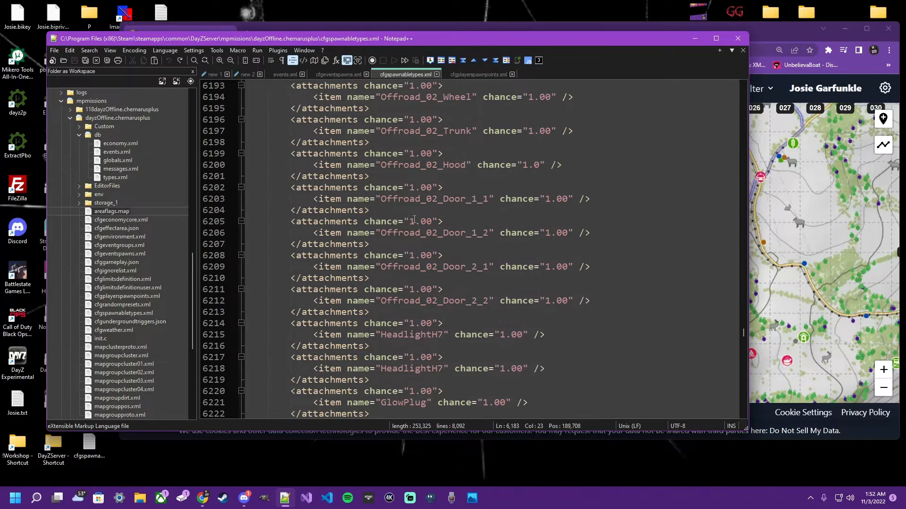
double_click(333, 225)
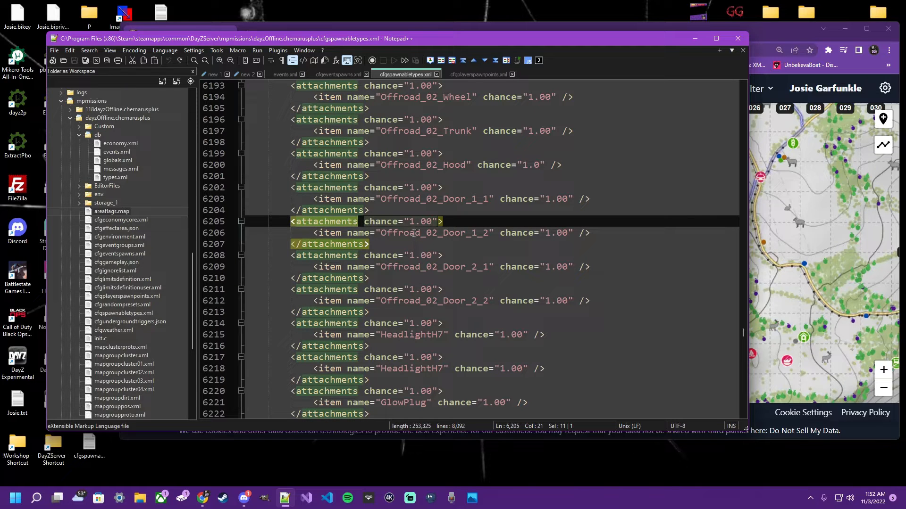
left_click(455, 310)
scroll(451, 311, "down", 6)
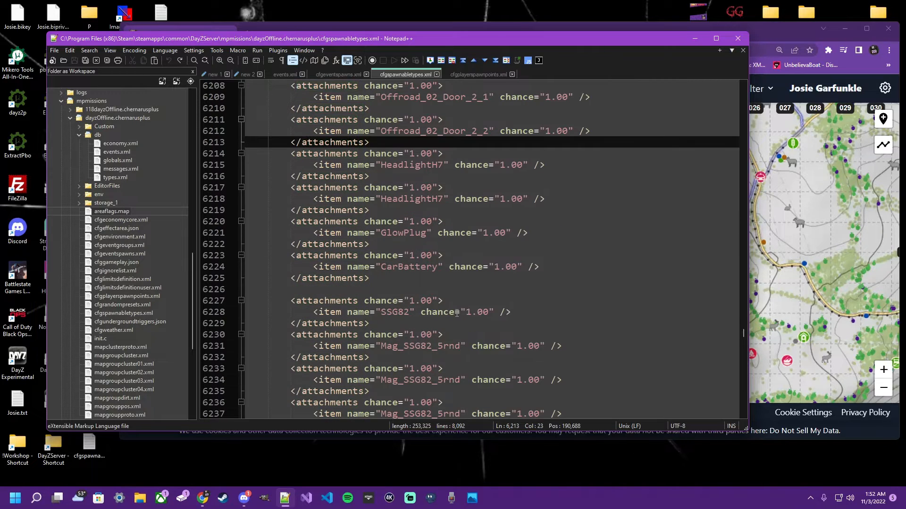
double_click(329, 267)
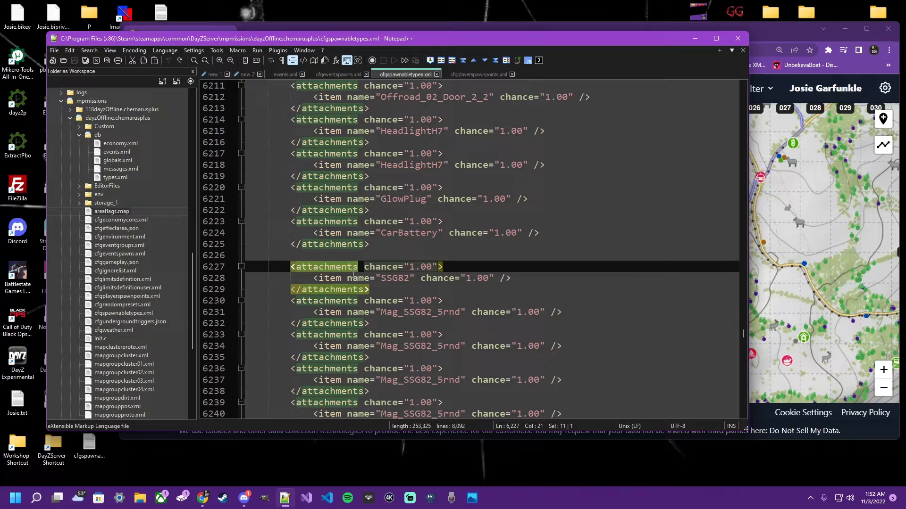
double_click(399, 279)
double_click(408, 312)
double_click(408, 346)
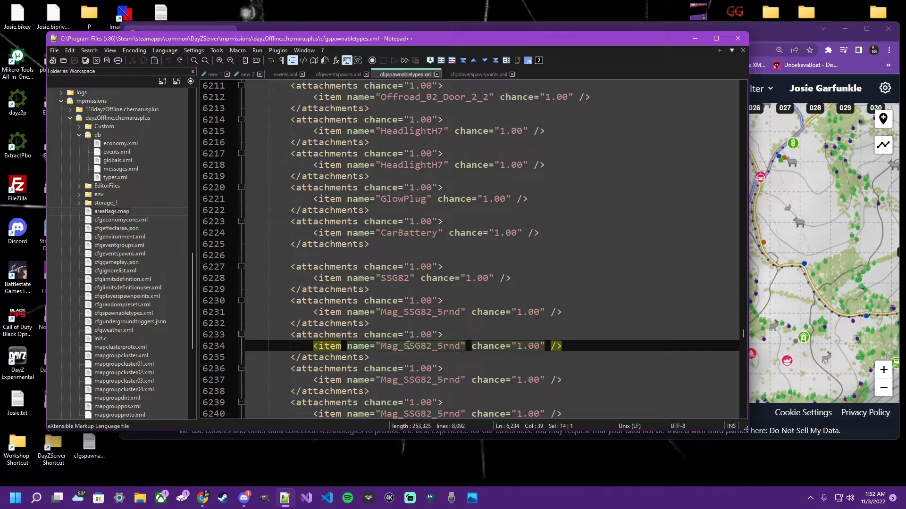
scroll(408, 346, "down", 5)
scroll(443, 227, "up", 4)
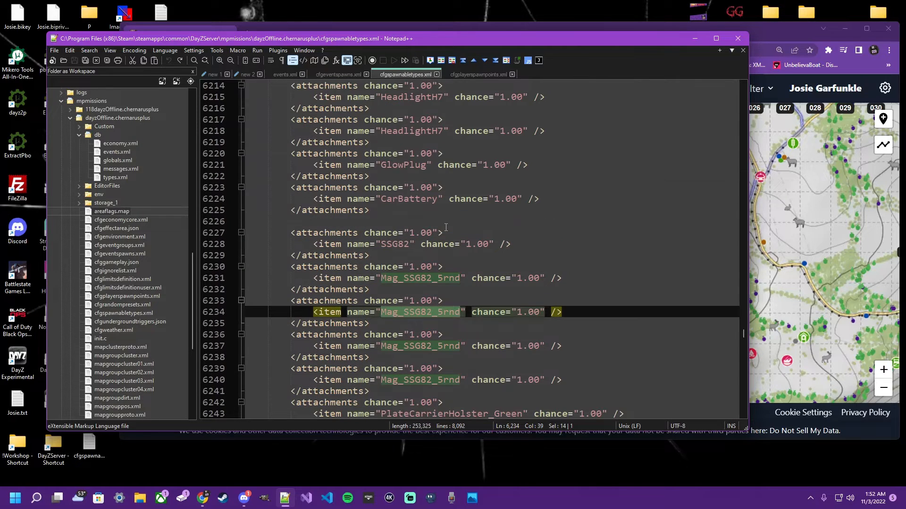
- Try replacing attachments with cargo in the opening tag around the SSG82 item, and undo the replacement
left_click(432, 220)
double_click(334, 233)
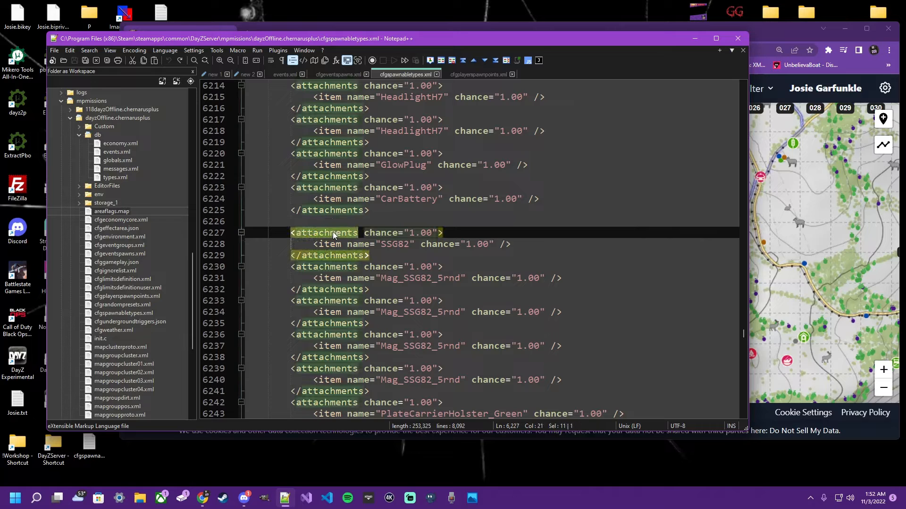
type("cargo")
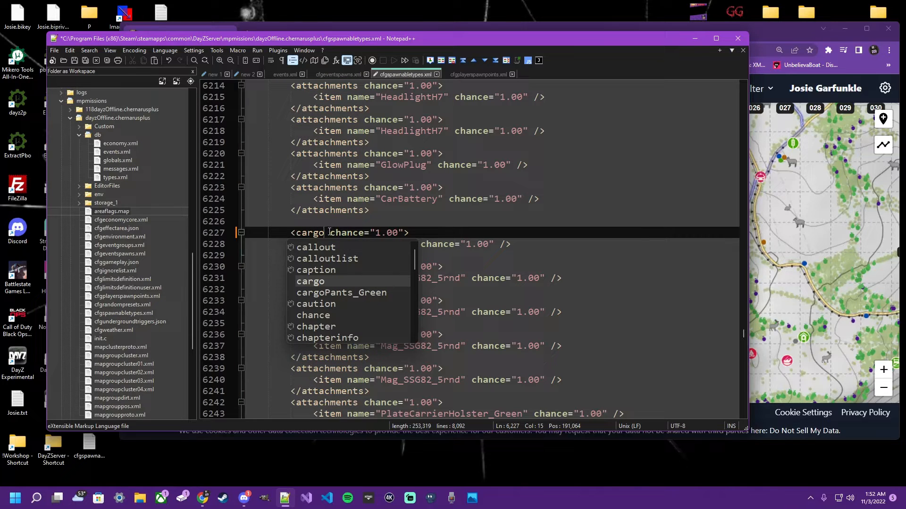
key("ctrl+z")
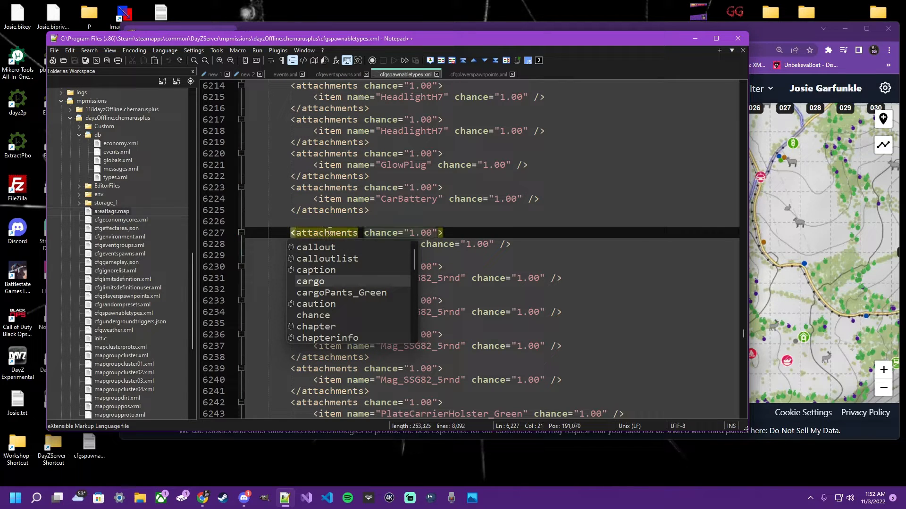
left_click(382, 225)
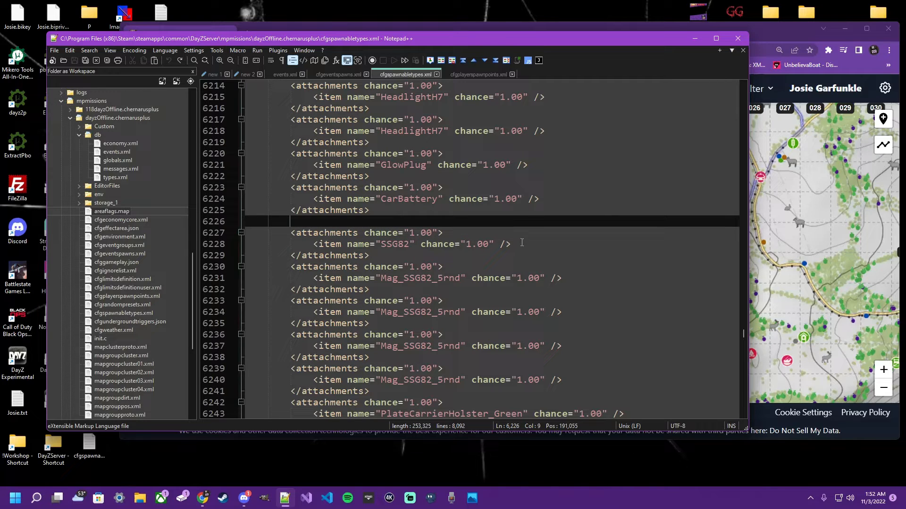
- Review the VehiclePersonal event in events.xml and cfgeventspawns.xml together with the Offroad_02 type in cfgspawnabletypes.xml
left_click(285, 74)
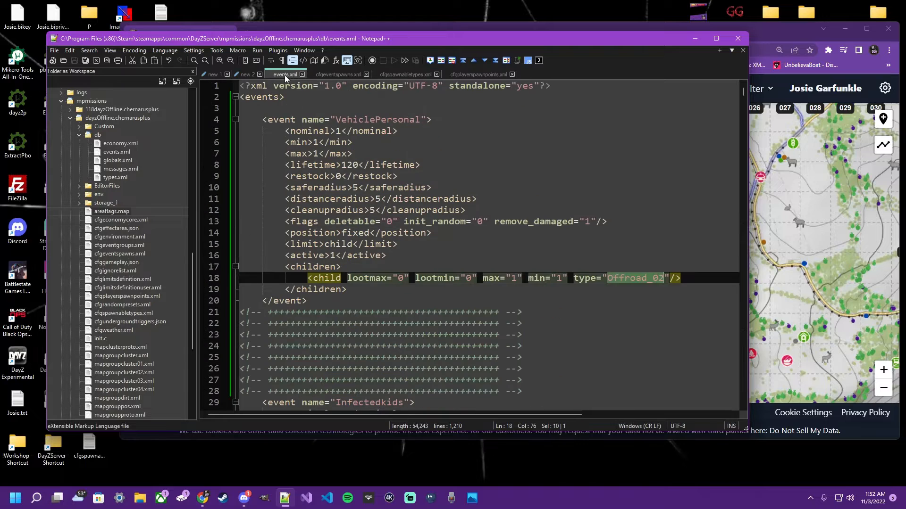
left_click(325, 75)
left_click_drag(240, 97, 326, 129)
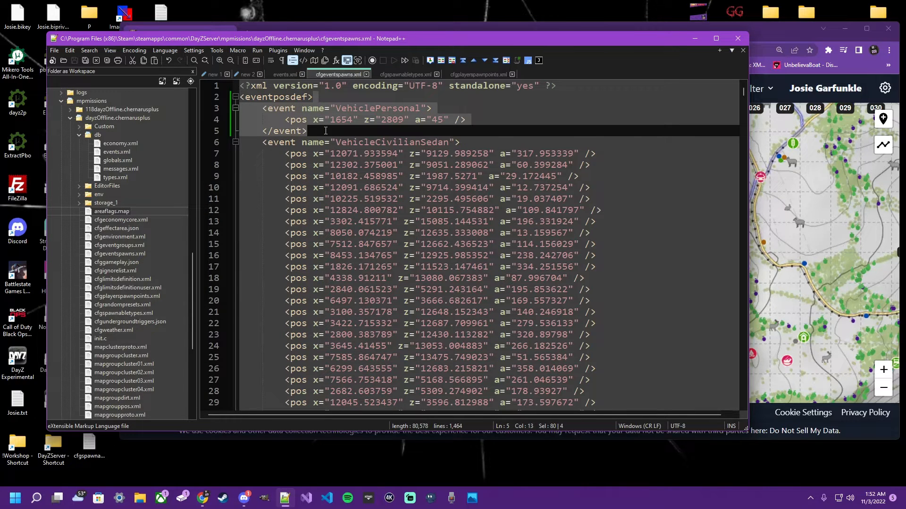
left_click(398, 75)
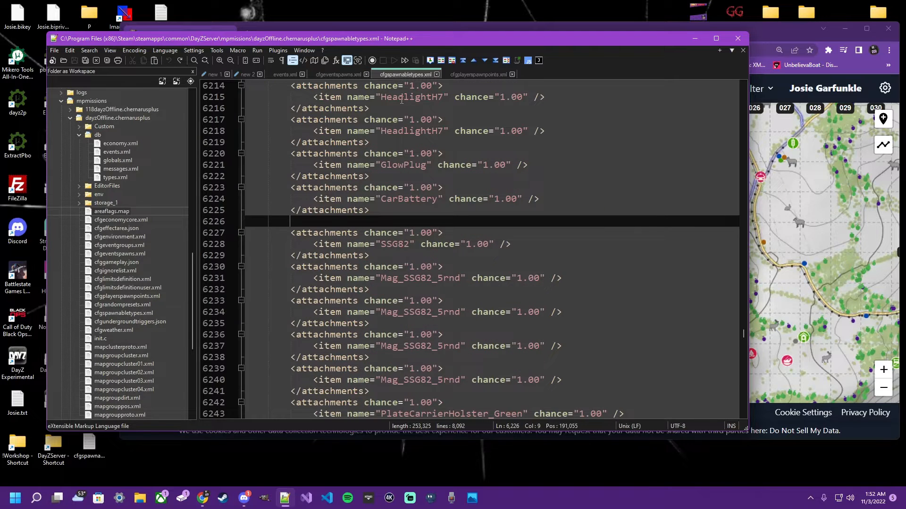
scroll(377, 244, "up", 16)
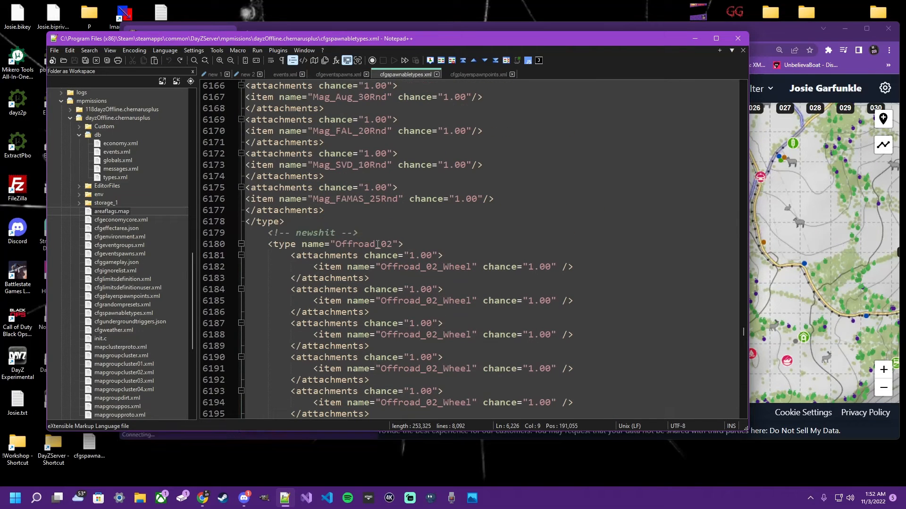
double_click(377, 244)
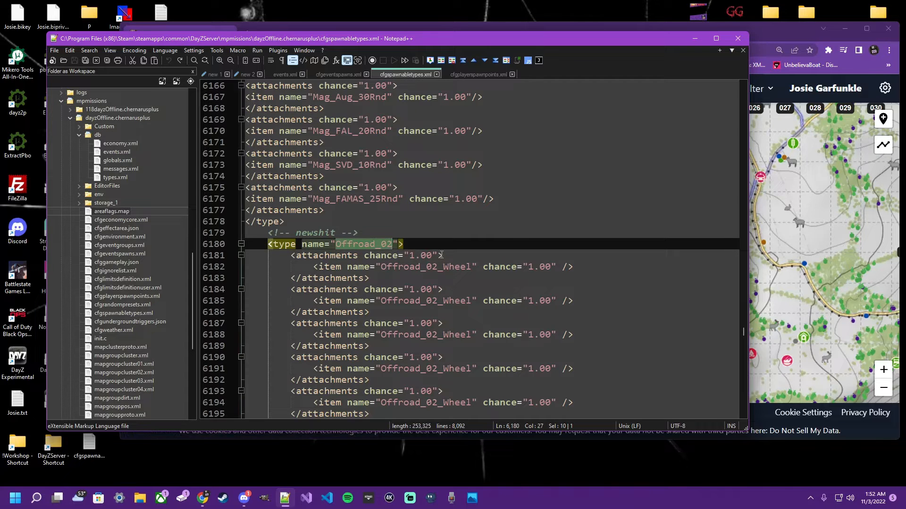
scroll(443, 241, "down", 4)
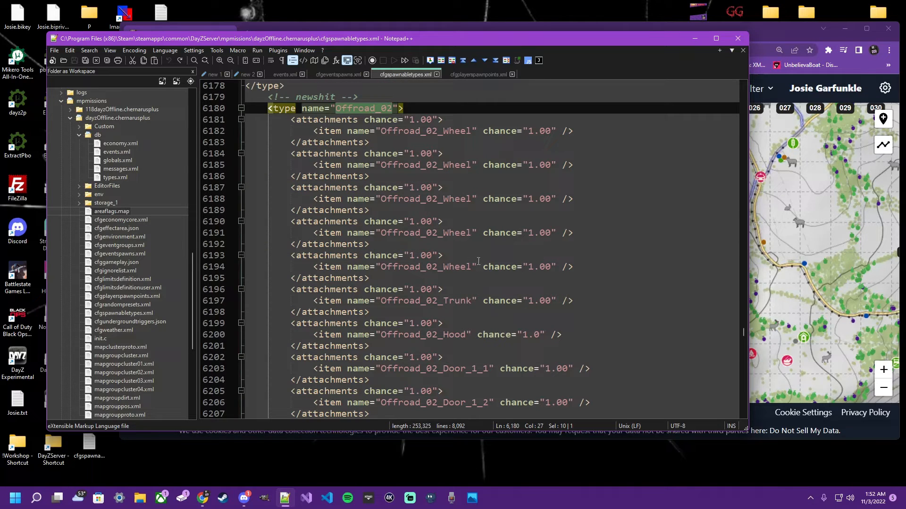
- Copy the position 1642.83 / 2871.38 from the iZurvive map and paste it after the first generator_posbubbles pos entry in cfgplayerspawnpoints.xml
left_click(771, 26)
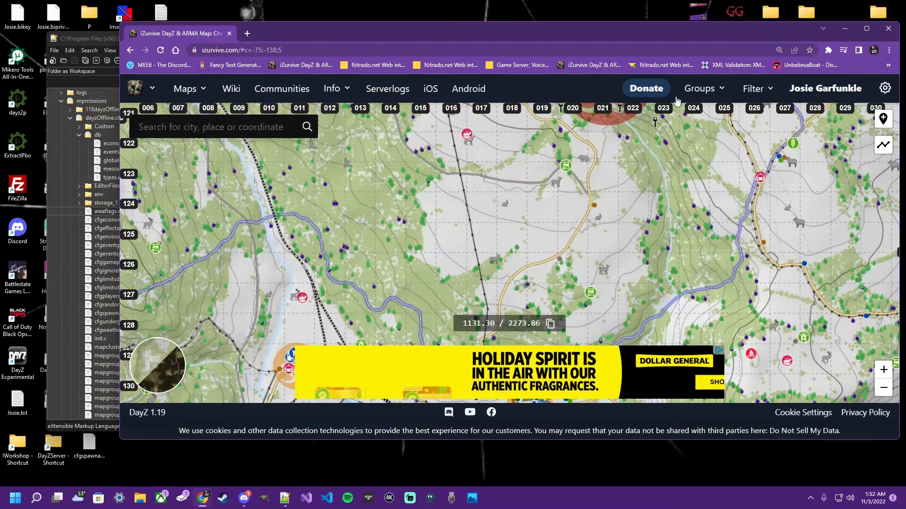
left_click_drag(495, 233, 467, 201)
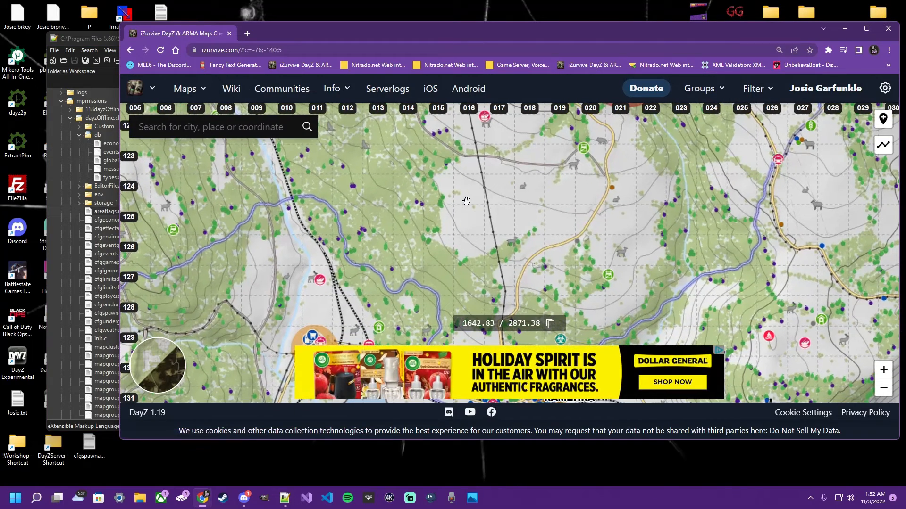
left_click_drag(316, 28, 282, 116)
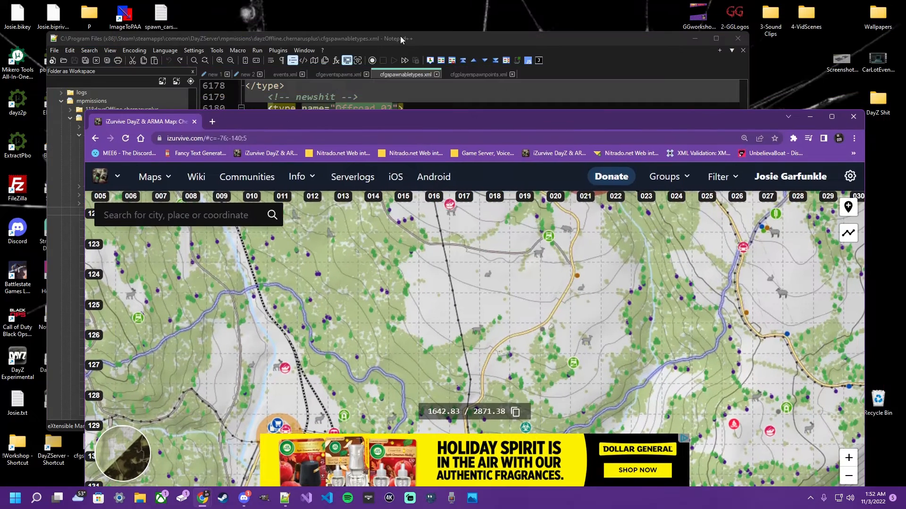
left_click(455, 74)
type("1642.83 / 2871.38")
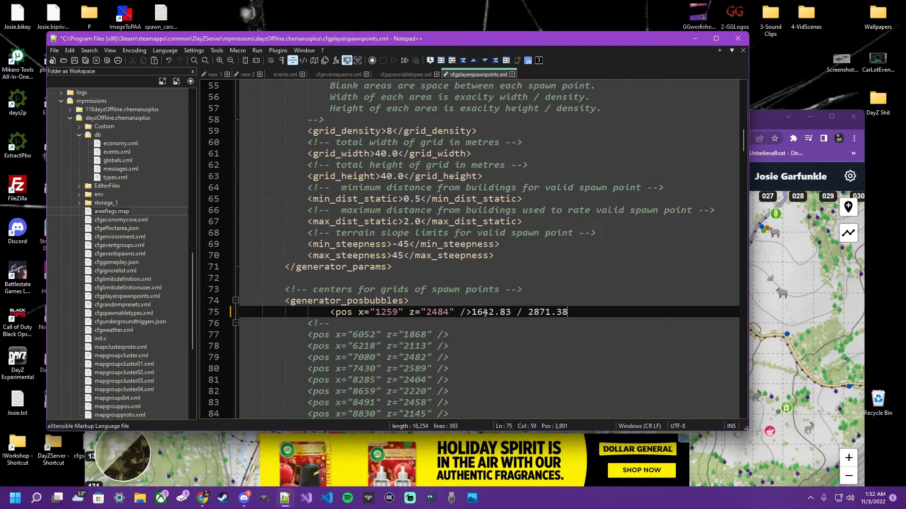
- Set the first generator_posbubbles pos entry to x 1642 and z 2871, and remove the pasted coordinates behind it
double_click(385, 313)
type("1642")
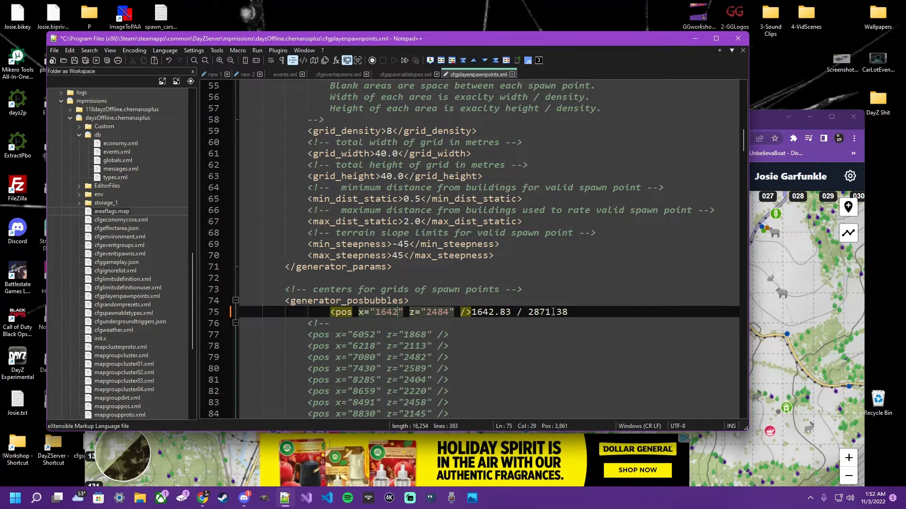
double_click(539, 312)
double_click(437, 312)
type("2871")
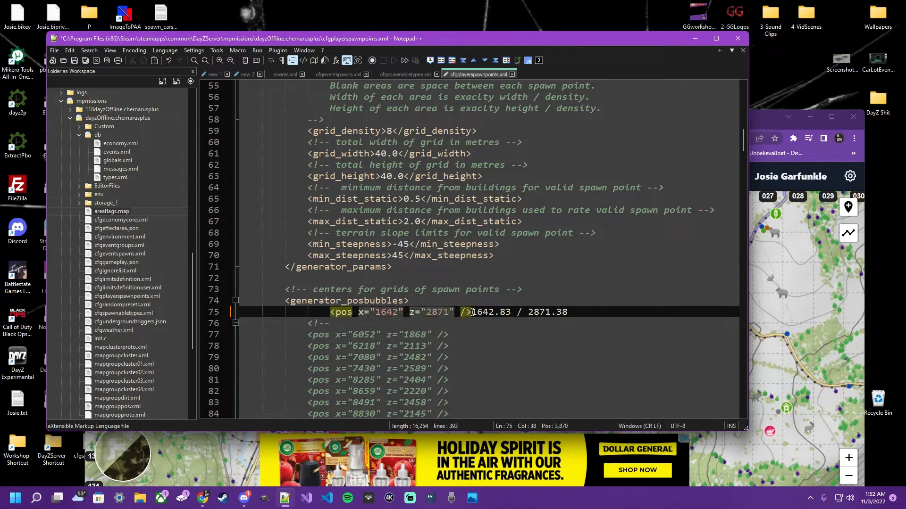
left_click_drag(471, 313, 570, 311)
key("BackSpace")
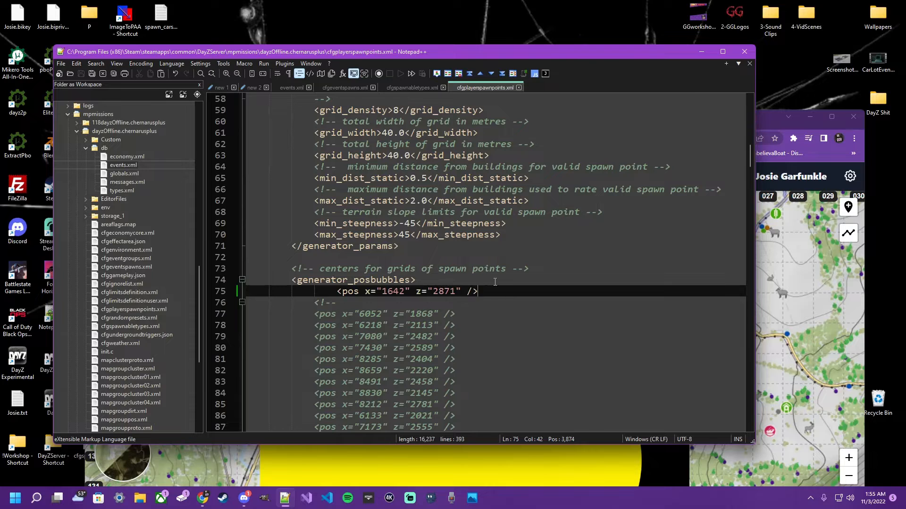
- Review the VehiclePersonal event in events.xml, its position in cfgeventspawns.xml, and the Offroad_02 attachments in cfgspawnabletypes.xml
key("alt+Tab")
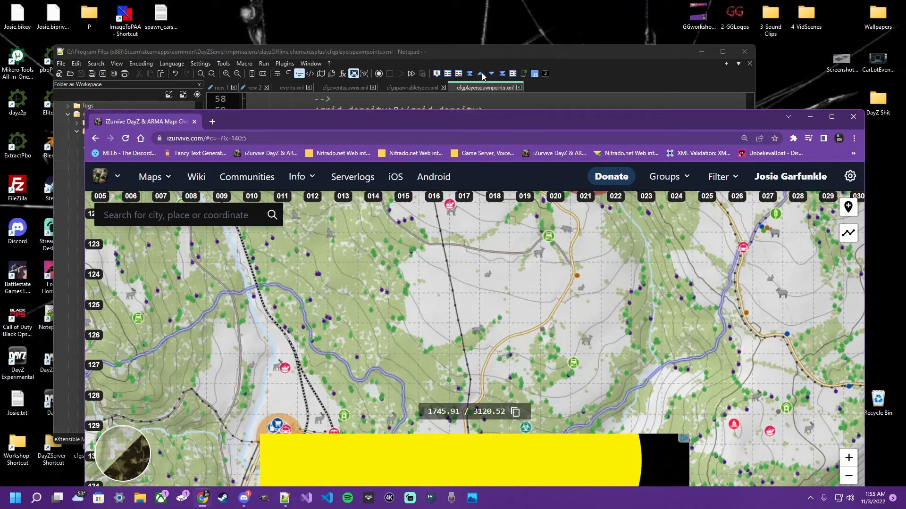
left_click(487, 51)
left_click(289, 85)
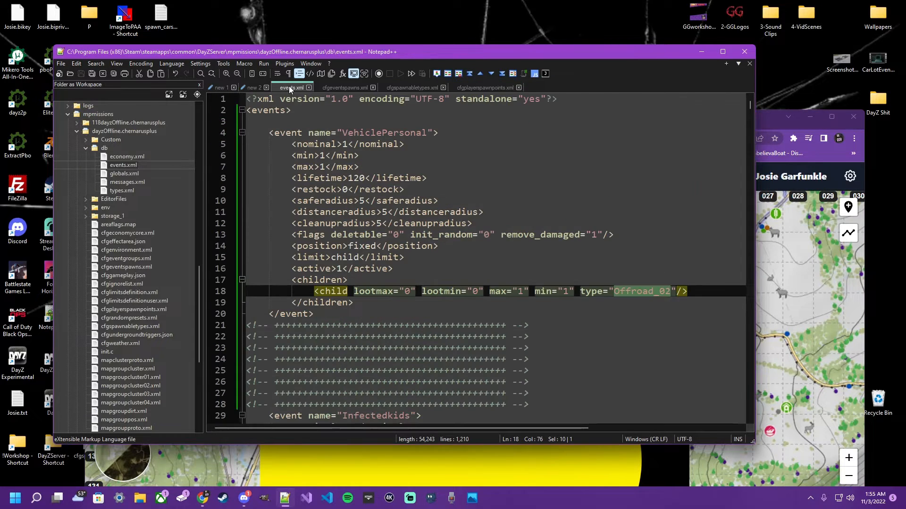
double_click(363, 134)
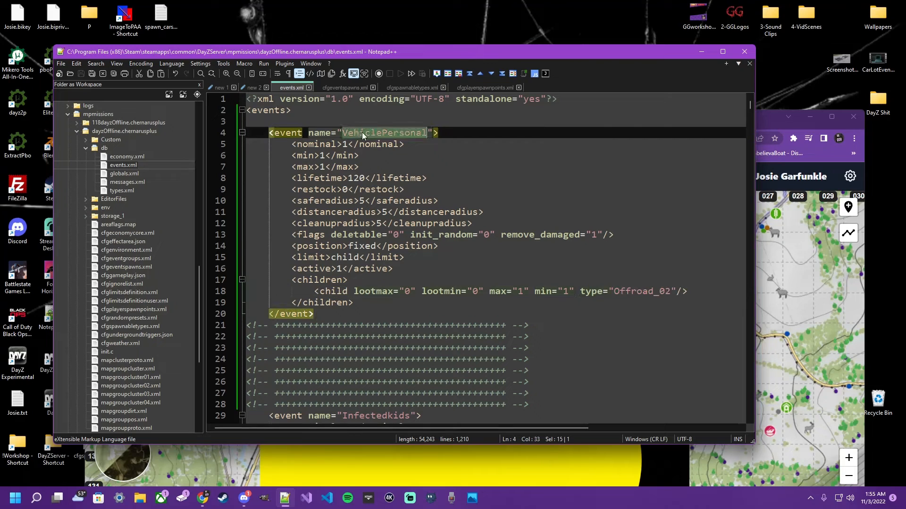
double_click(622, 292)
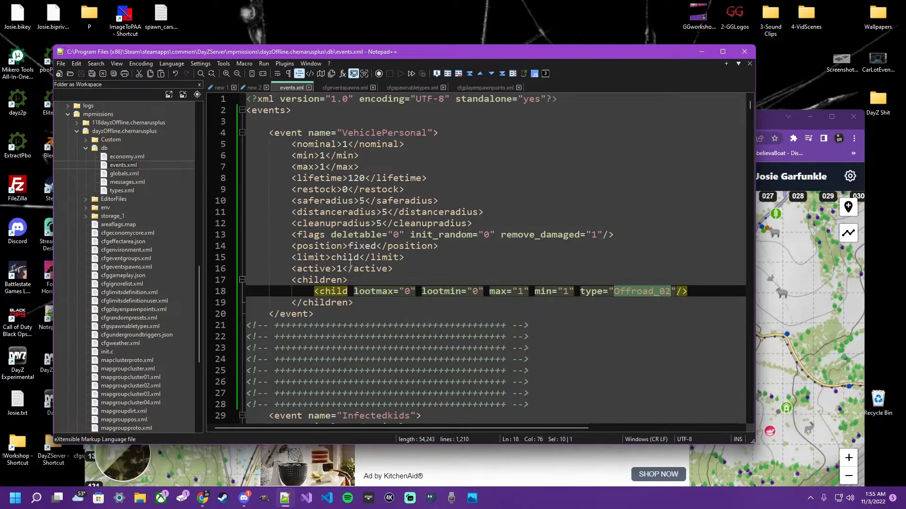
left_click(346, 88)
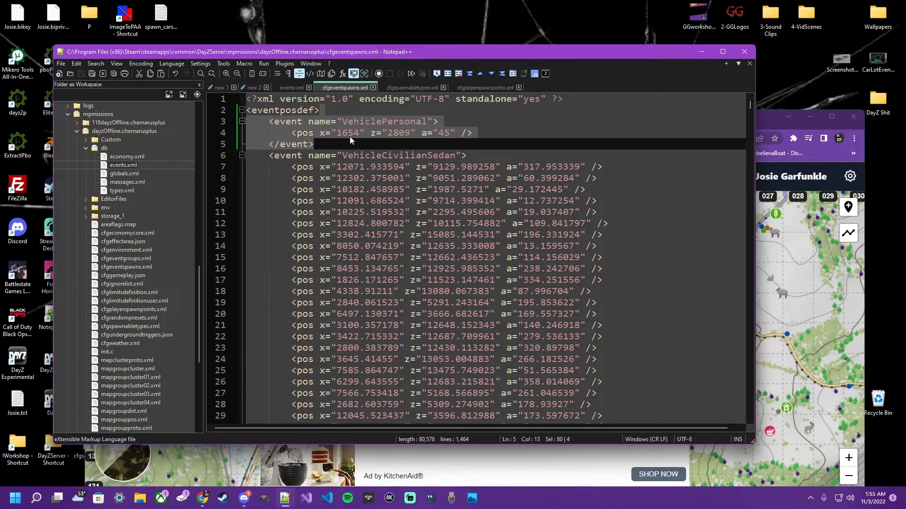
left_click_drag(320, 133, 416, 134)
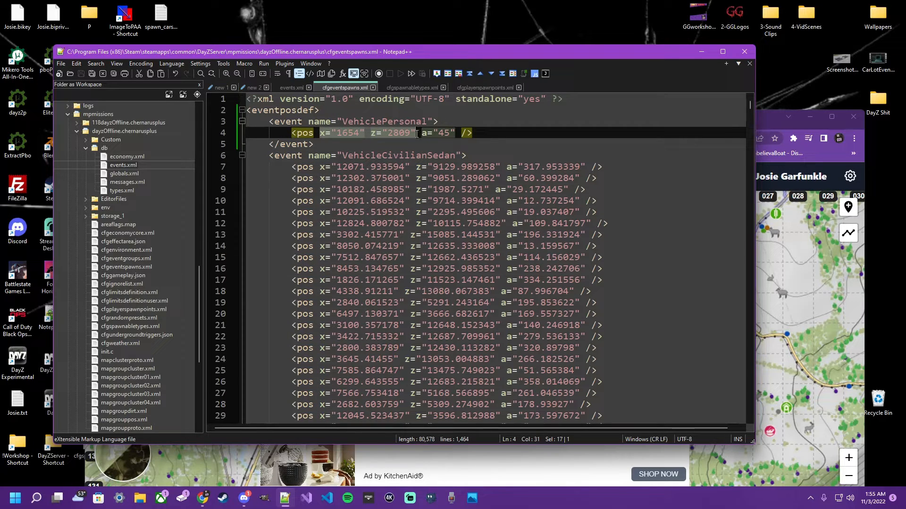
left_click(411, 87)
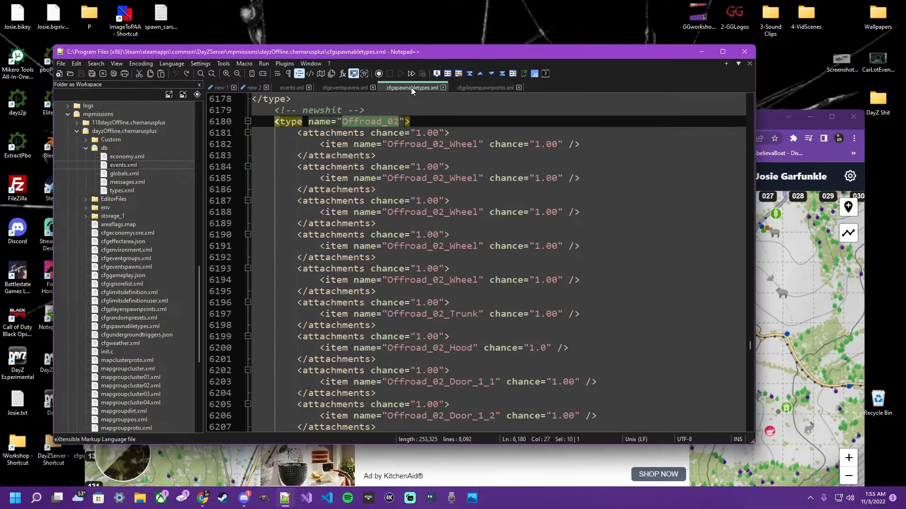
left_click(417, 154)
left_click_drag(424, 124, 467, 381)
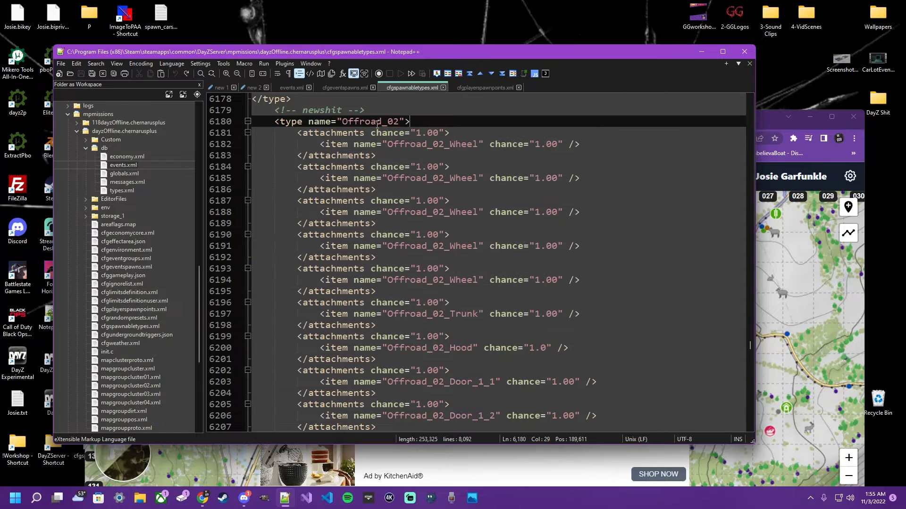
double_click(370, 122)
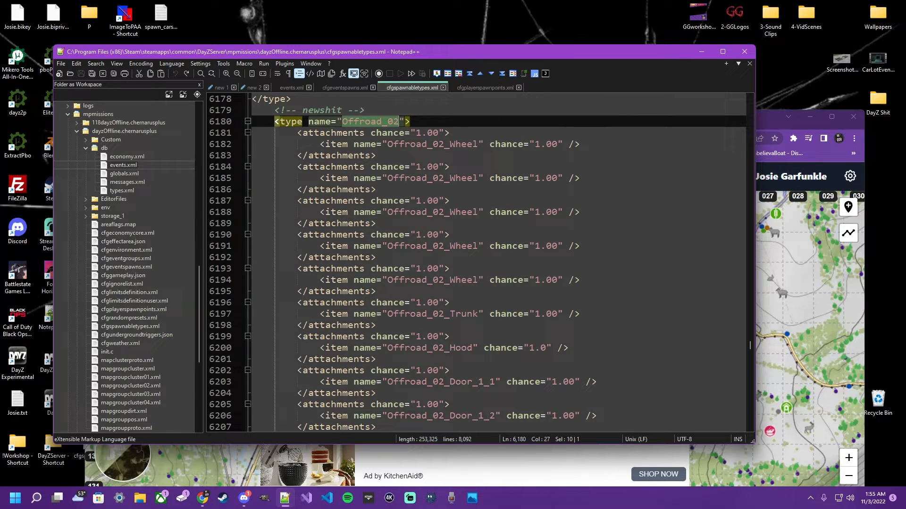
- Switch to the Nitrado web interface and open the DayZ server's file browser
left_click_drag(905, 28, 310, 53)
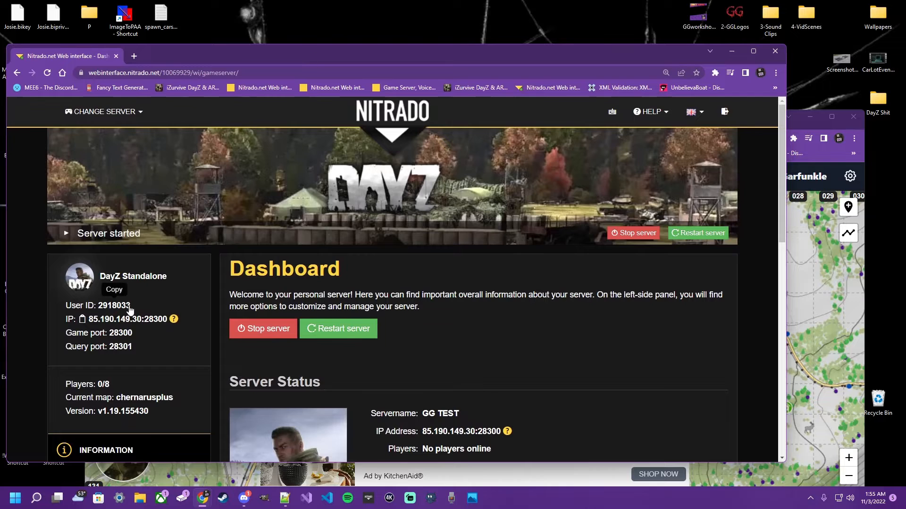
scroll(122, 310, "down", 3)
scroll(122, 311, "down", 3)
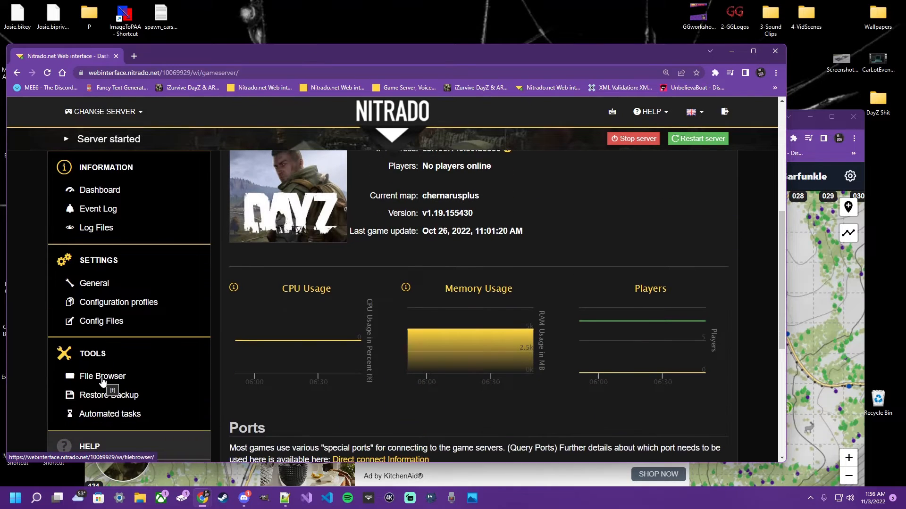
left_click(102, 377)
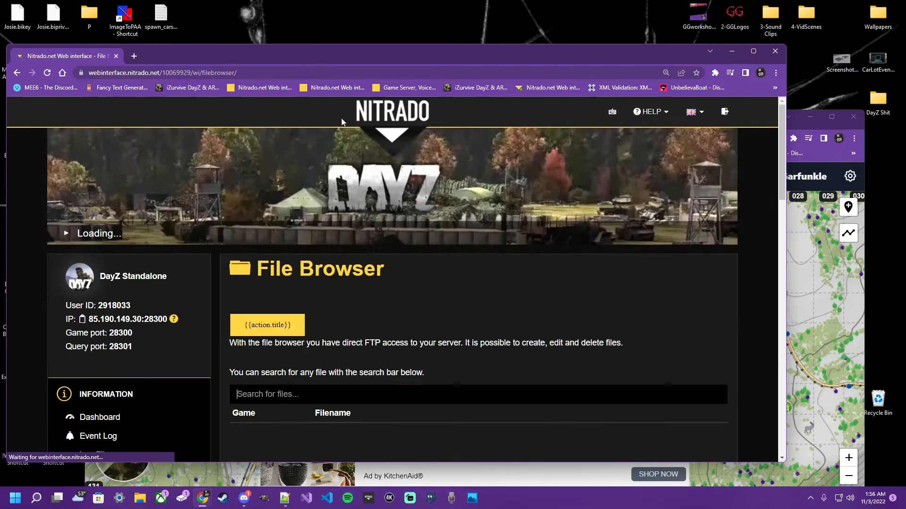
- Go to the db folder inside dayzstandalone, mpmissions, dayzOffline.chernarusplus on the server
scroll(389, 314, "down", 3)
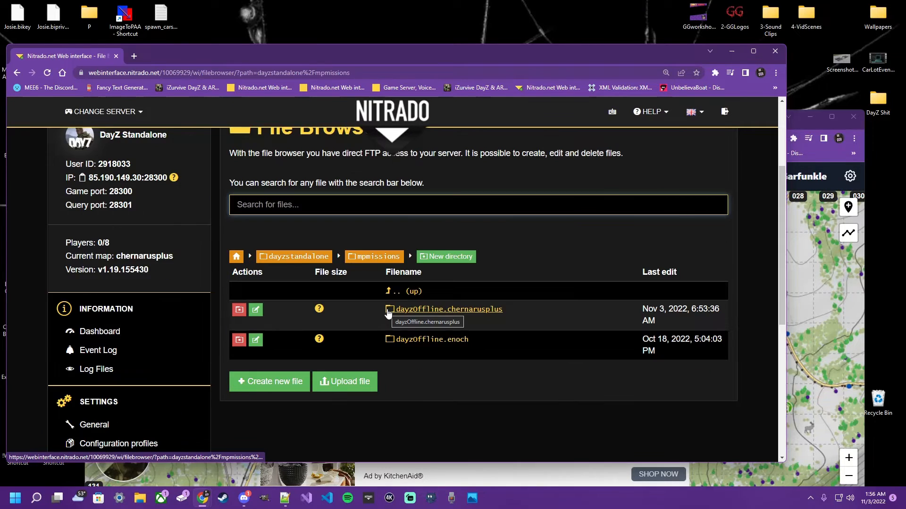
left_click(440, 310)
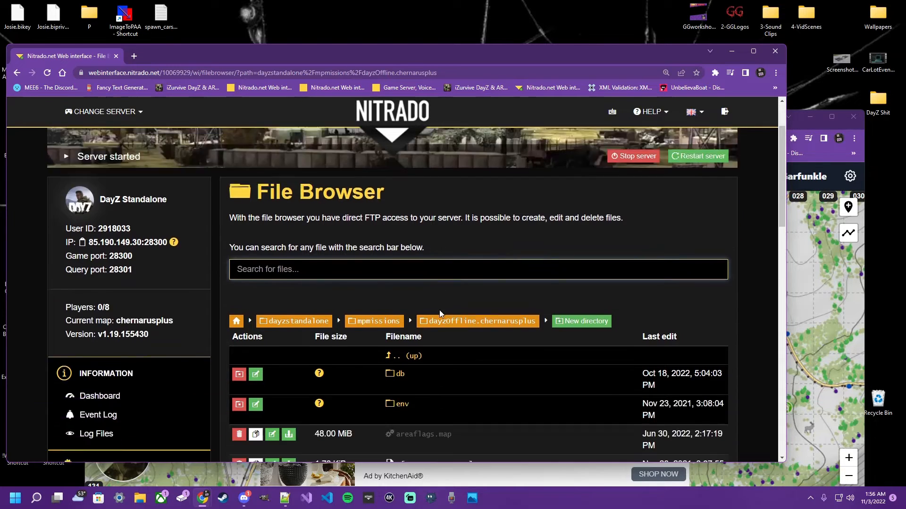
scroll(439, 309, "down", 3)
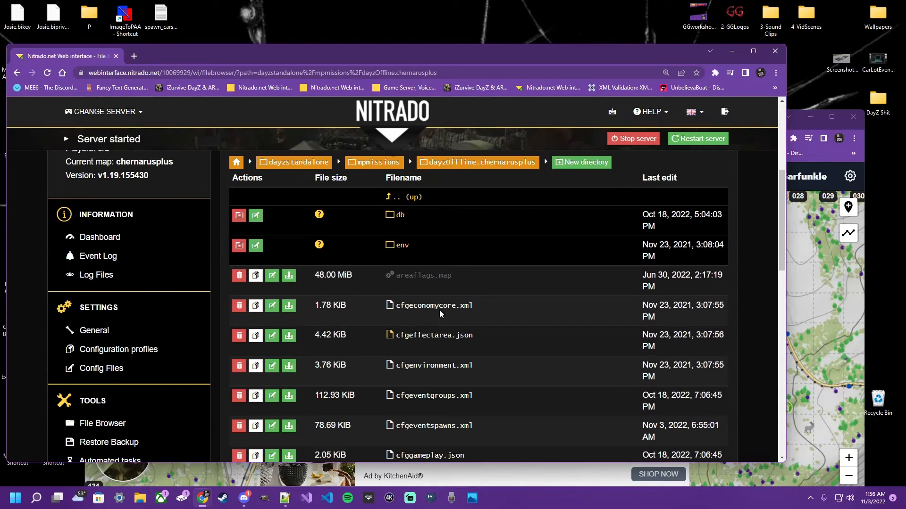
left_click(402, 216)
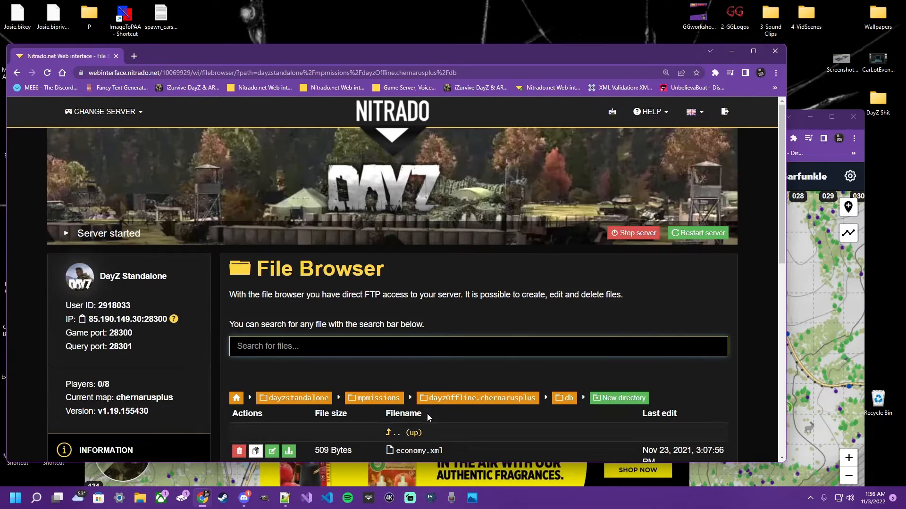
scroll(415, 330, "down", 4)
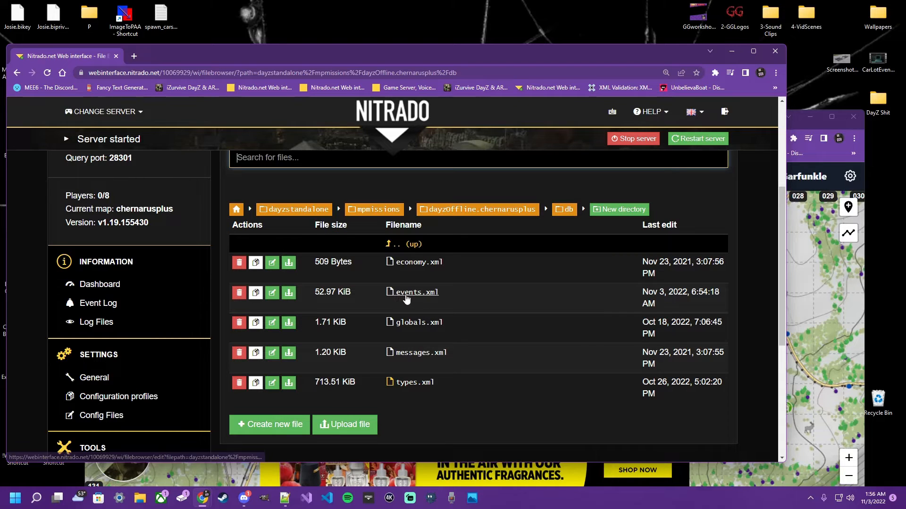
- Upload events.xml from the local dayzOffline.chernarusplus db folder into the server's db folder
left_click(427, 296)
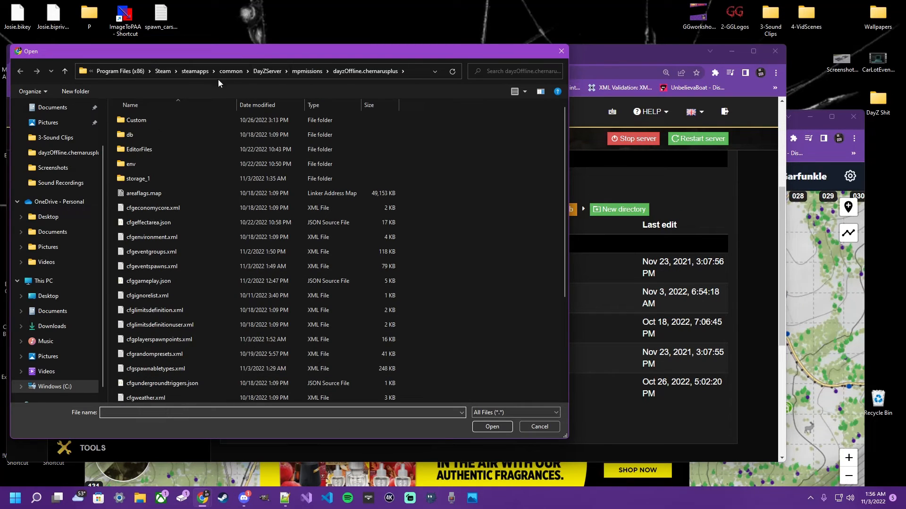
double_click(126, 136)
left_click(132, 135)
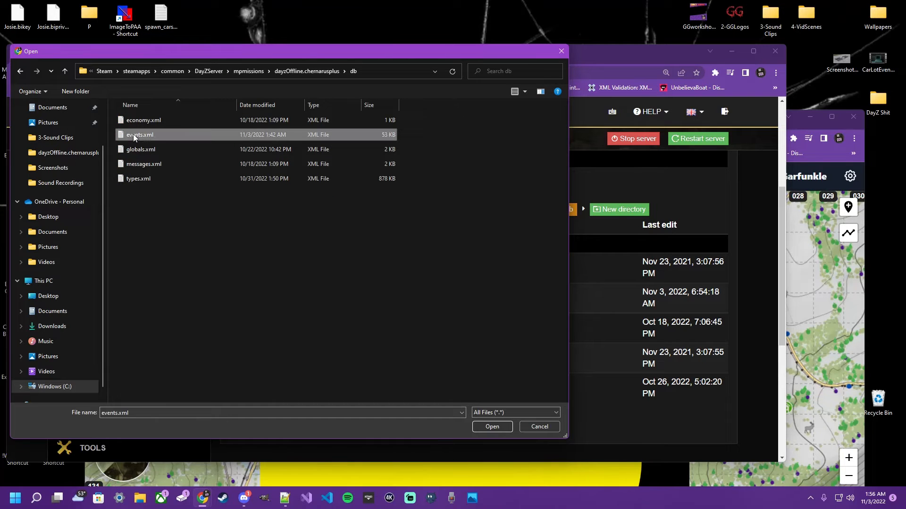
left_click(491, 427)
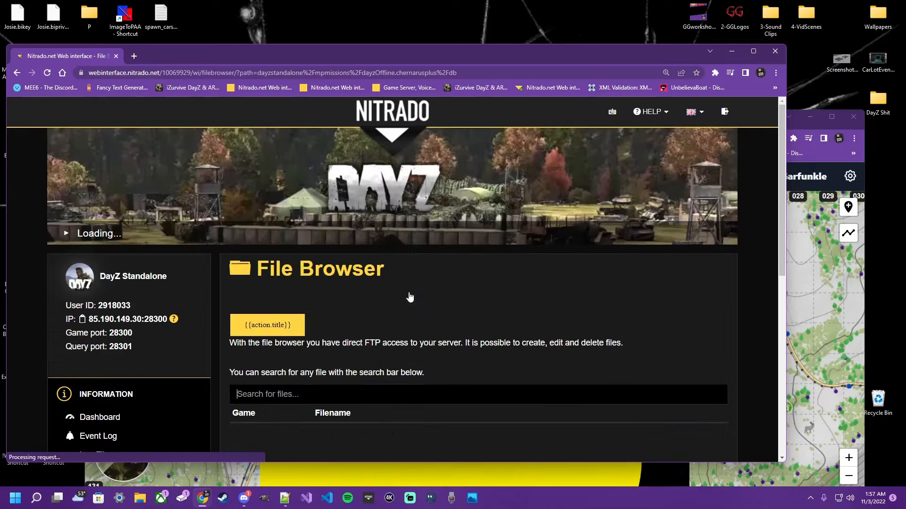
scroll(410, 366, "down", 5)
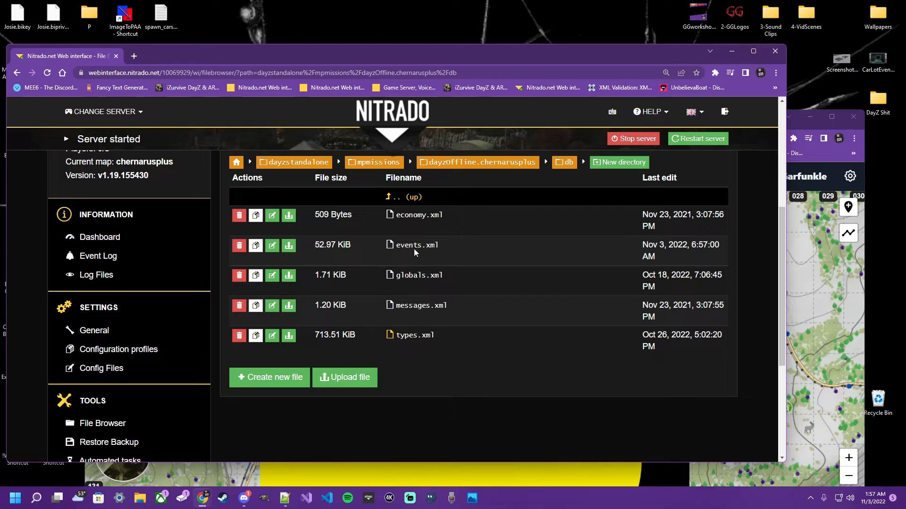
- Return to the server's dayzOffline.chernarusplus folder and upload the local cfgeventspawns.xml there
left_click(502, 165)
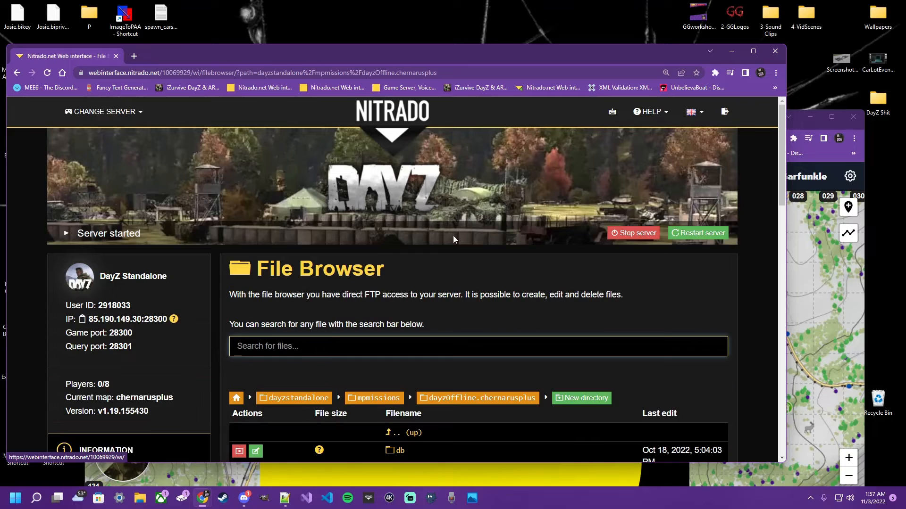
scroll(409, 279, "down", 4)
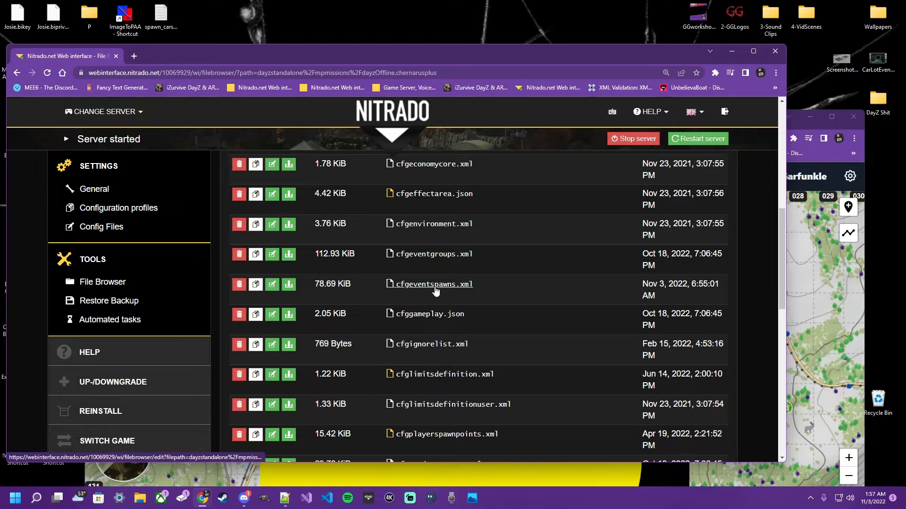
scroll(437, 291, "down", 15)
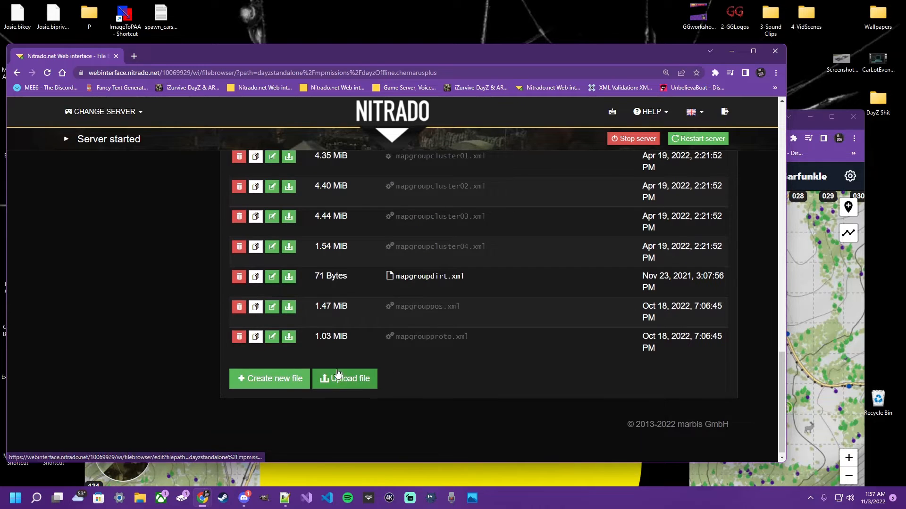
left_click(335, 372)
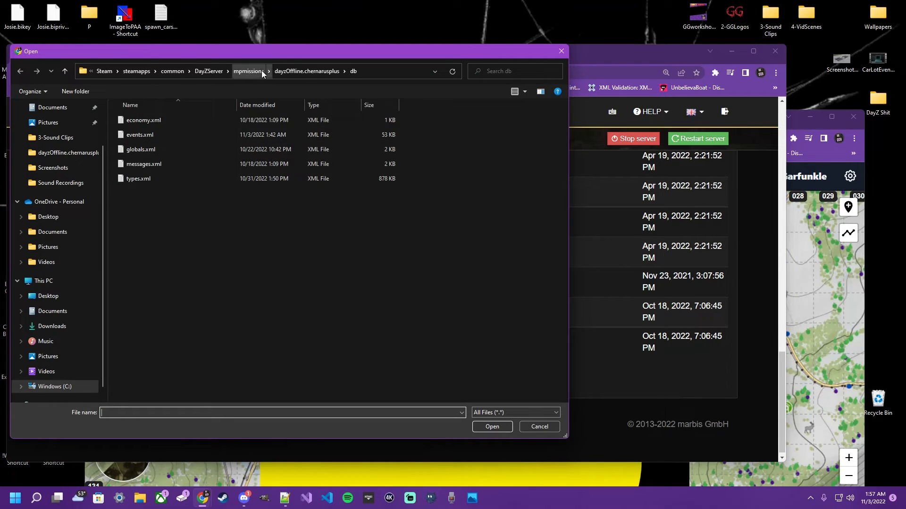
left_click(298, 67)
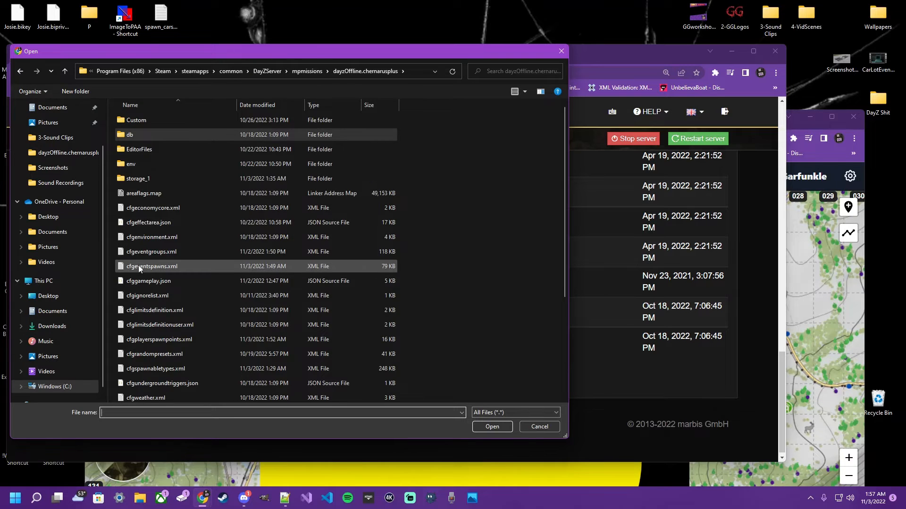
scroll(137, 265, "down", 3)
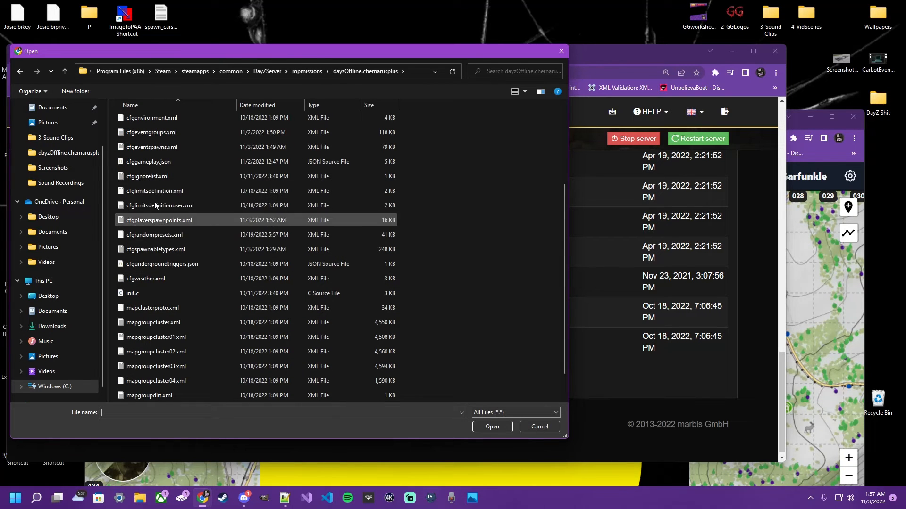
left_click(146, 147)
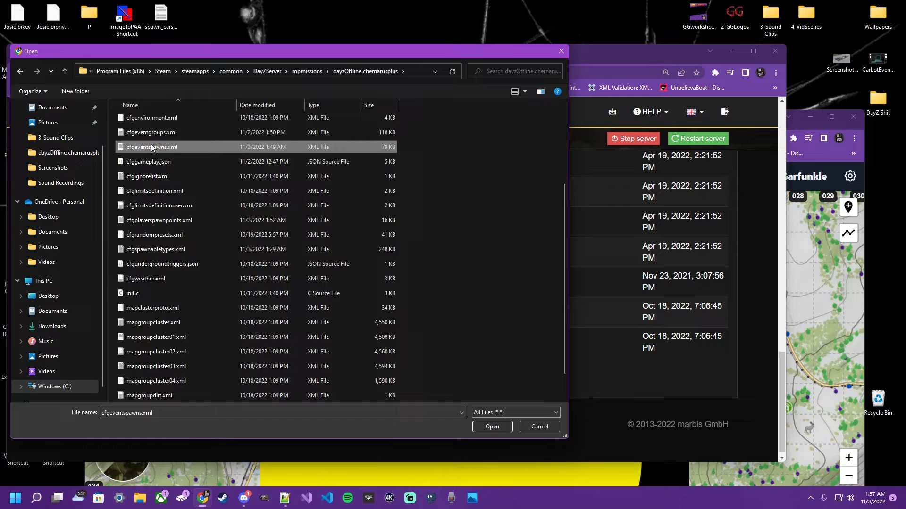
left_click(490, 427)
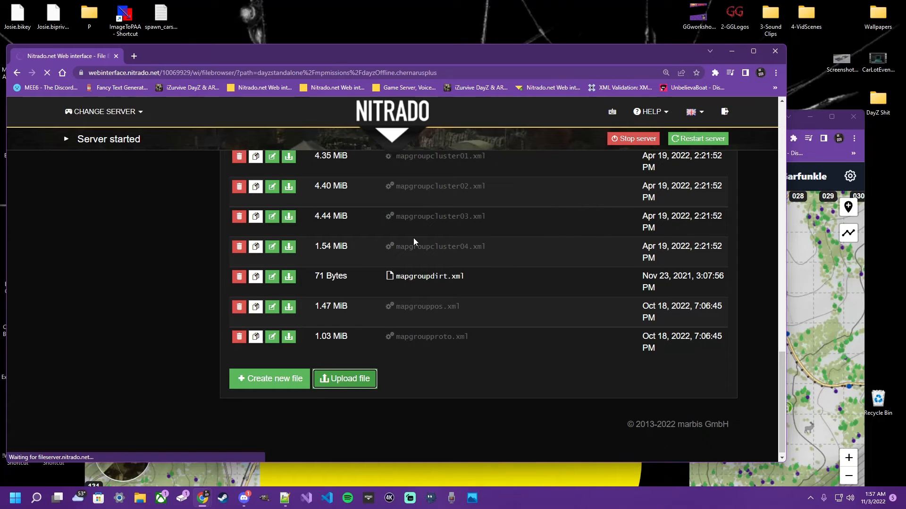
scroll(364, 371, "down", 8)
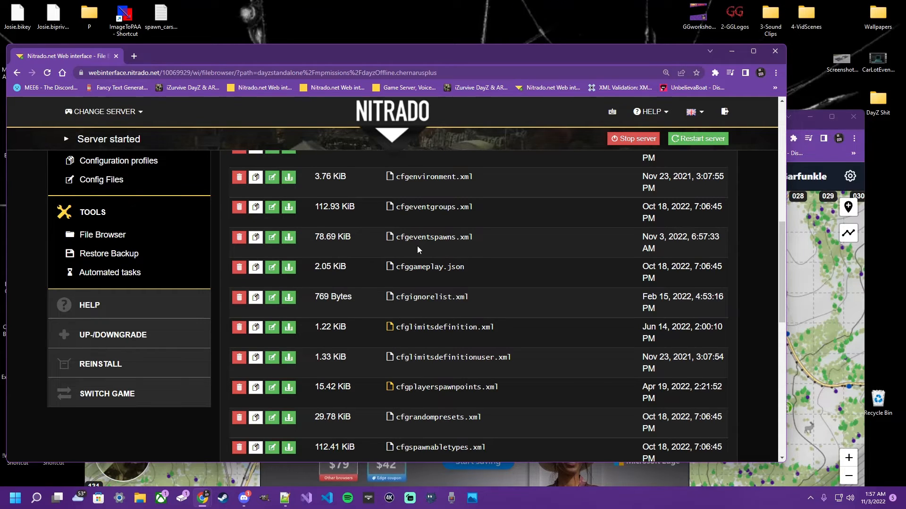
- Upload the local cfgplayerspawnpoints.xml into the server's dayzOffline.chernarusplus folder
scroll(425, 247, "down", 2)
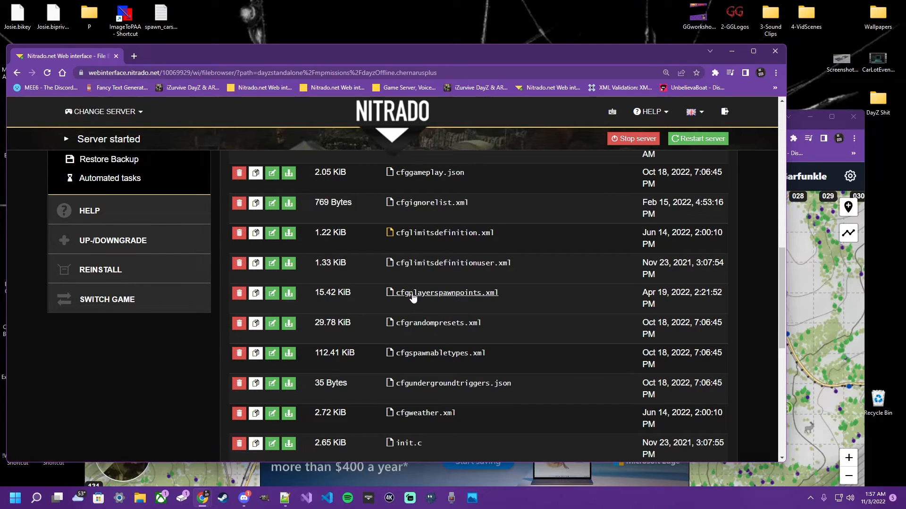
scroll(377, 346, "down", 10)
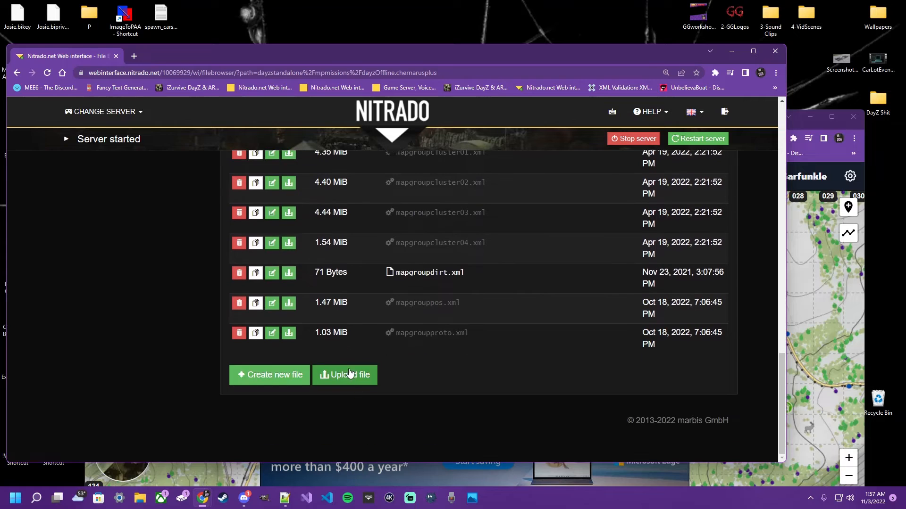
left_click(350, 375)
scroll(173, 191, "down", 3)
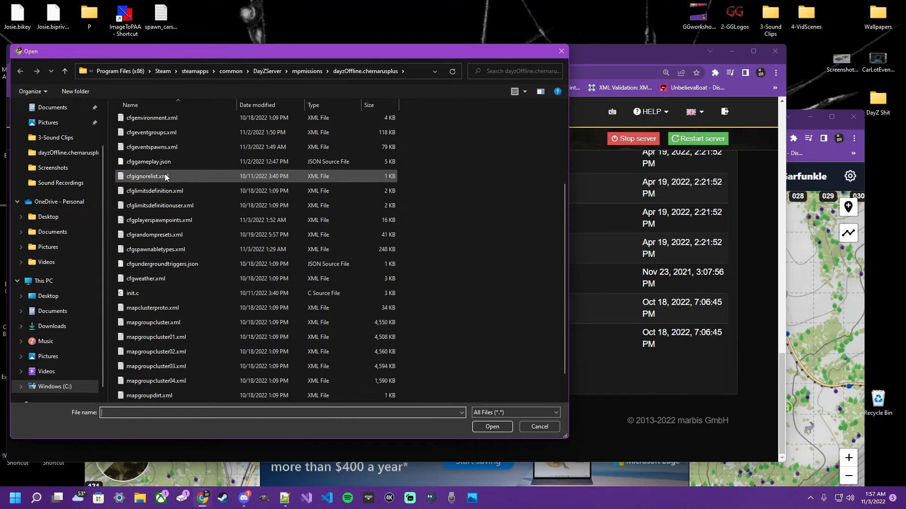
left_click(162, 219)
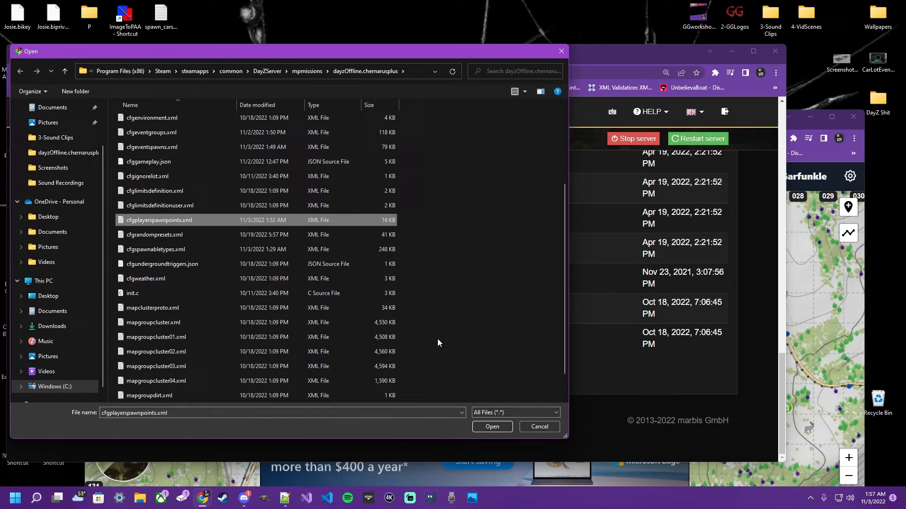
left_click(491, 426)
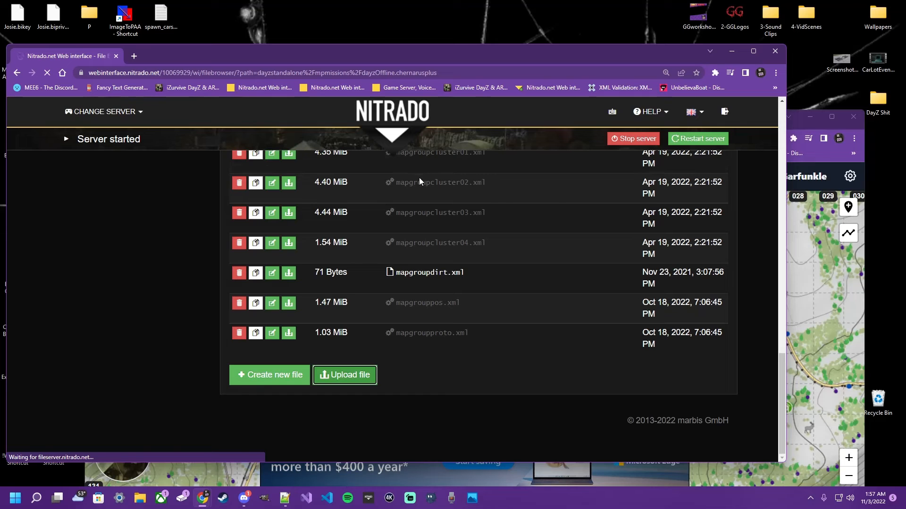
- Upload the local cfgspawnabletypes.xml into the server's dayzOffline.chernarusplus folder
scroll(400, 246, "down", 16)
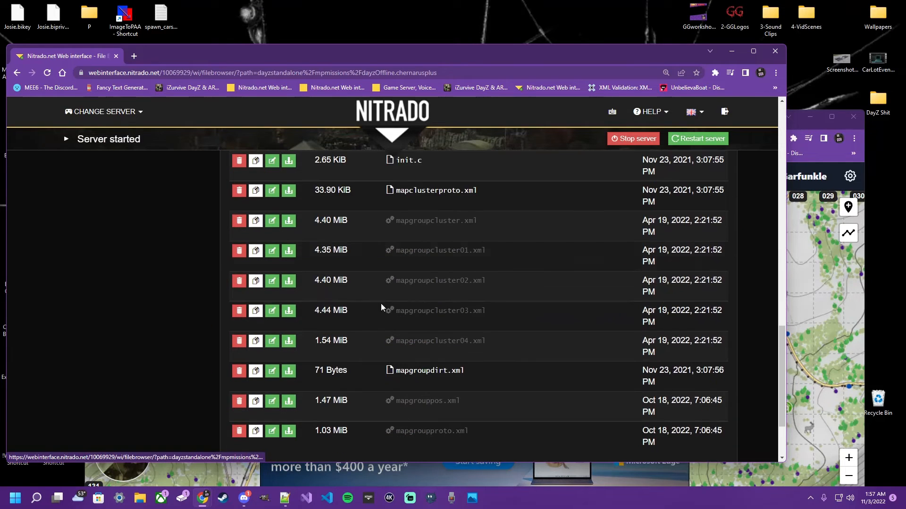
scroll(381, 303, "down", 5)
left_click(356, 377)
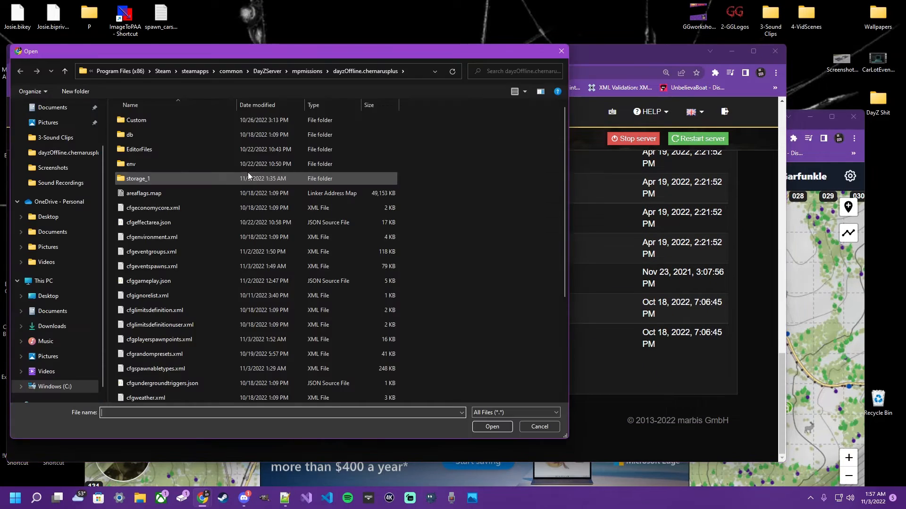
scroll(165, 217, "down", 3)
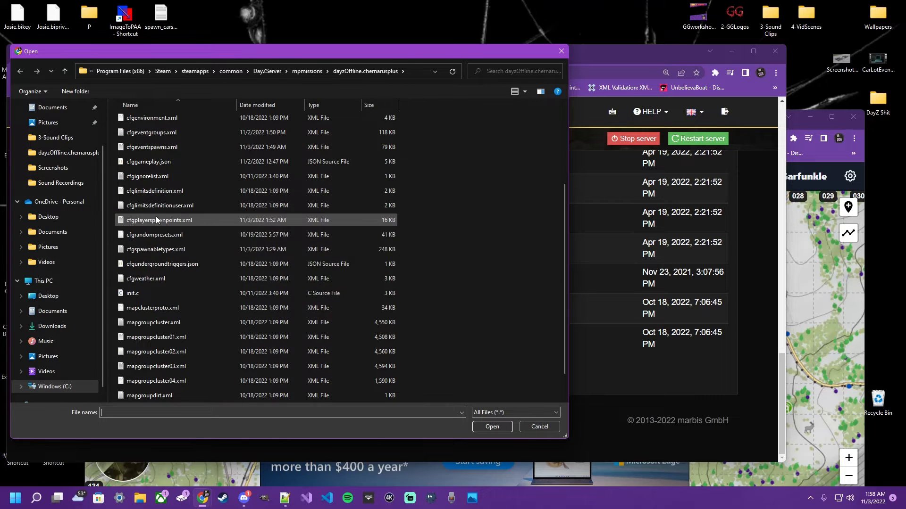
left_click(148, 250)
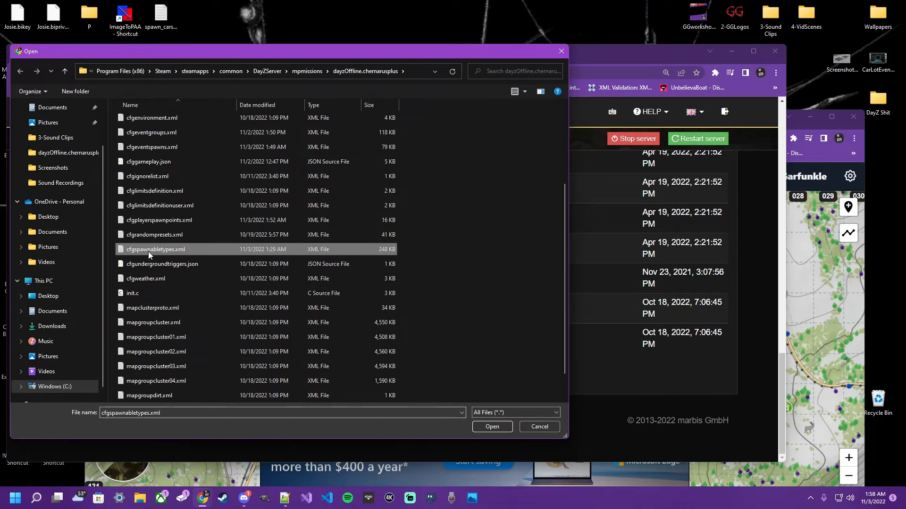
left_click(491, 427)
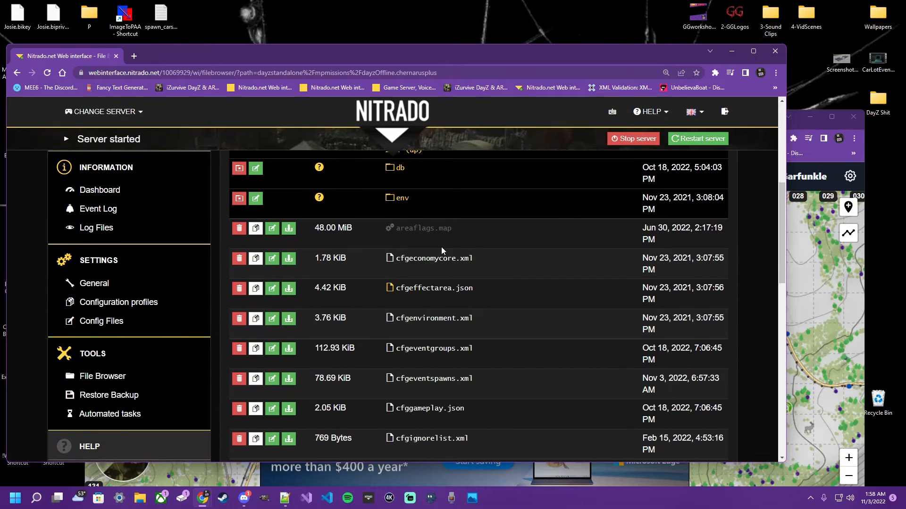
- Check the uploaded XML files' modification dates in the server's dayzOffline.chernarusplus folder and restart the server
scroll(441, 247, "down", 1)
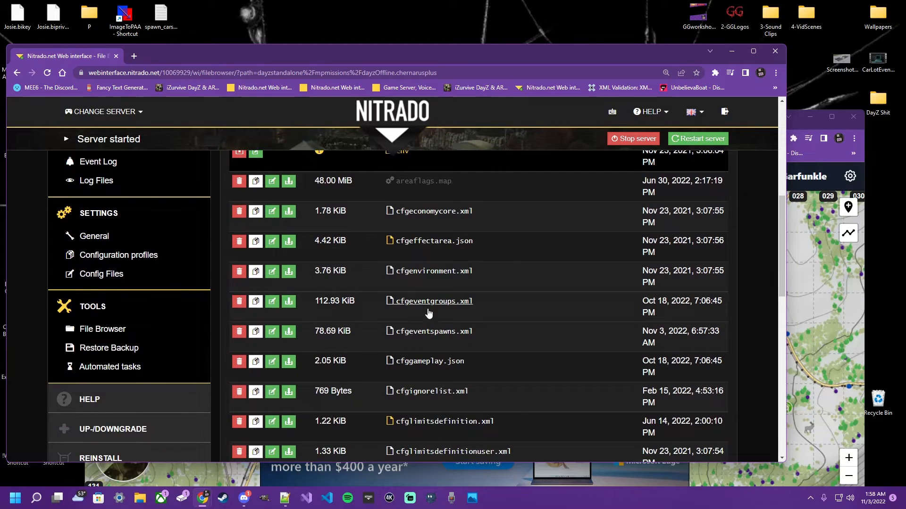
scroll(417, 309, "up", 1)
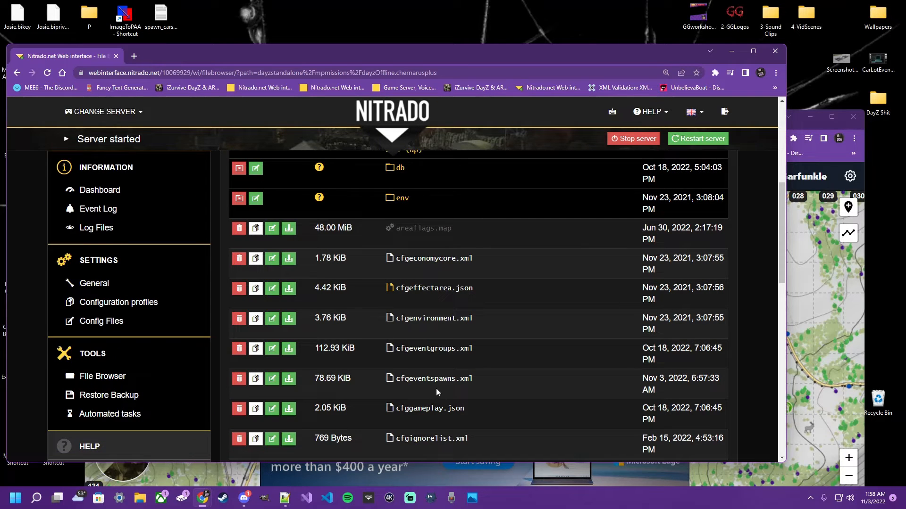
scroll(437, 389, "down", 3)
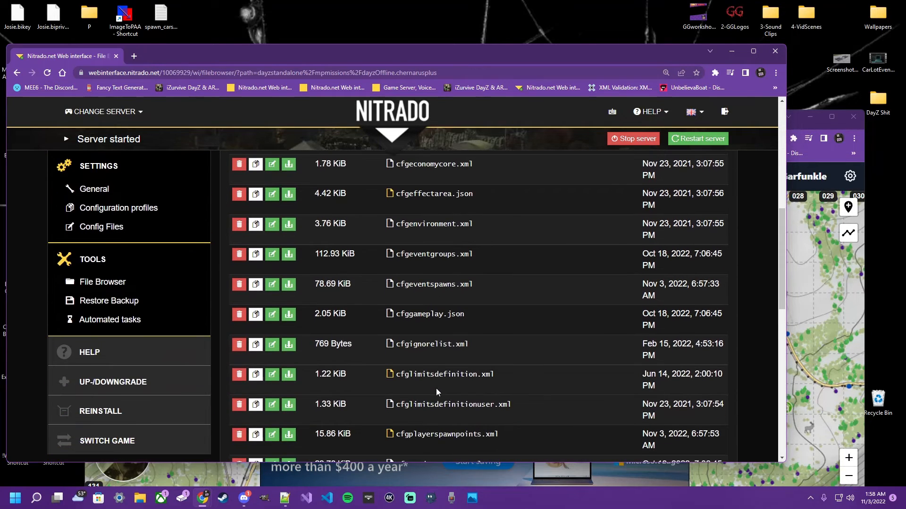
scroll(424, 382, "down", 2)
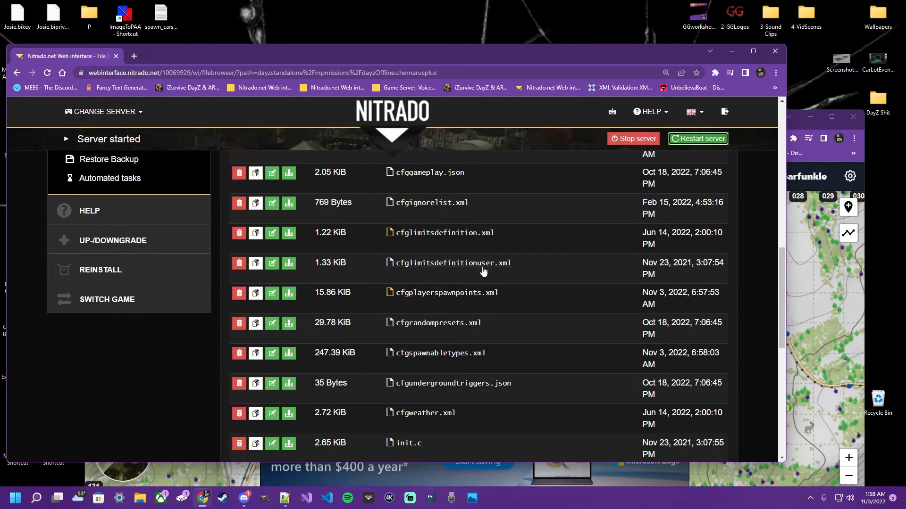
key("Return")
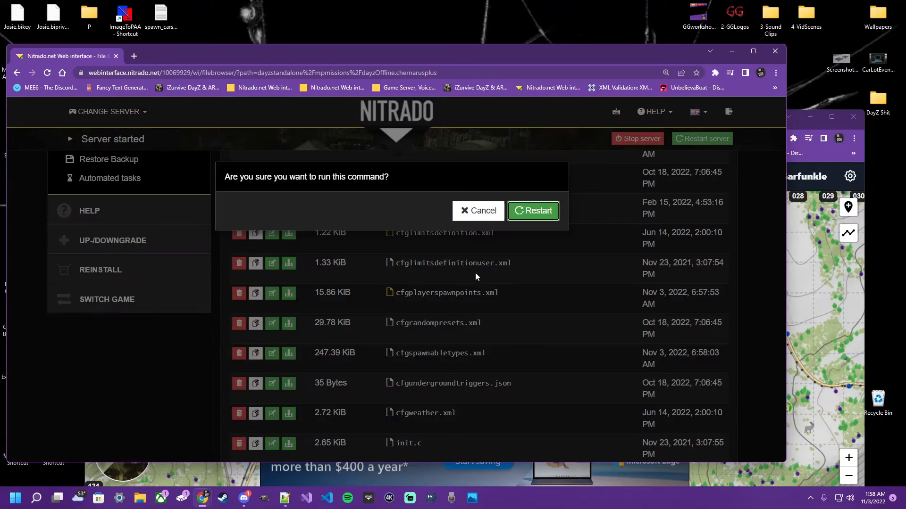
left_click(532, 212)
scroll(372, 256, "up", 9)
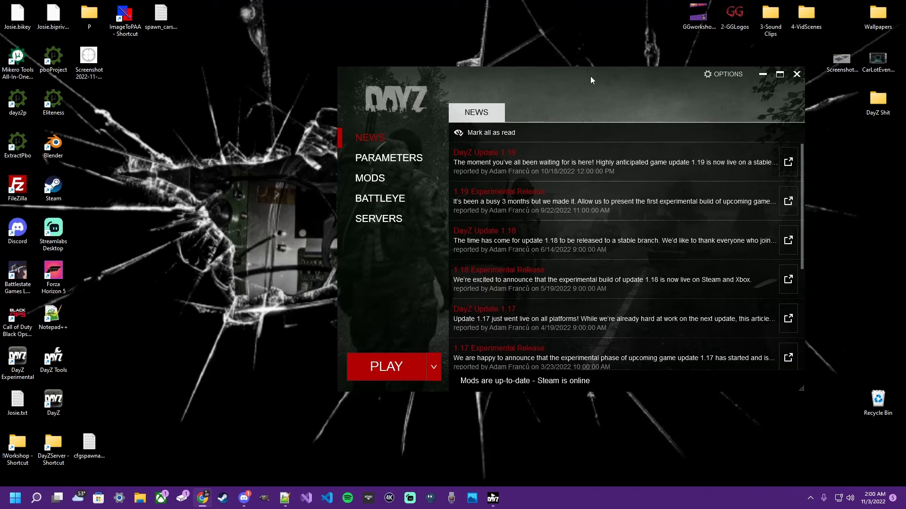
- In the DayZ launcher, join the favorite server GG TEST with the option to set up DLCs and mods
left_click(373, 221)
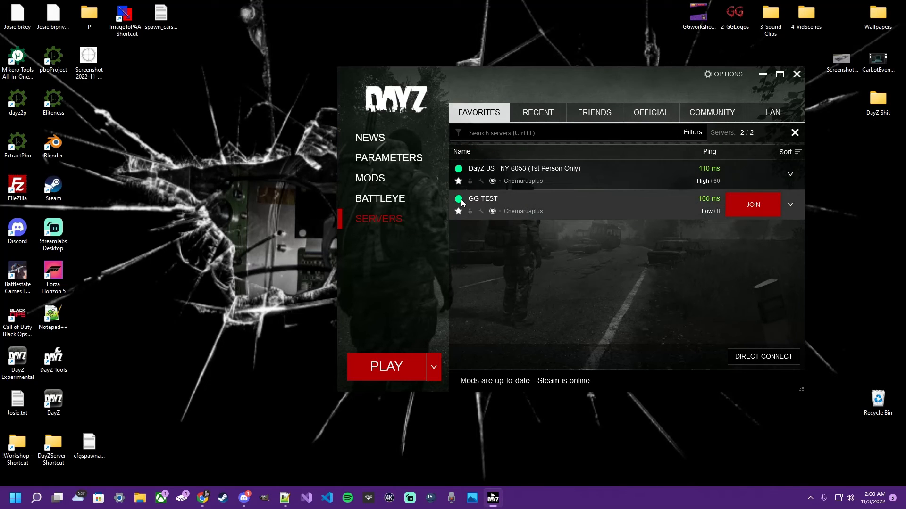
left_click(742, 203)
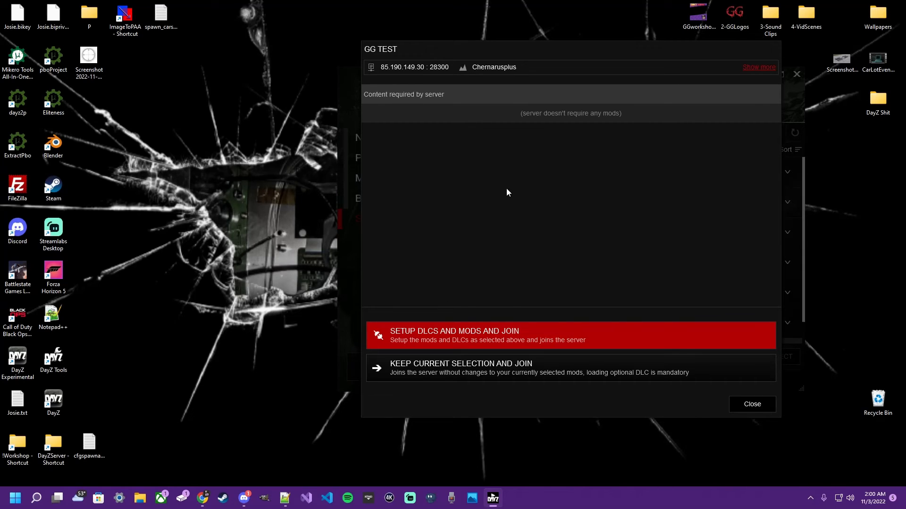
left_click(487, 335)
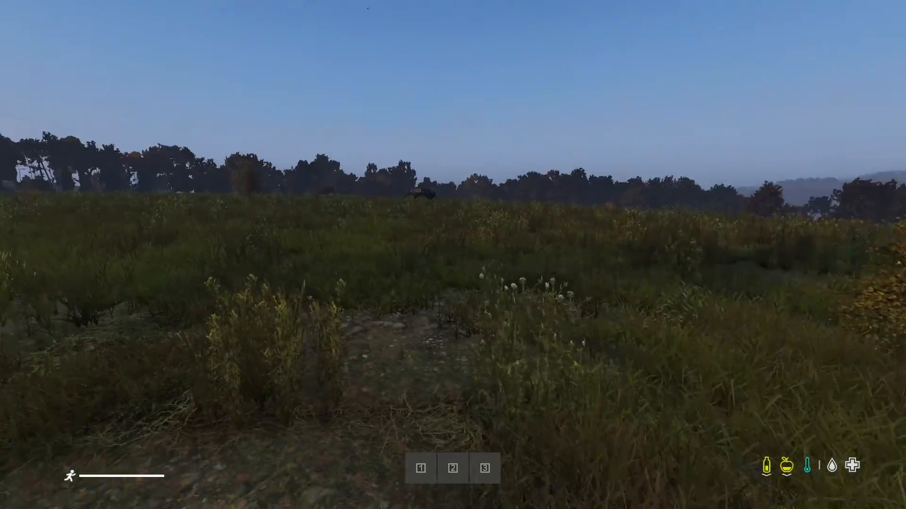
- Run to the spawned M1025 in the field and open its front right door and trunk
key("shift+w")
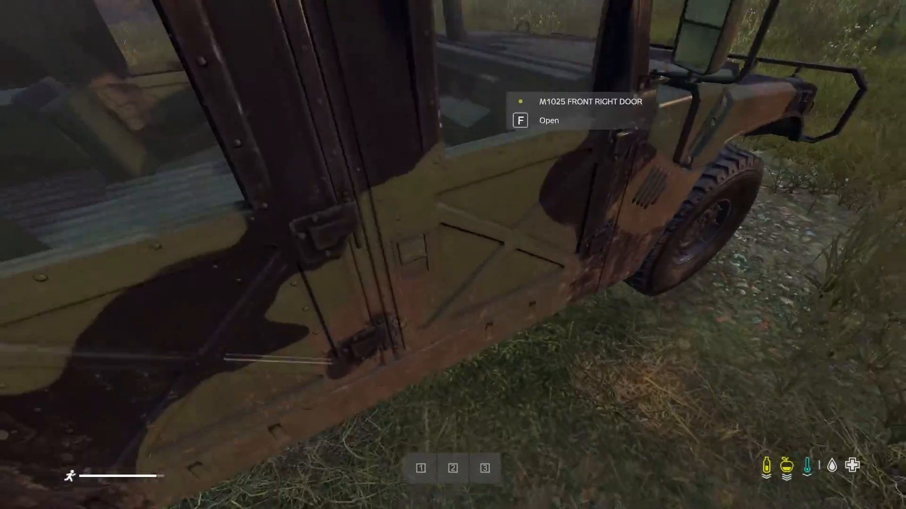
key("f")
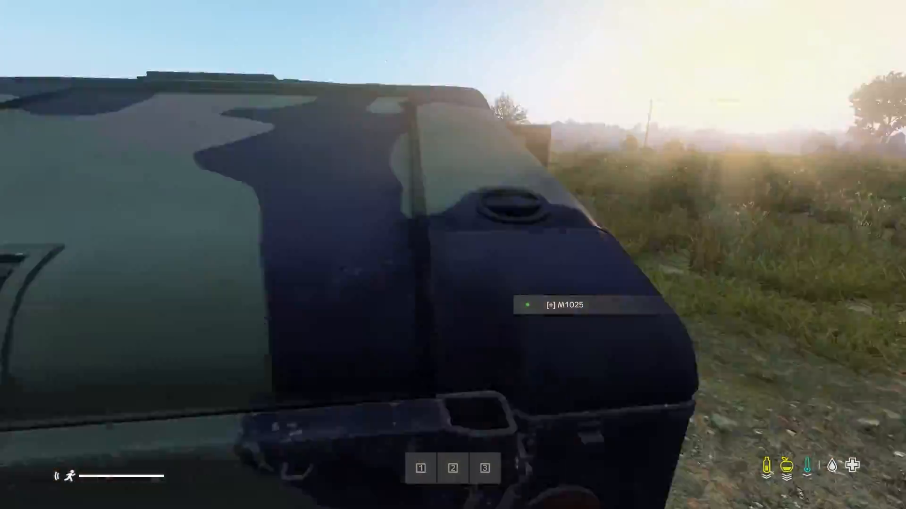
key("f")
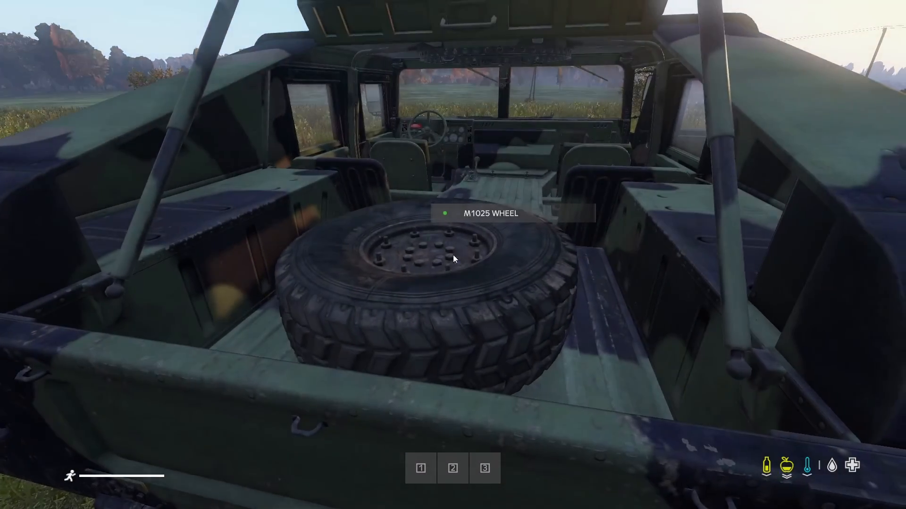
- Equip the plate carrier and its pouches from the M1025's cargo, and take the small green pouch into the character's inventory
key("Tab")
scroll(142, 264, "down", 5)
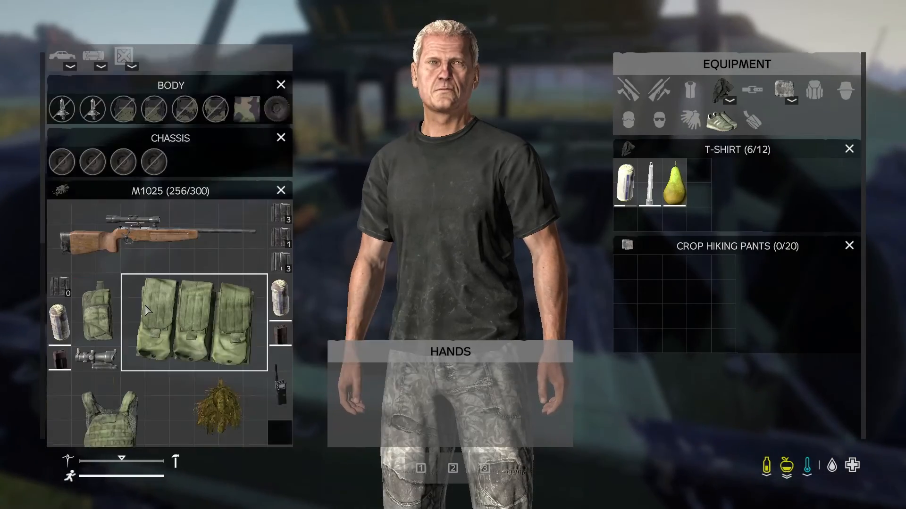
scroll(137, 217, "down", 2)
left_click_drag(116, 285, 386, 269)
double_click(174, 204)
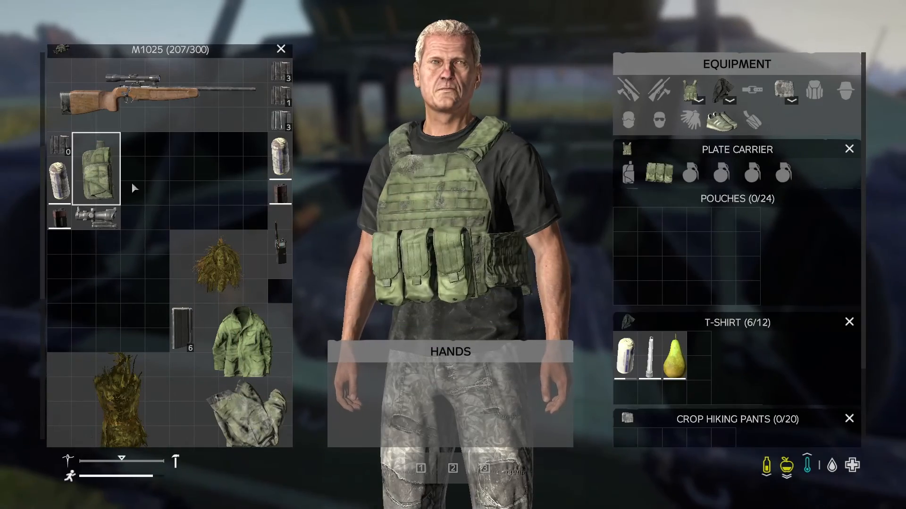
left_click_drag(113, 184, 392, 238)
key("Tab")
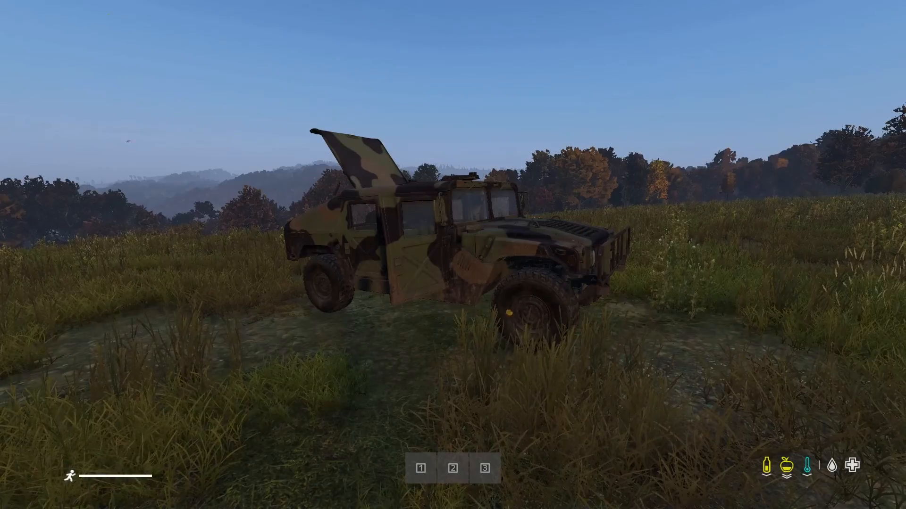
- Circle the M1025 to inspect its doors, wheels and body from all sides
key("d")
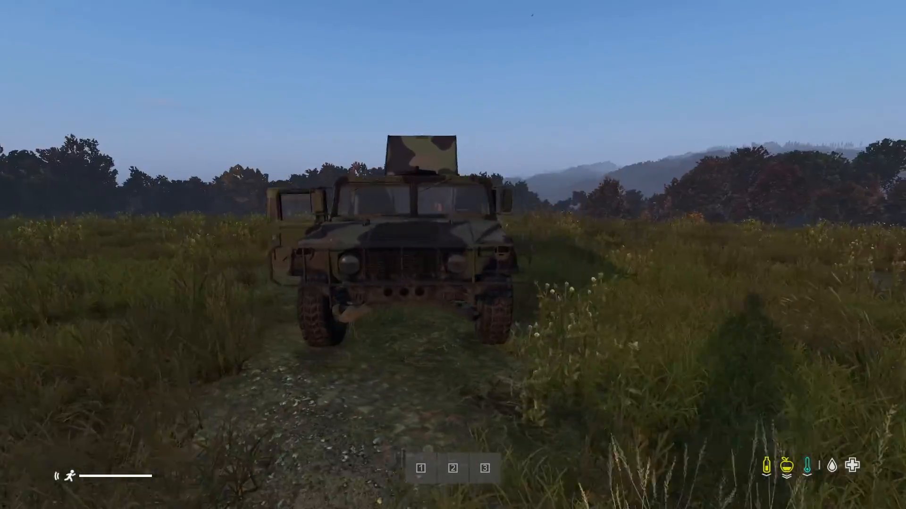
key("d")
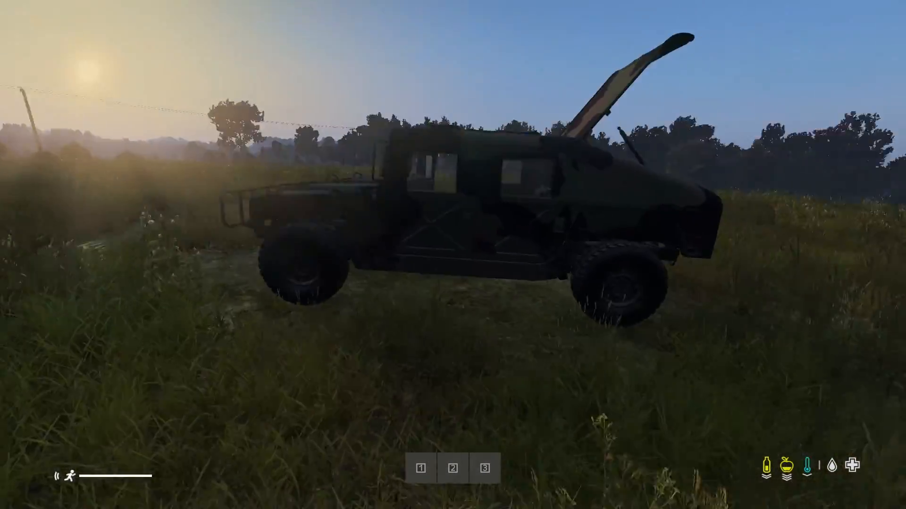
key("d")
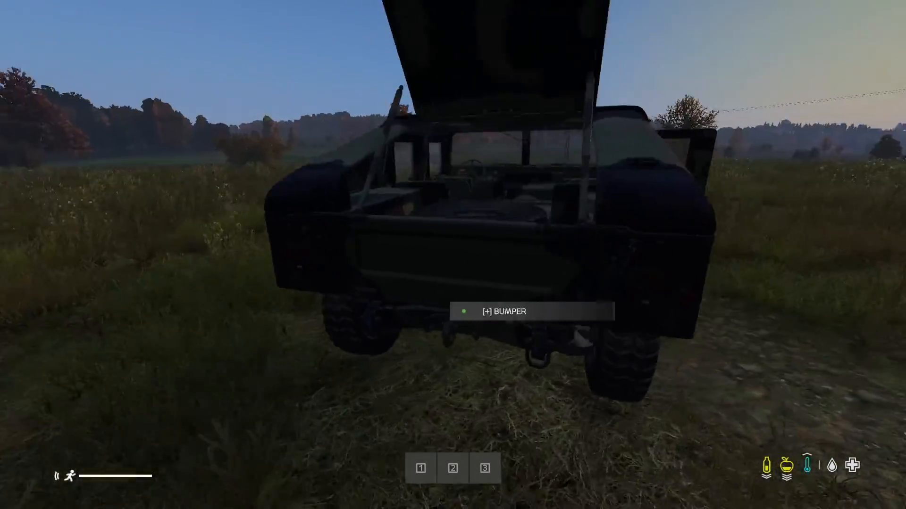
key("d")
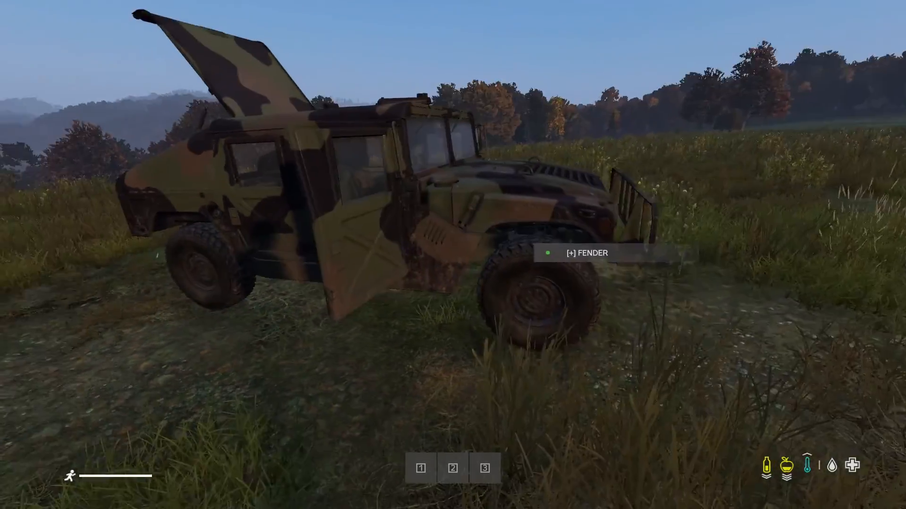
key("a")
key("a")
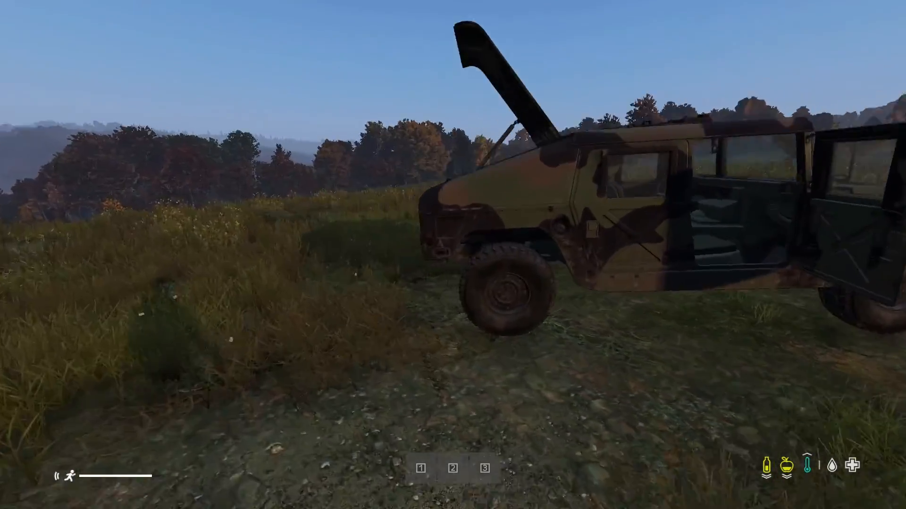
key("a")
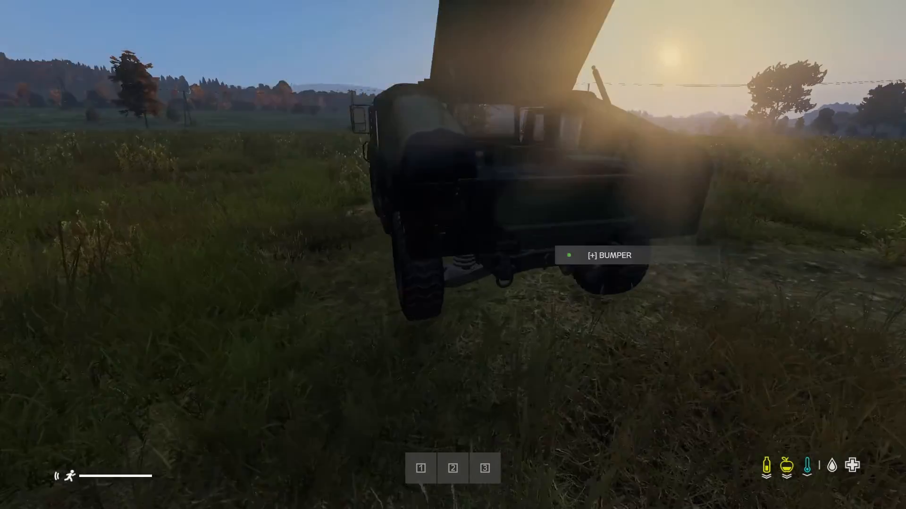
- Return to the M1025's open trunk and examine the remaining loot in its cargo
key("w")
key("d")
key("d")
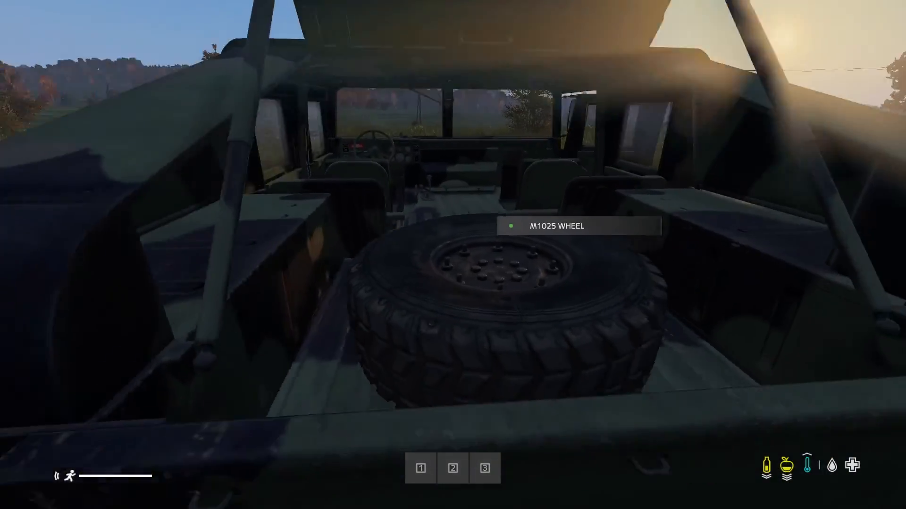
key("Tab")
scroll(213, 307, "down", 6)
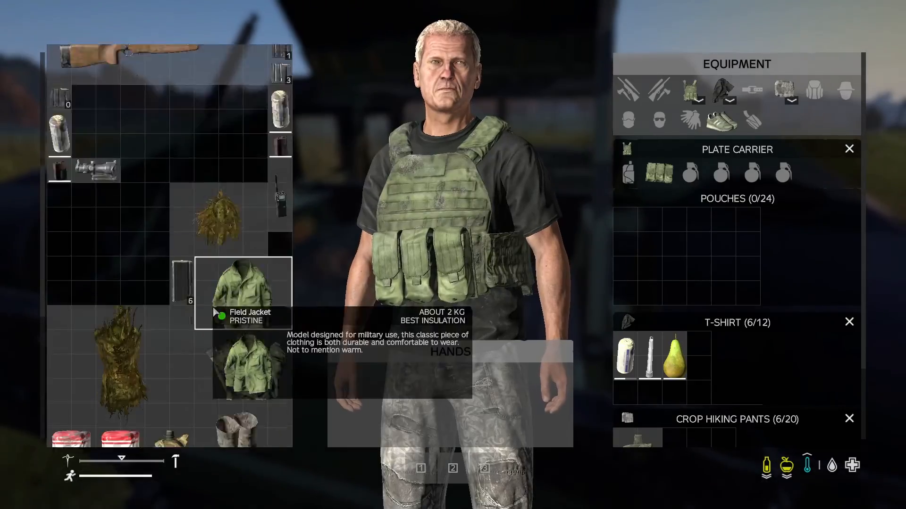
key("Tab")
key("w")
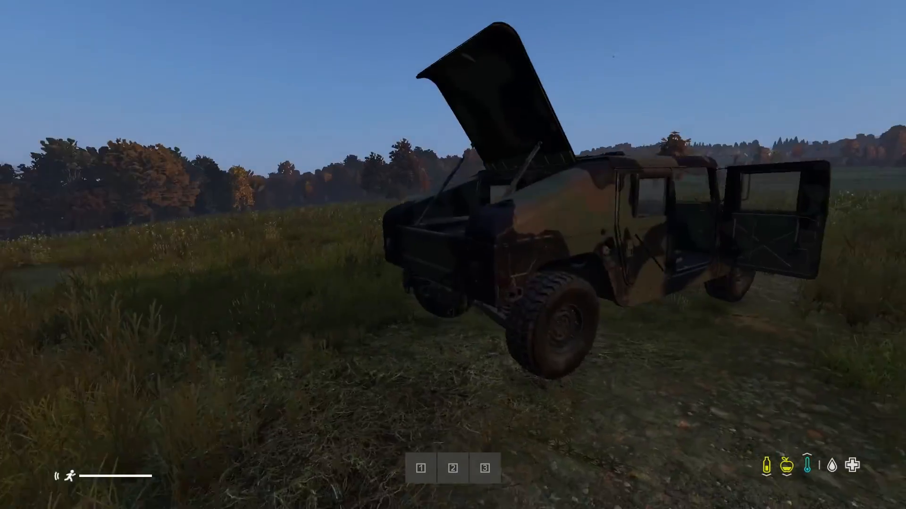
key("d")
key("s")
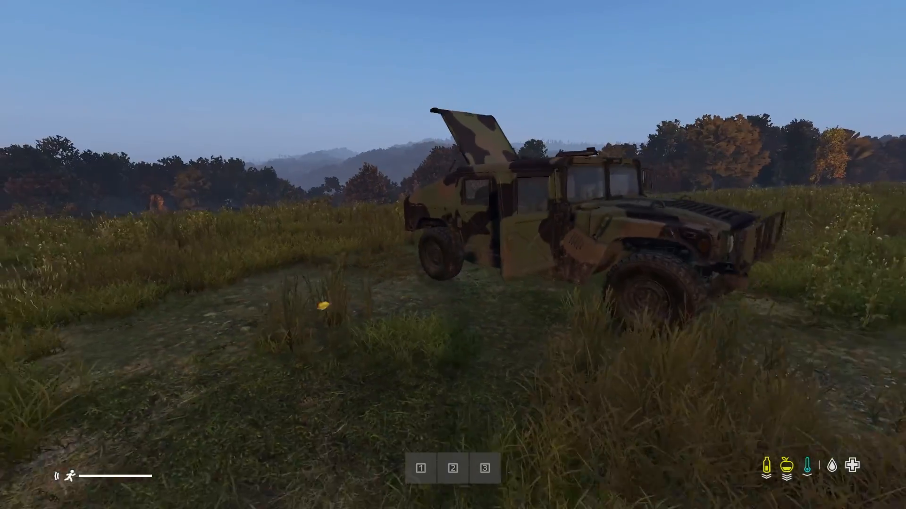
key("w")
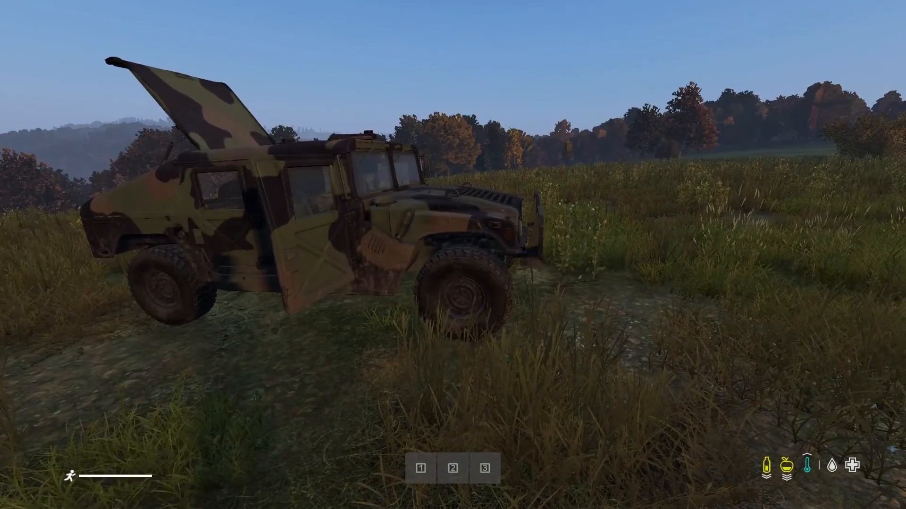